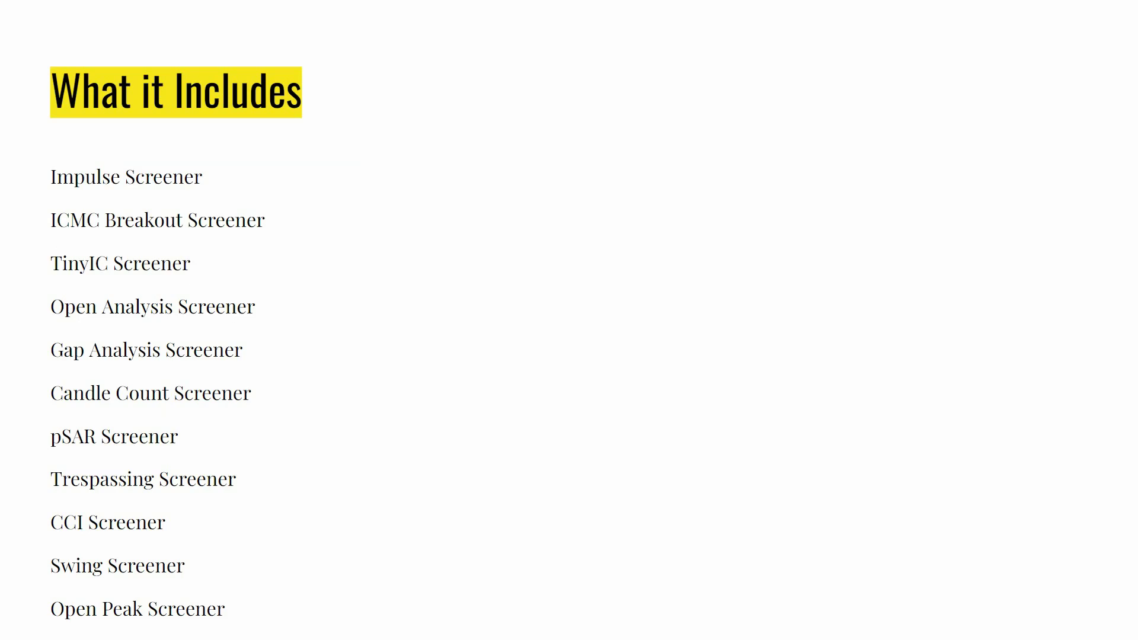
# Step: Exit the Google Slides slideshow and switch to the TradingView NIFTY chart tab
pyautogui.press('Escape')
pyautogui.click(159, 18)
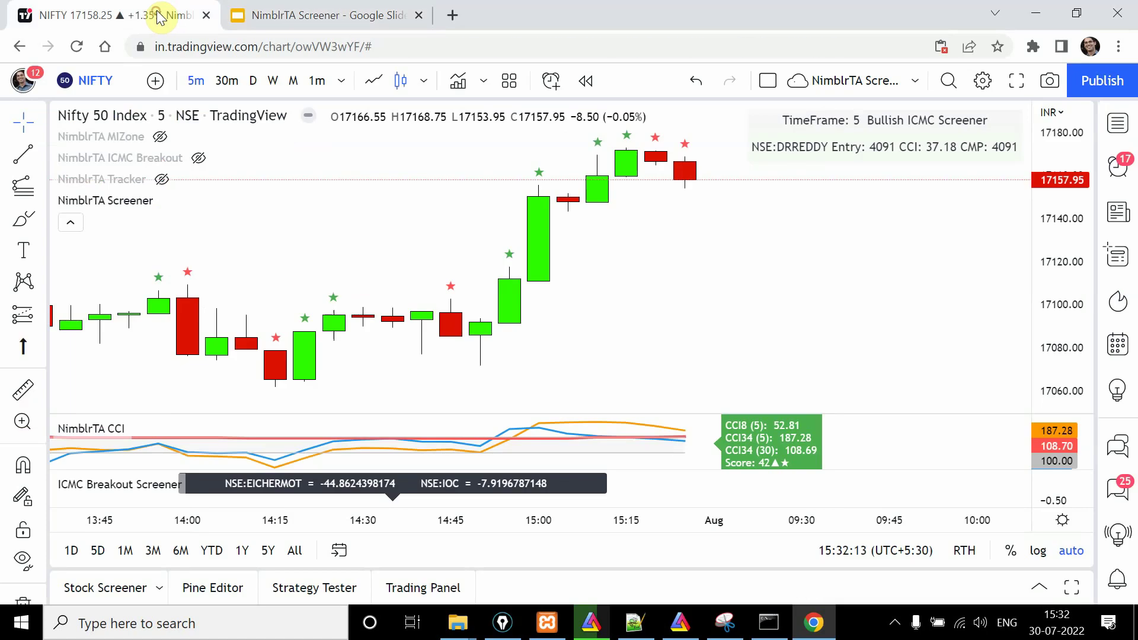
# Step: Make the NIFTY chart full screen, hide the ICMC Breakout Screener, and open NimblrTA Screener settings
pyautogui.moveTo(150, 211)
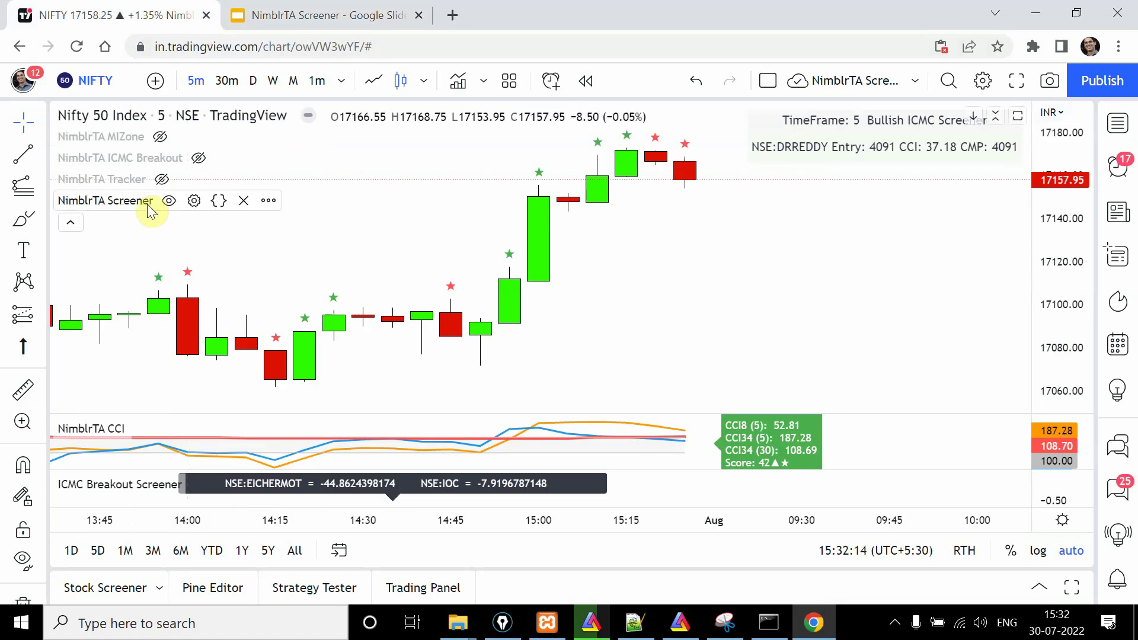
pyautogui.click(1016, 80)
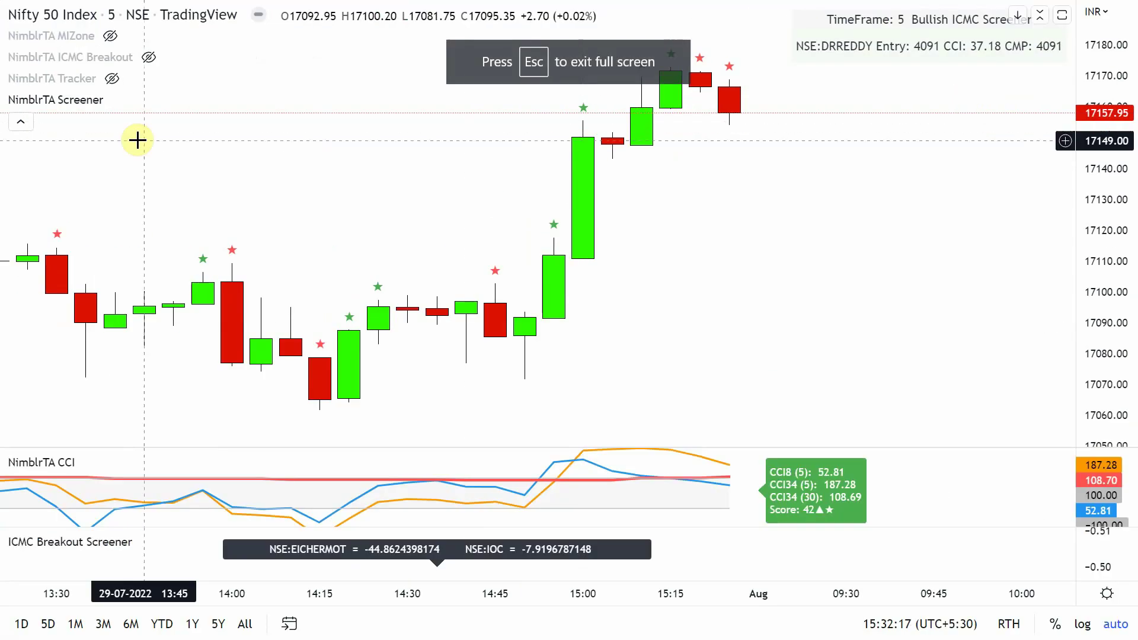
pyautogui.moveTo(89, 98)
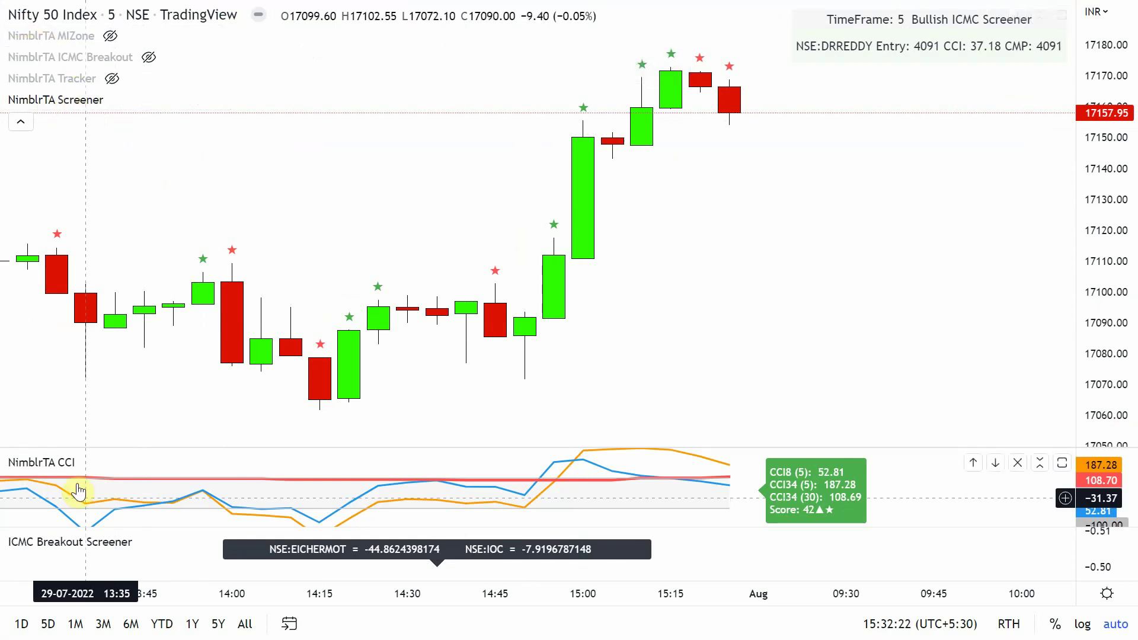
pyautogui.click(149, 541)
pyautogui.moveTo(64, 71)
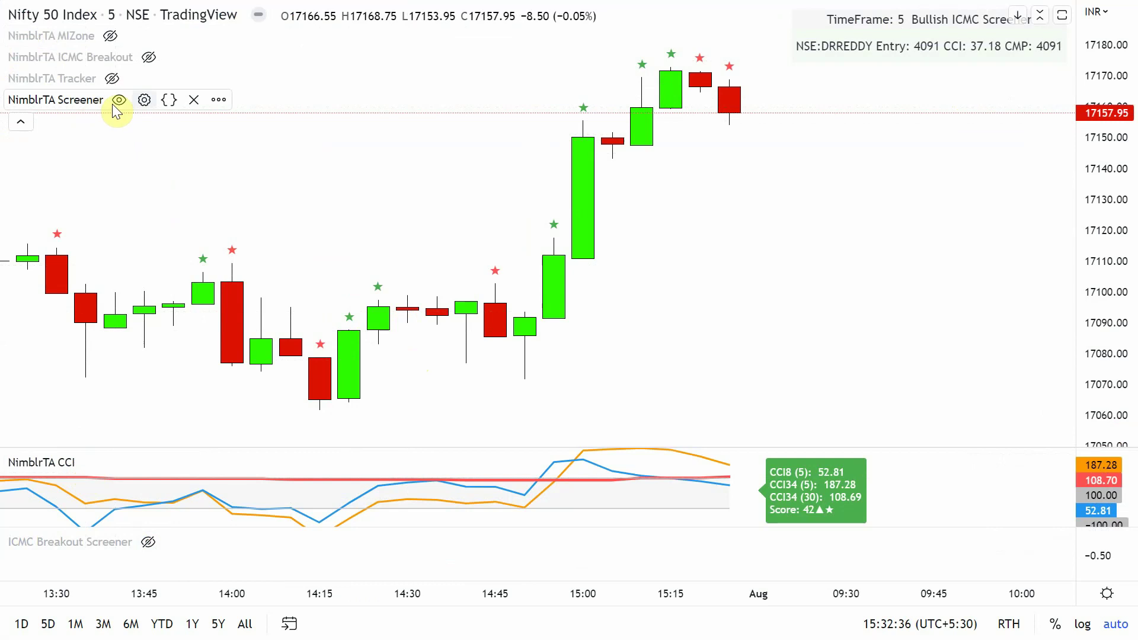
pyautogui.click(144, 99)
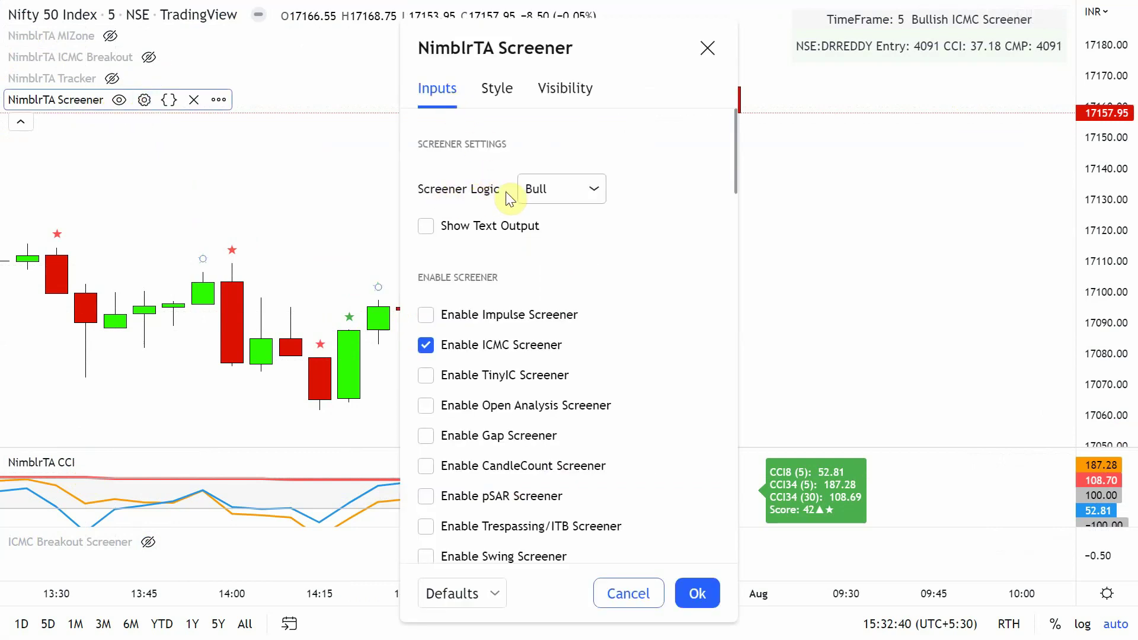
# Step: Keep Bull Screener Logic, close settings, shift the chart right, and reopen the NimblrTA Screener settings
pyautogui.click(540, 200)
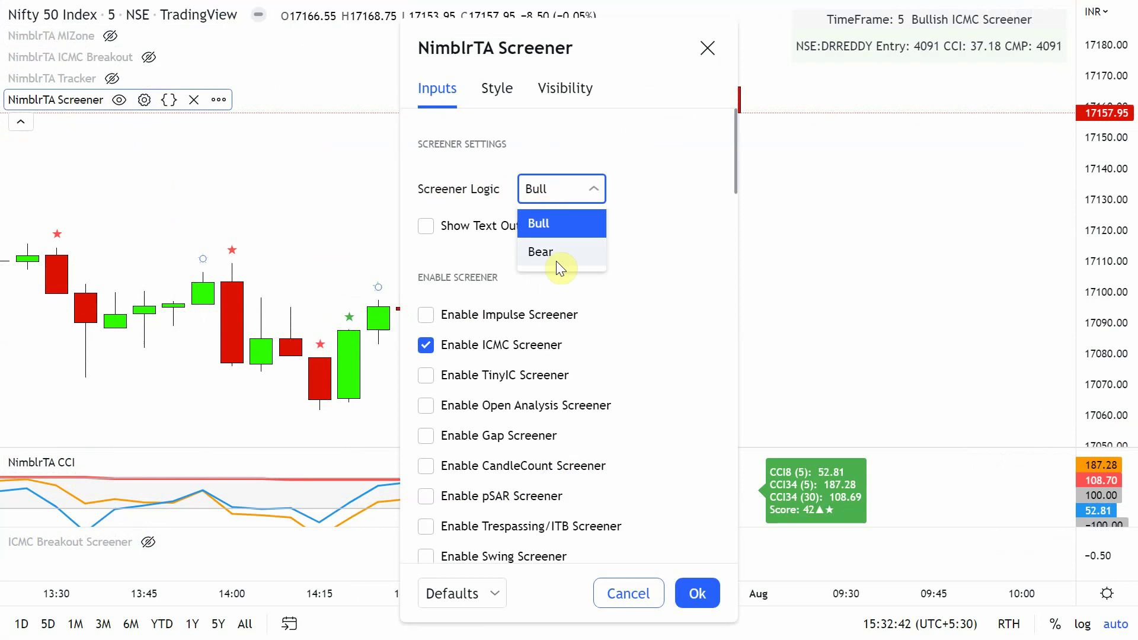
pyautogui.click(611, 165)
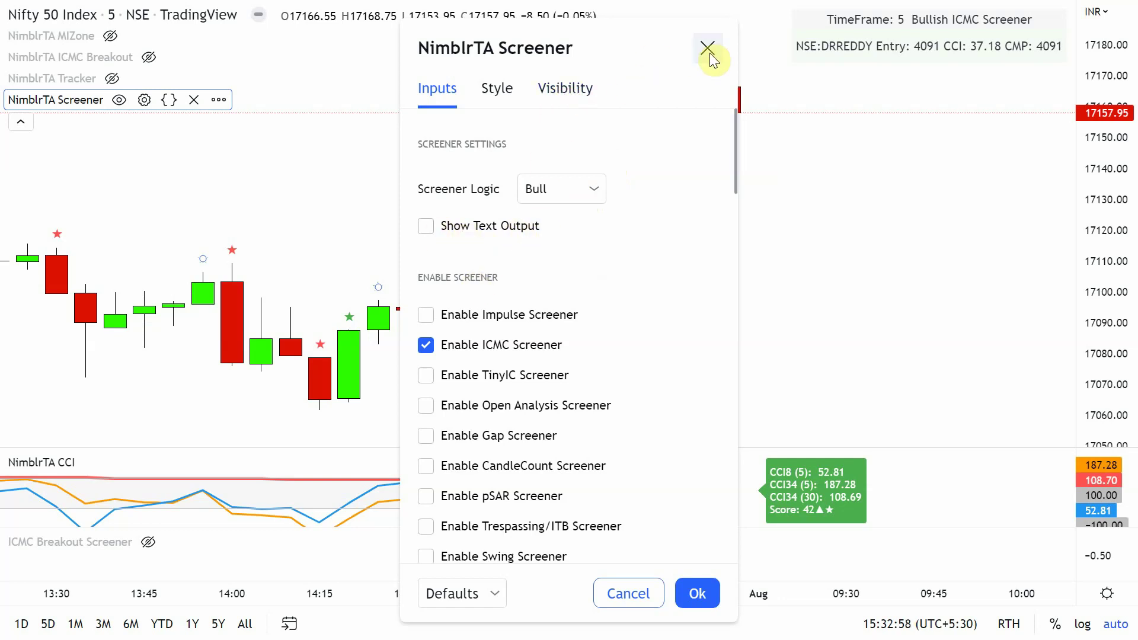
pyautogui.click(896, 94)
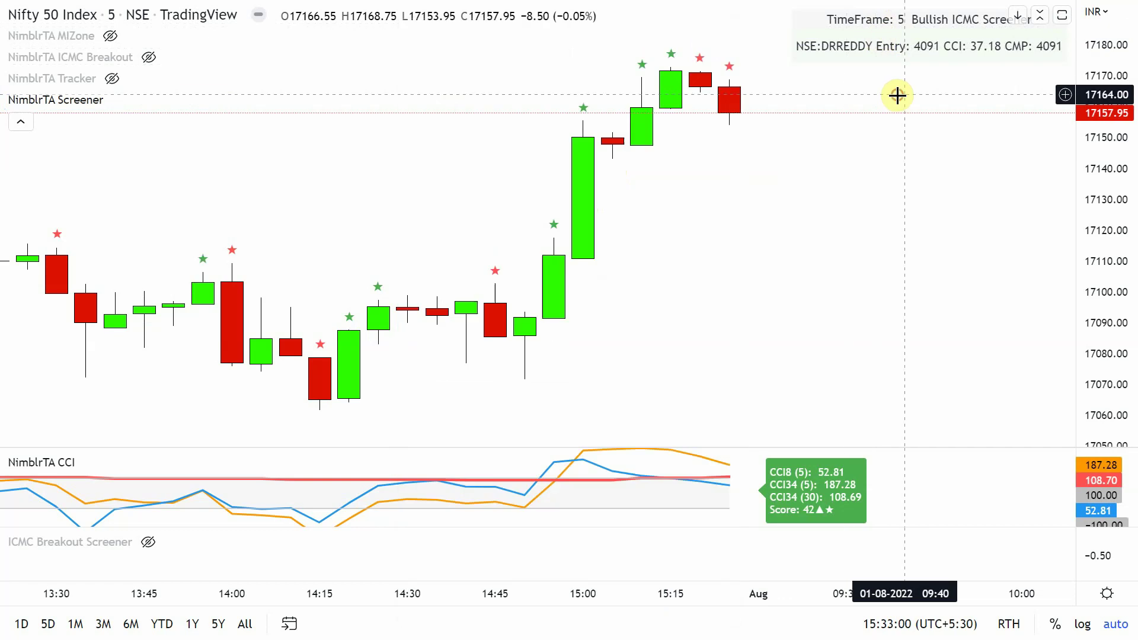
pyautogui.moveTo(886, 99); pyautogui.dragTo(803, 99)
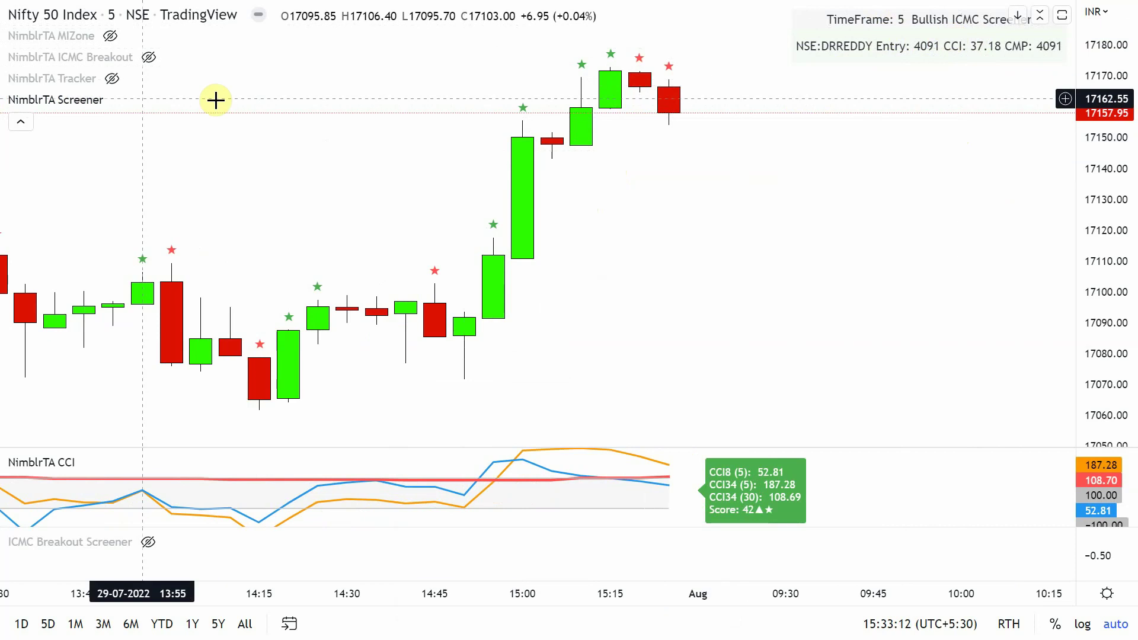
pyautogui.click(142, 100)
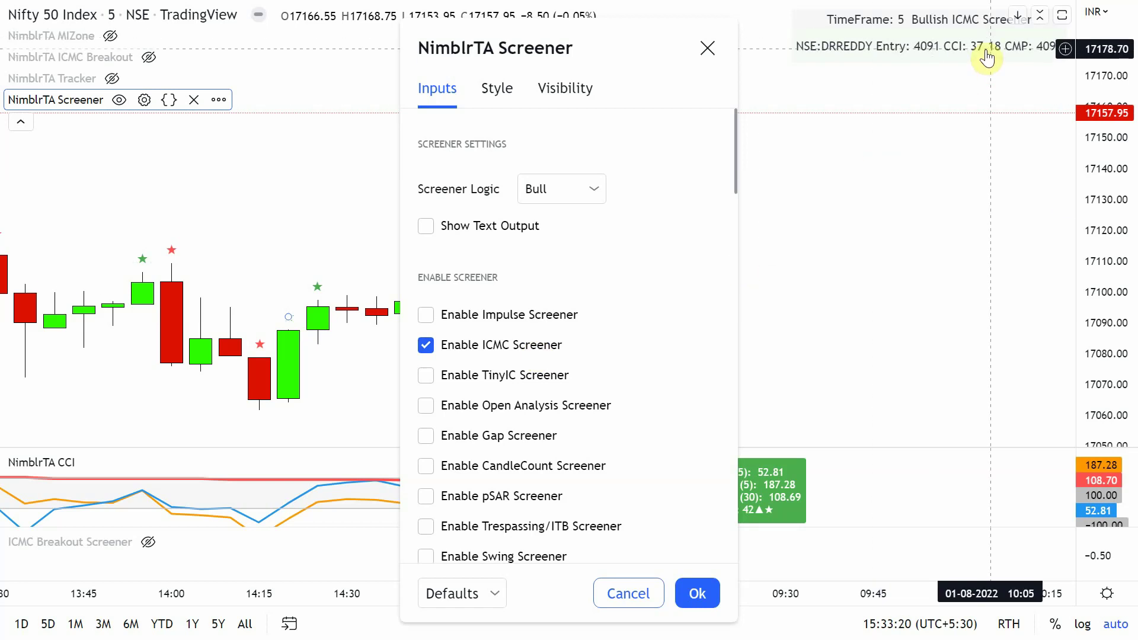
# Step: Load NSE:DRREDDY via Symbol Search with 'DRRE', then reopen the NimblrTA Screener settings
pyautogui.press('Escape')
pyautogui.write('DRRE')
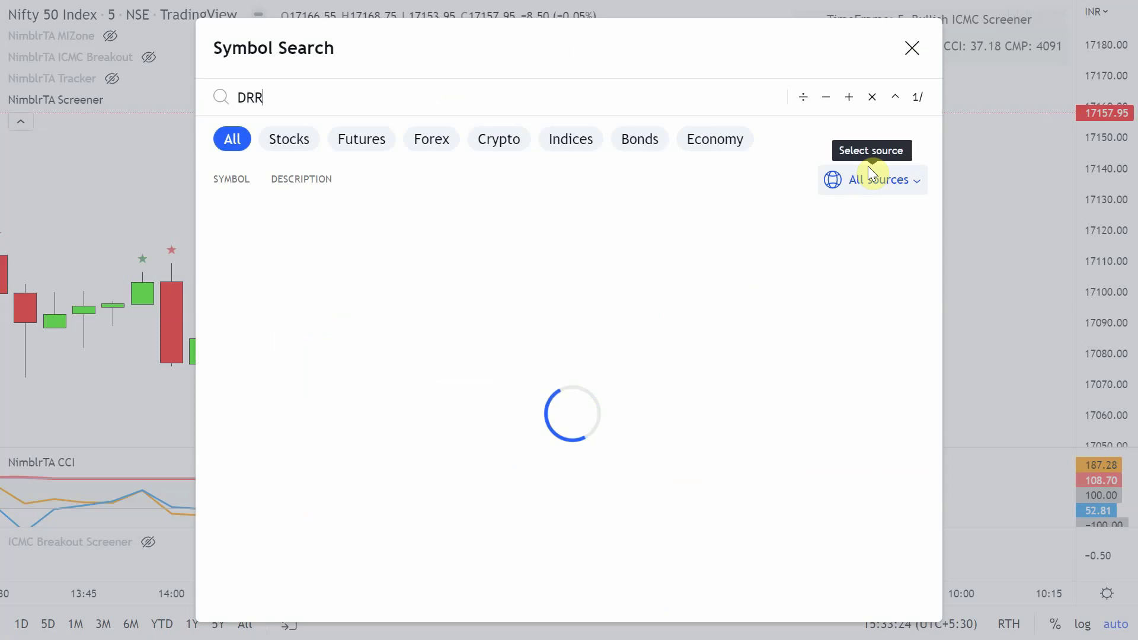
pyautogui.click(291, 222)
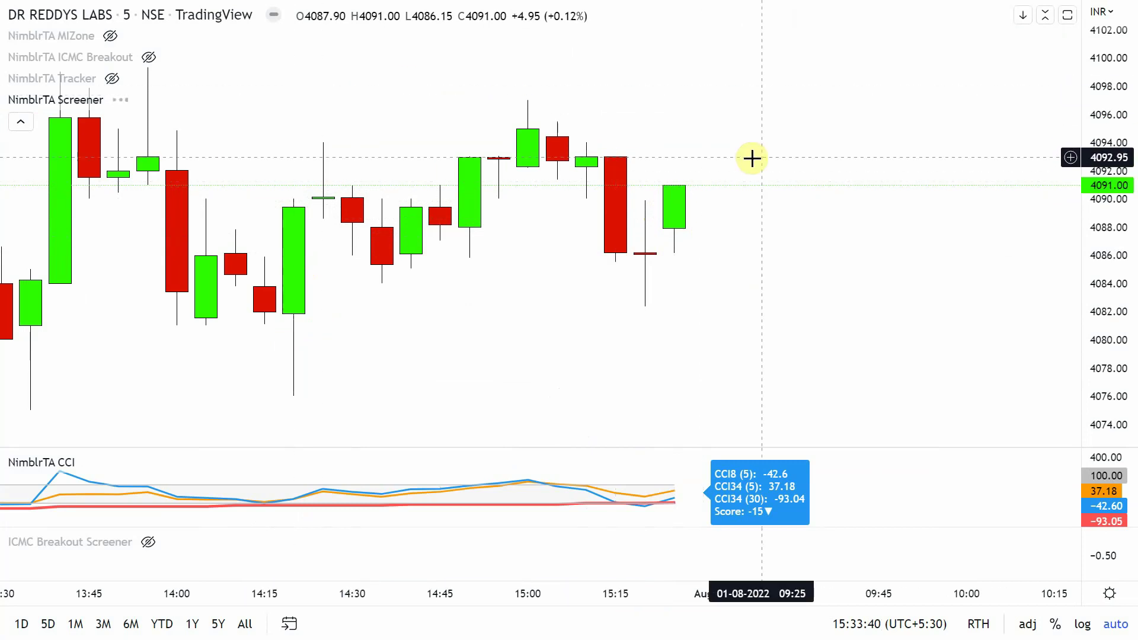
pyautogui.scroll(3, 749, 173)
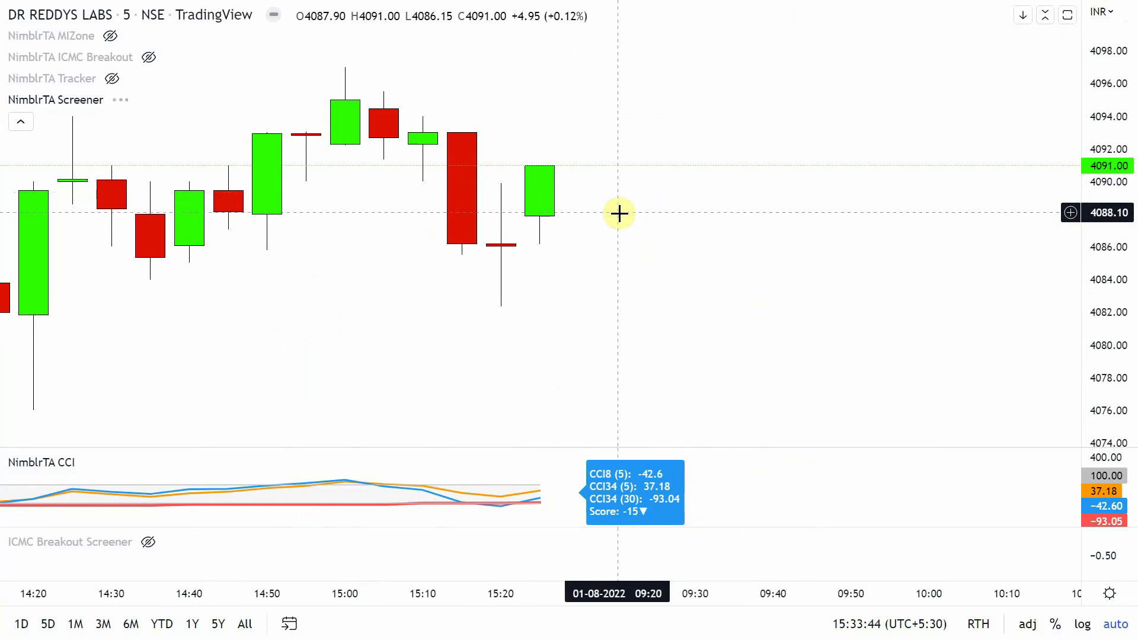
pyautogui.moveTo(65, 100)
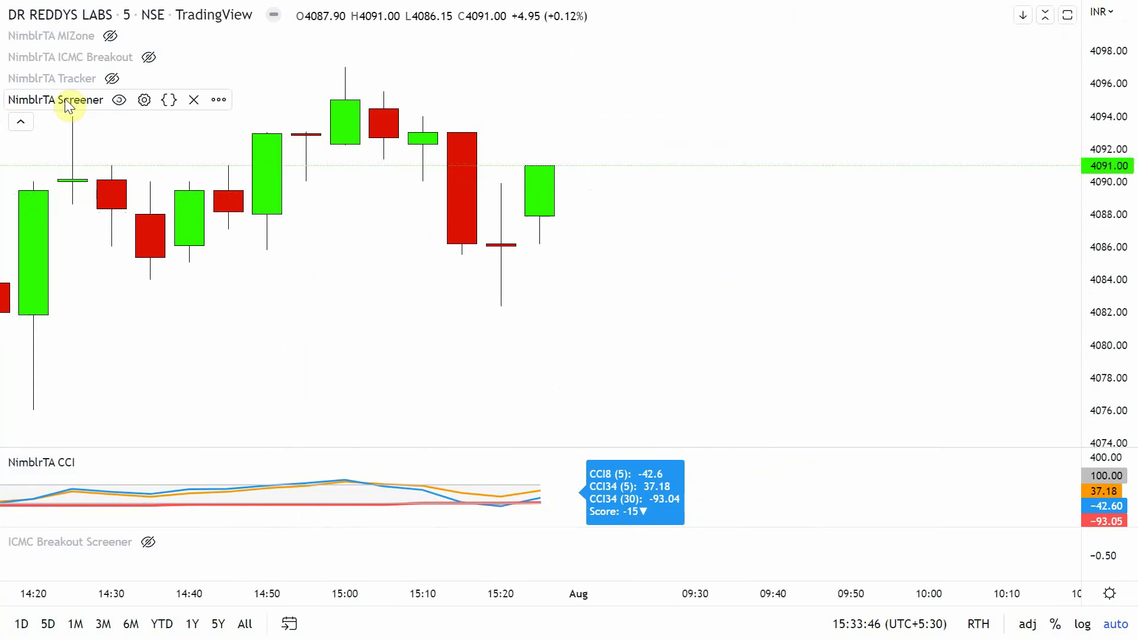
pyautogui.click(144, 100)
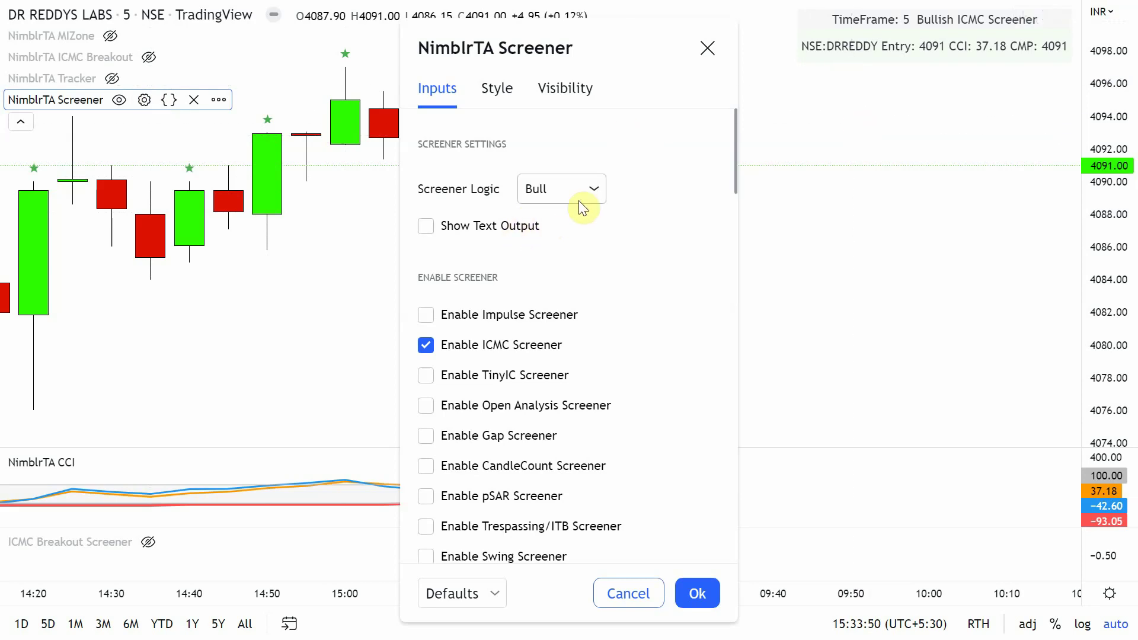
# Step: Enable Show Text Output and pan back to the 13:30 bars to see the DRREDDY label
pyautogui.click(521, 229)
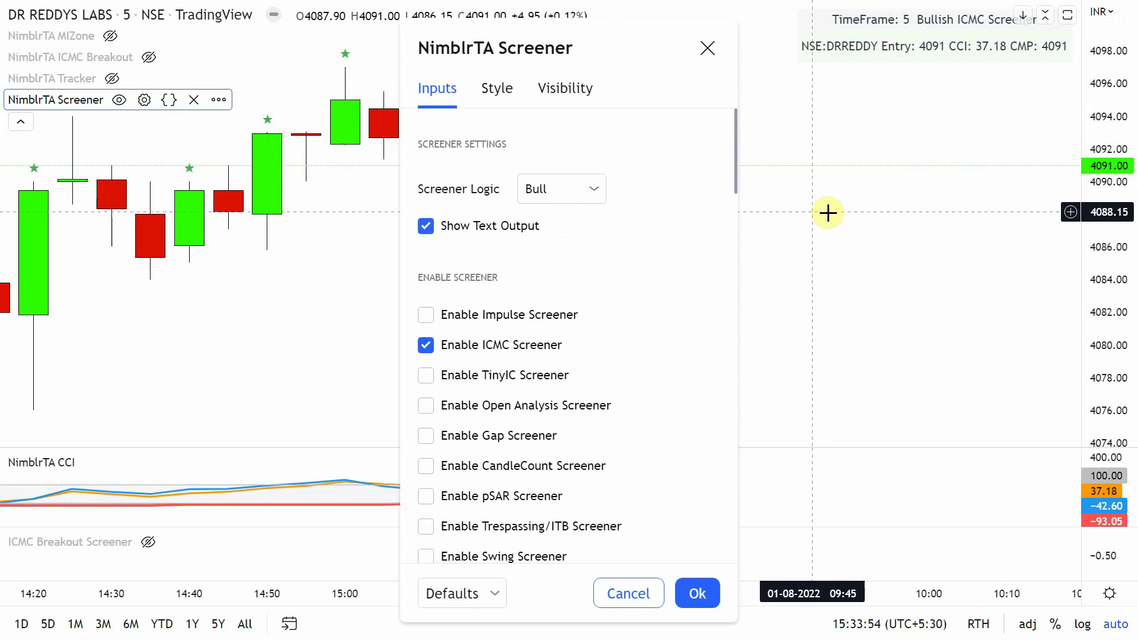
pyautogui.moveTo(877, 196); pyautogui.dragTo(1043, 178)
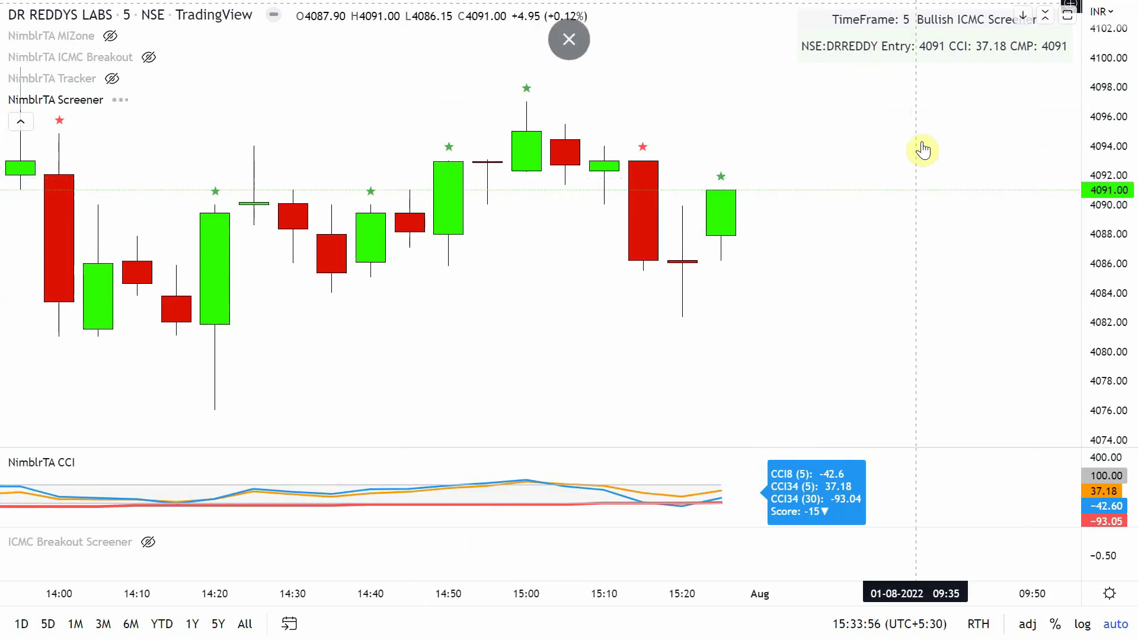
pyautogui.moveTo(477, 293); pyautogui.dragTo(859, 269)
pyautogui.scroll(-2, 858, 269)
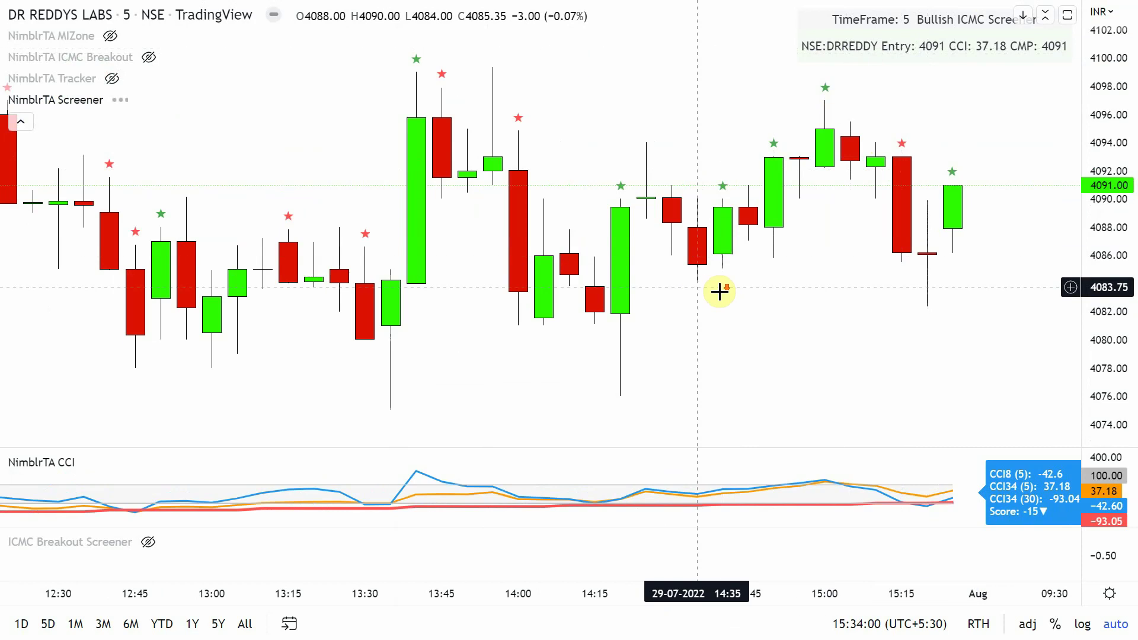
pyautogui.scroll(-2, 741, 293)
pyautogui.scroll(-1, 721, 299)
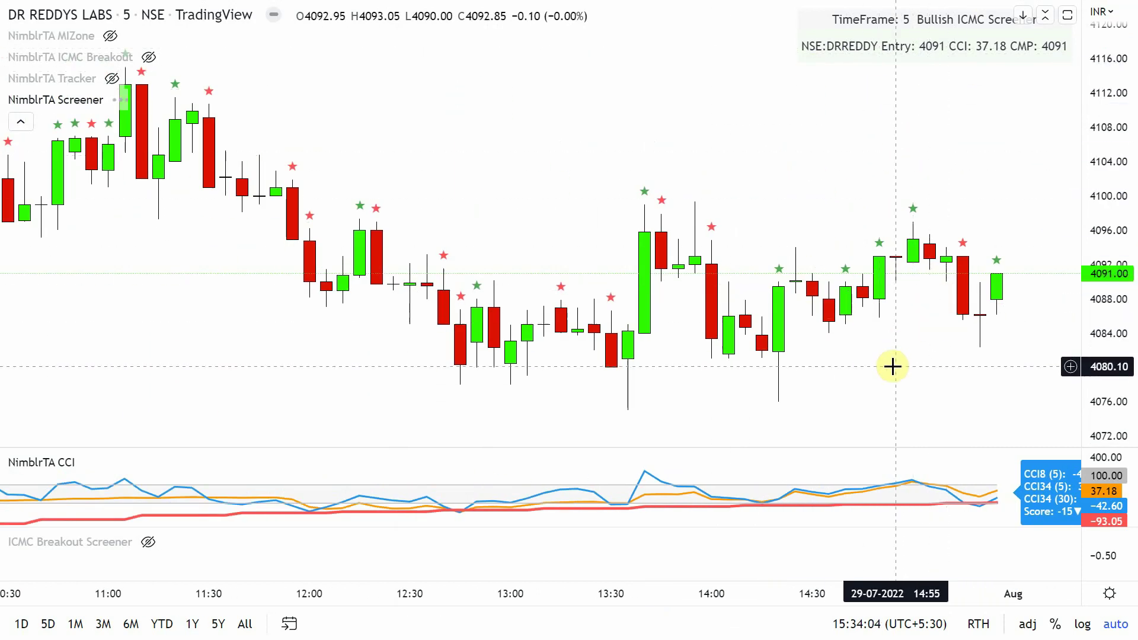
pyautogui.scroll(4, 894, 368)
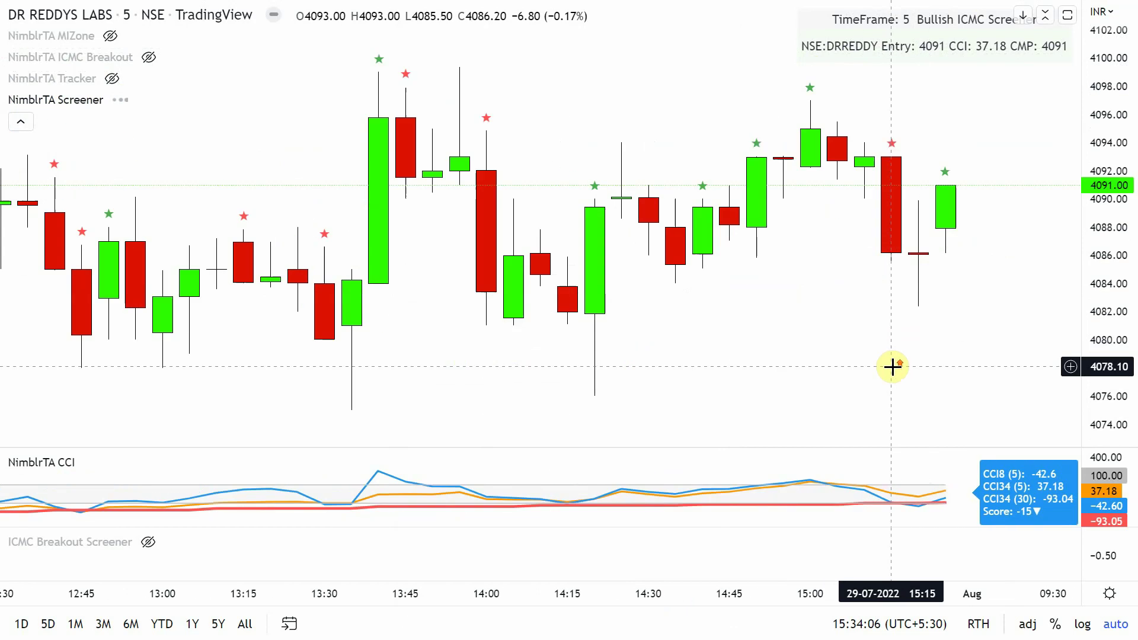
pyautogui.moveTo(854, 358); pyautogui.dragTo(573, 335)
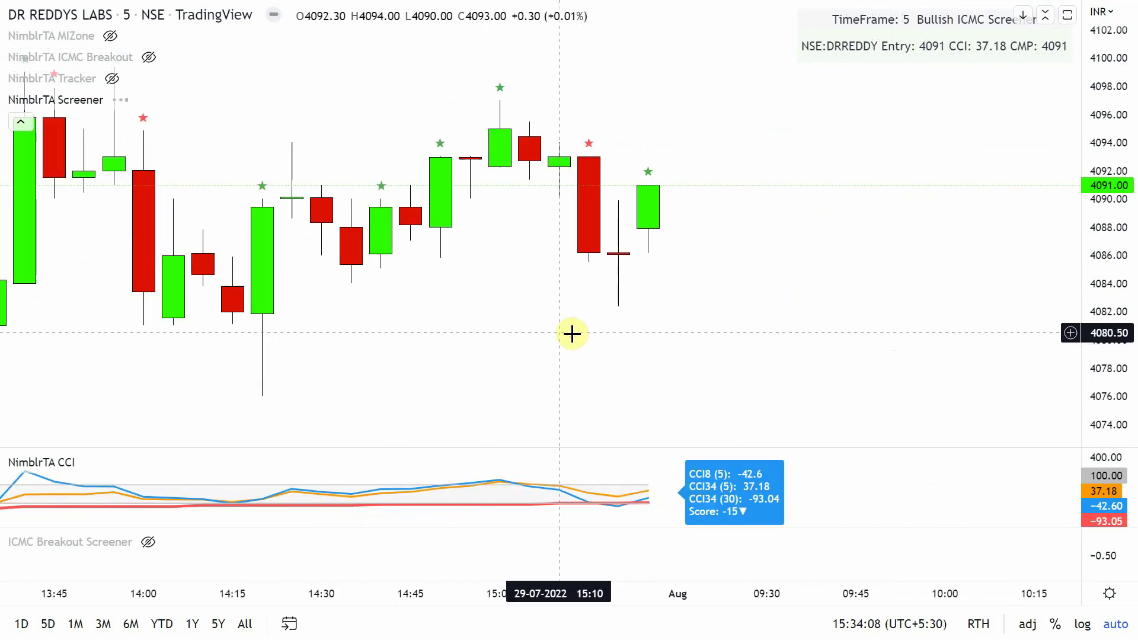
pyautogui.scroll(-5, 572, 333)
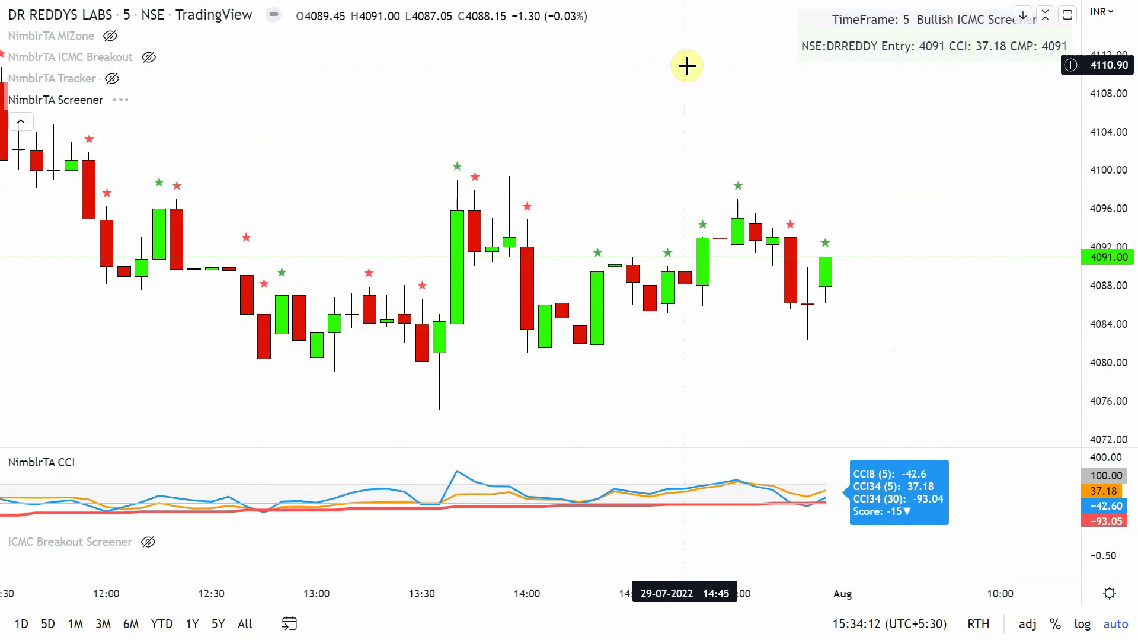
# Step: Maximise the price pane, bring the latest candles into view, and untick Show Text Output
pyautogui.doubleClick(925, 51)
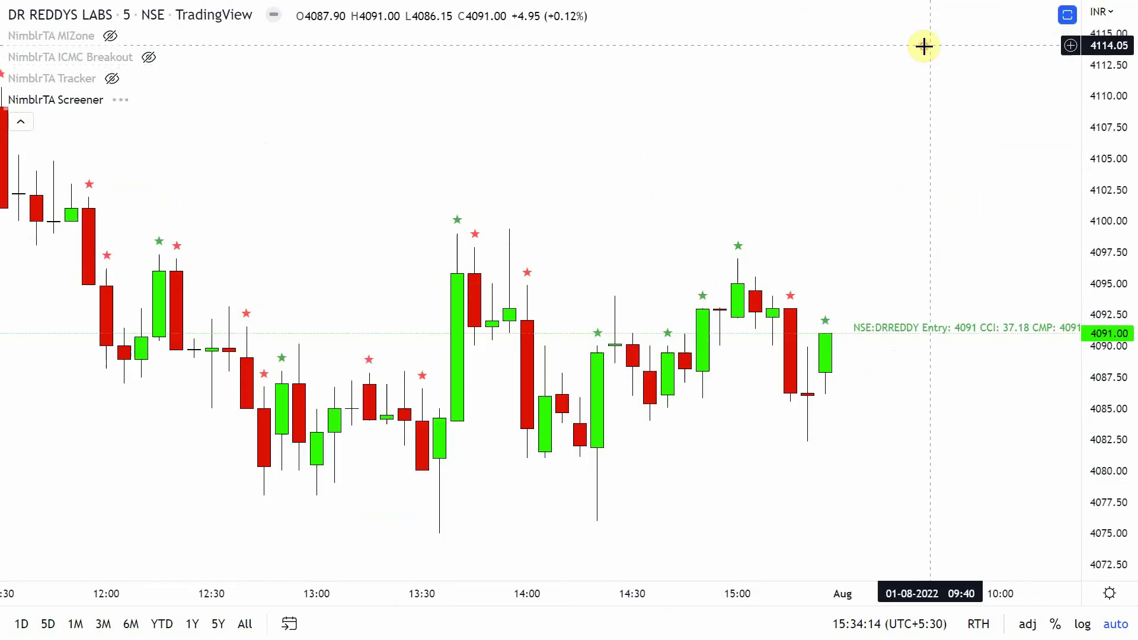
pyautogui.moveTo(821, 228); pyautogui.dragTo(725, 211)
pyautogui.moveTo(842, 212); pyautogui.dragTo(666, 208)
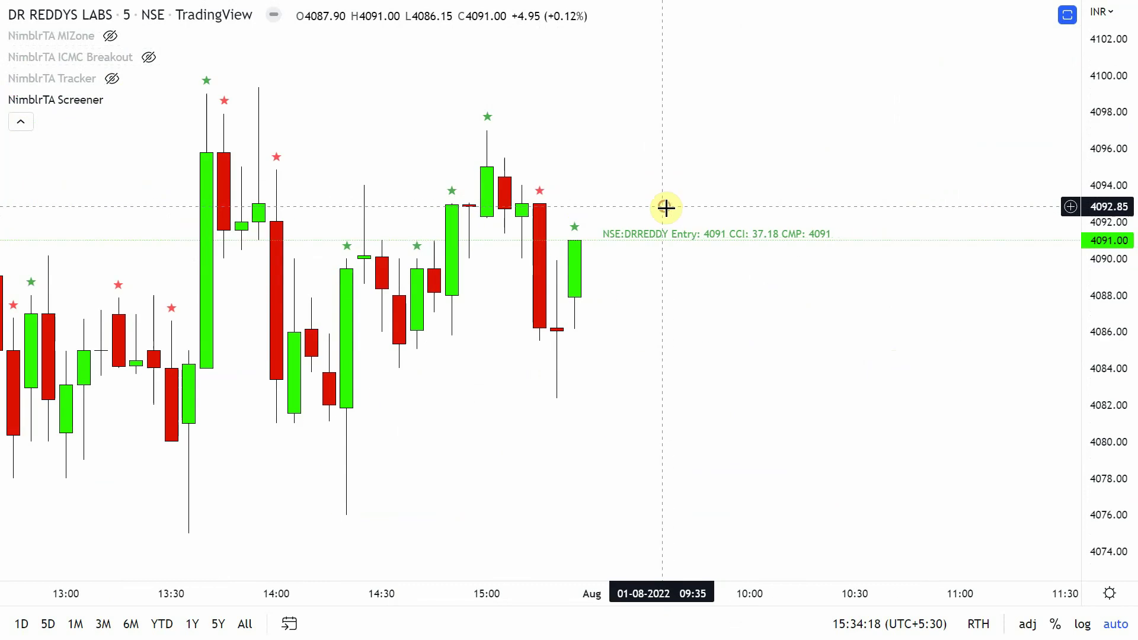
pyautogui.moveTo(682, 267); pyautogui.dragTo(554, 280)
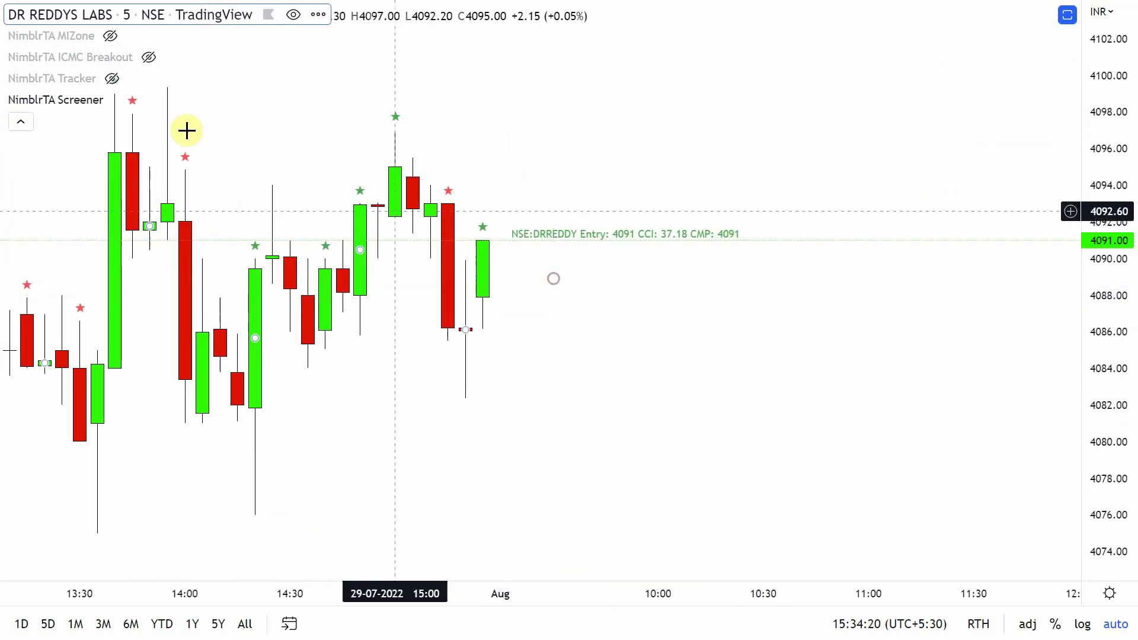
pyautogui.doubleClick(610, 237)
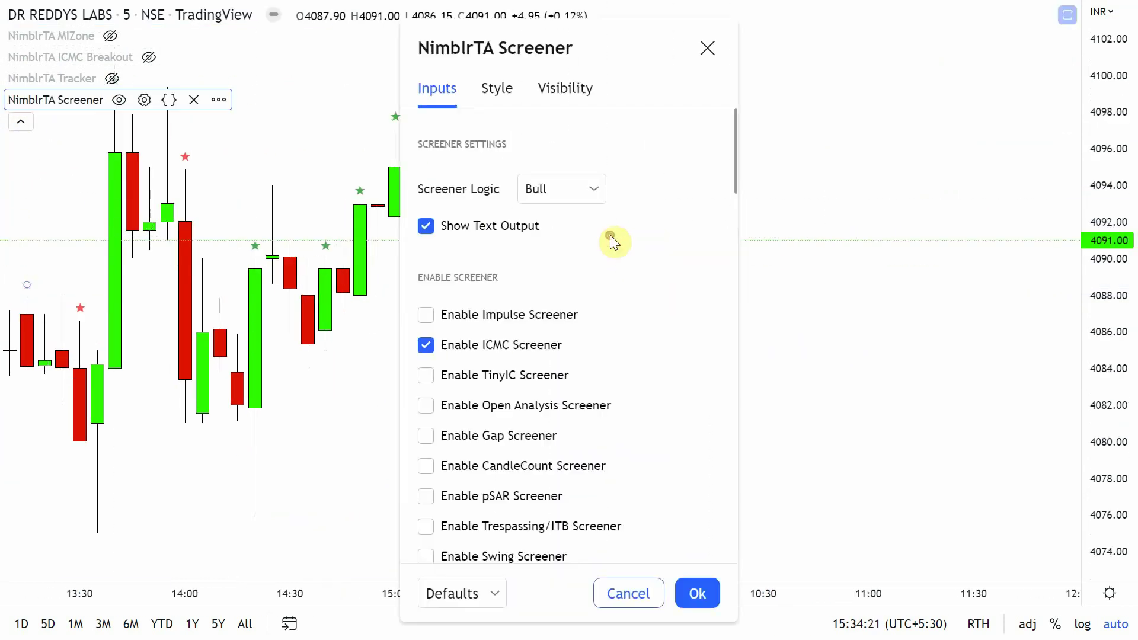
pyautogui.click(505, 229)
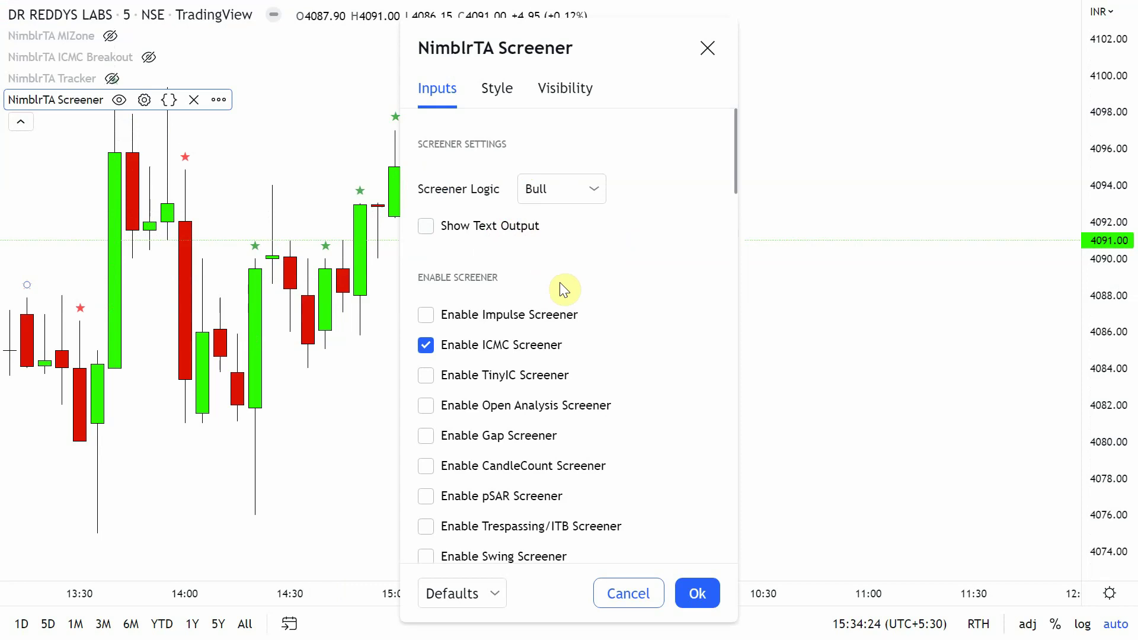
# Step: Review the screener inputs keeping Bull logic, and open the symbol picker for S01 NSE:ADANIPORTS
pyautogui.scroll(-3, 559, 282)
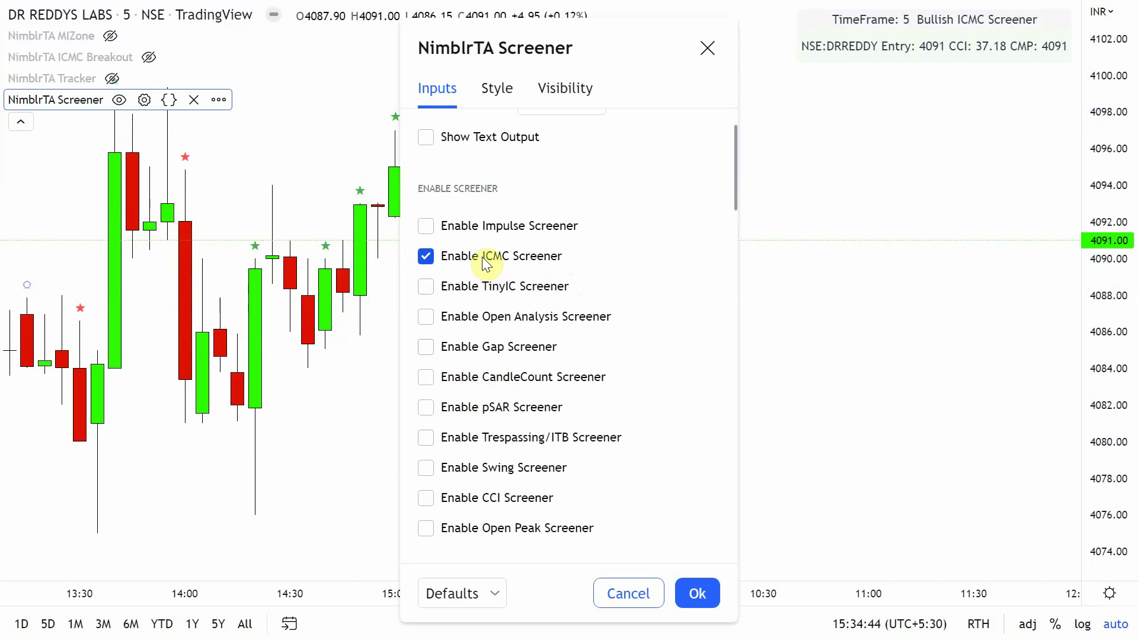
pyautogui.scroll(-6, 596, 350)
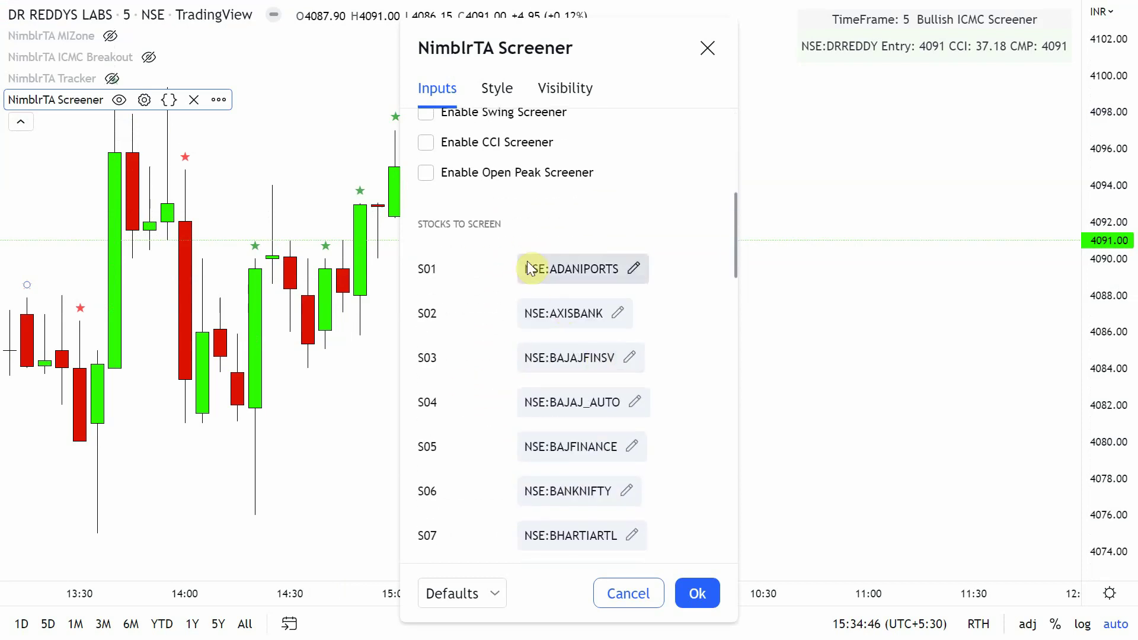
pyautogui.scroll(7, 504, 189)
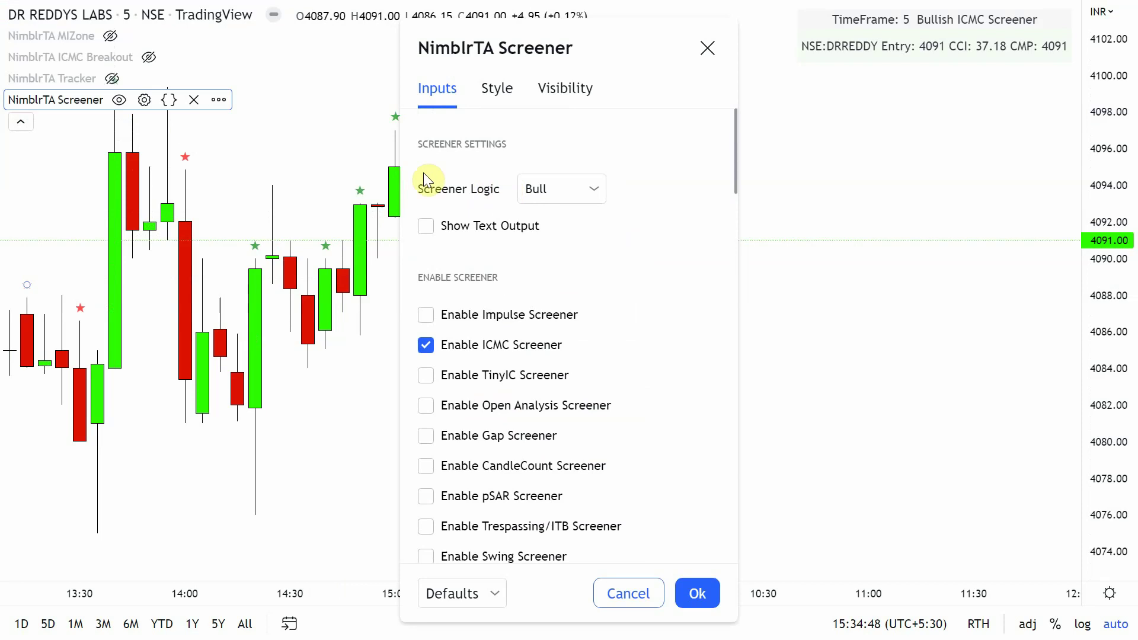
pyautogui.click(577, 188)
pyautogui.click(576, 189)
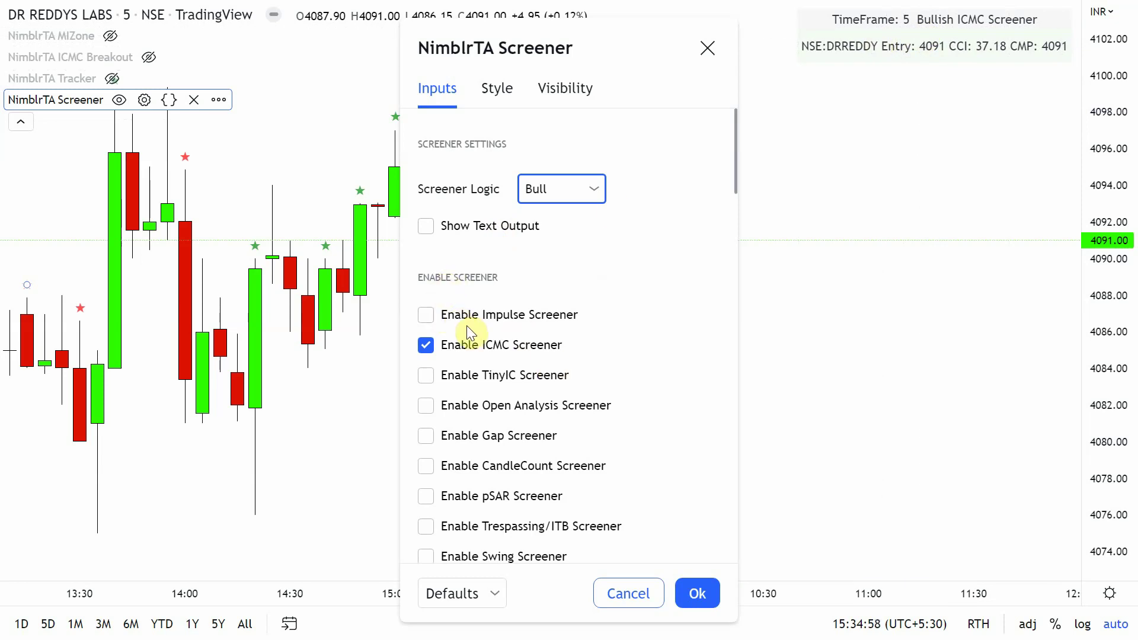
pyautogui.scroll(-3, 472, 328)
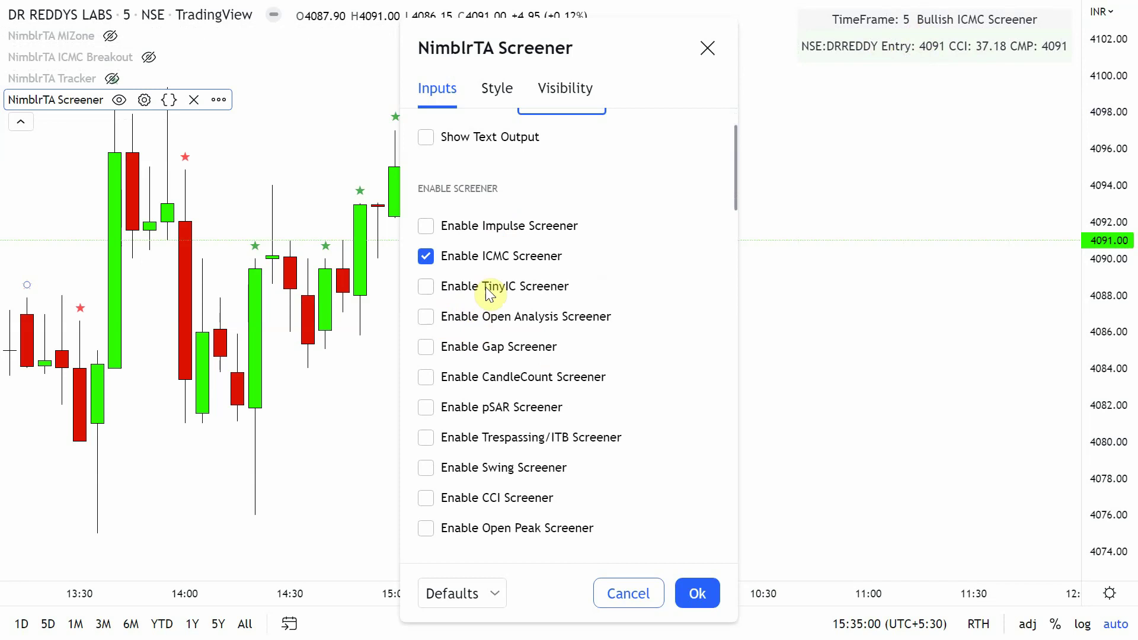
pyautogui.scroll(-3, 542, 429)
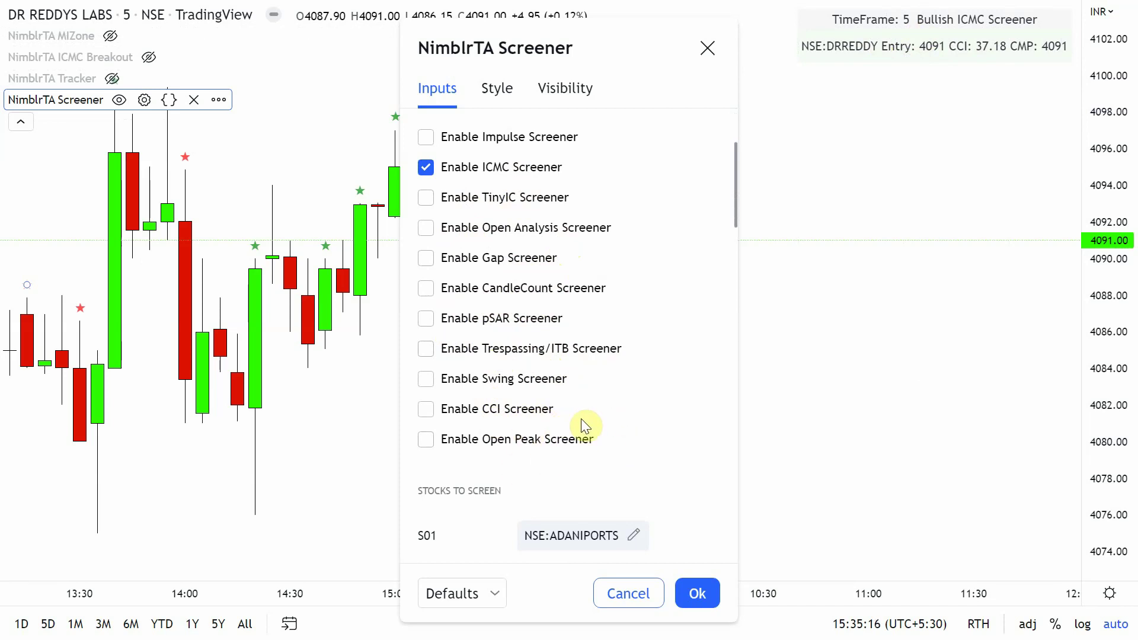
pyautogui.scroll(-5, 626, 437)
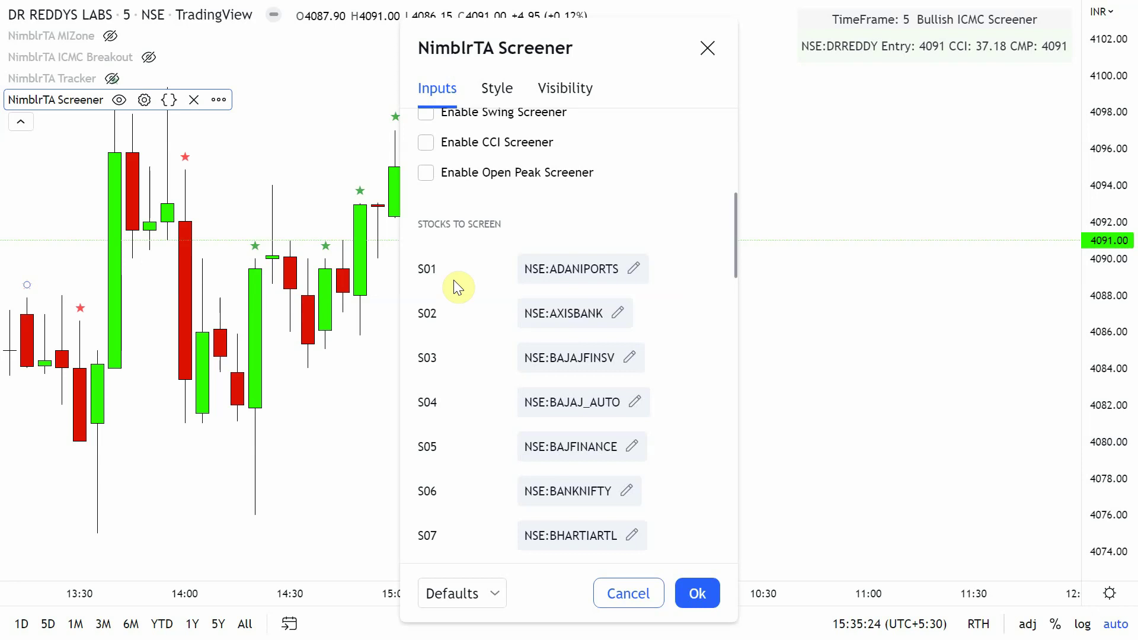
pyautogui.click(627, 276)
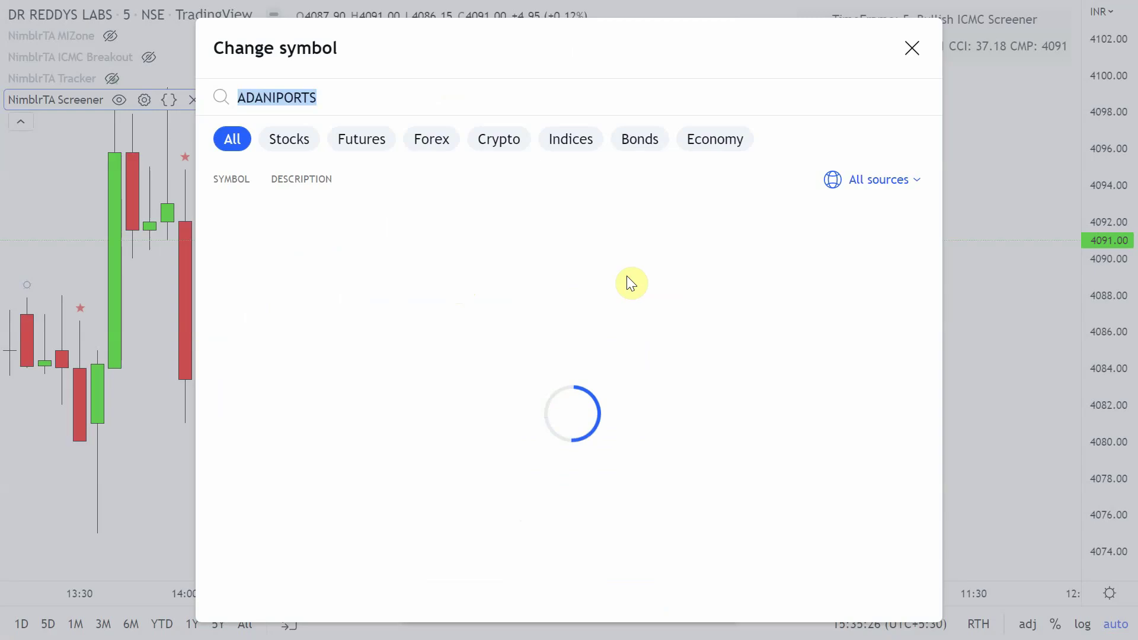
# Step: Close the symbol picker unchanged and scroll the stock list from S01 down to S37 NSE:SBIN
pyautogui.click(913, 47)
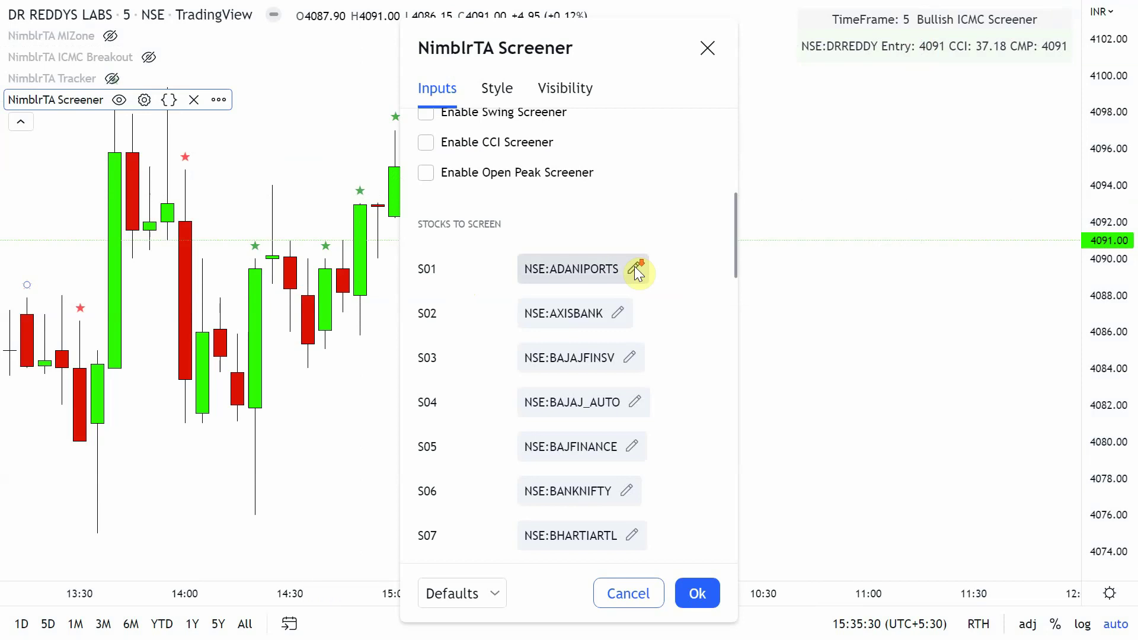
pyautogui.scroll(-3, 634, 266)
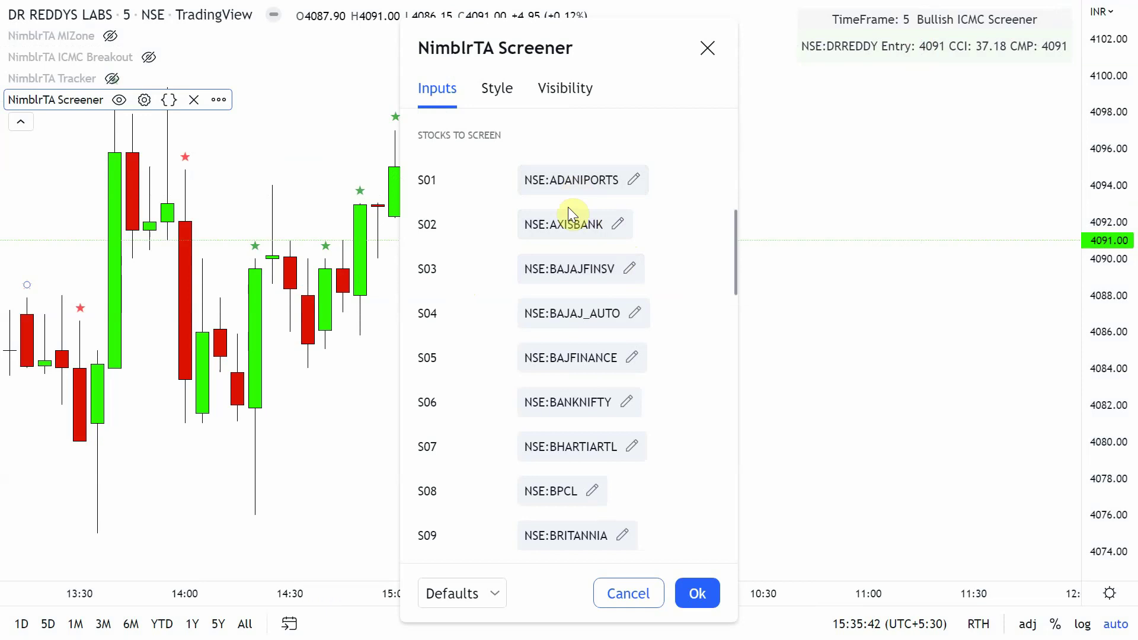
pyautogui.scroll(-5, 569, 228)
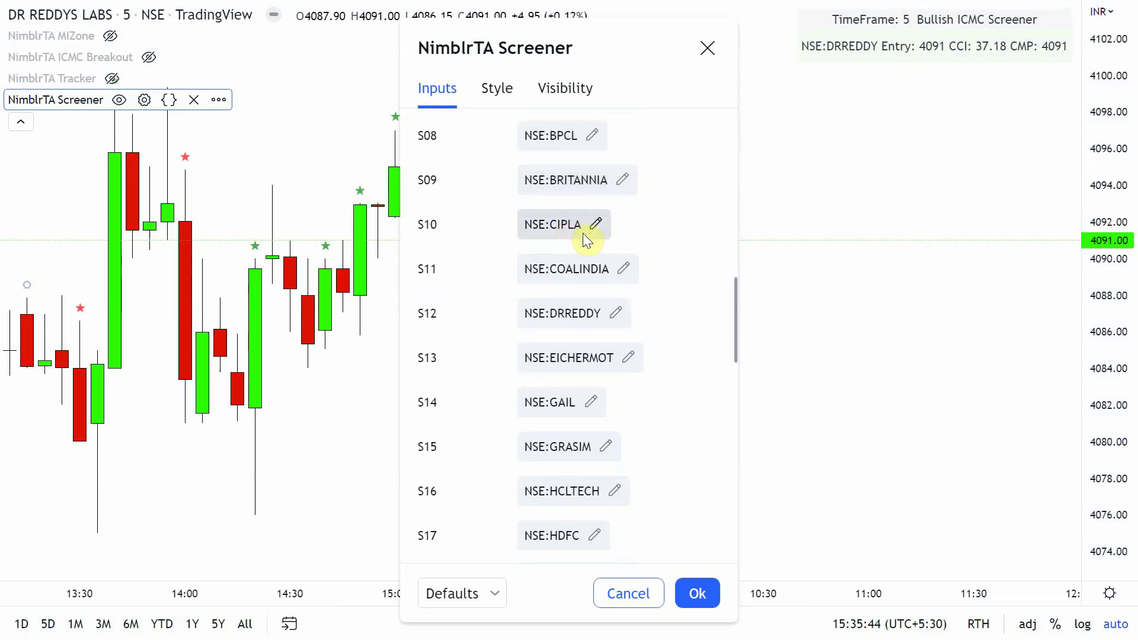
pyautogui.scroll(-15, 582, 233)
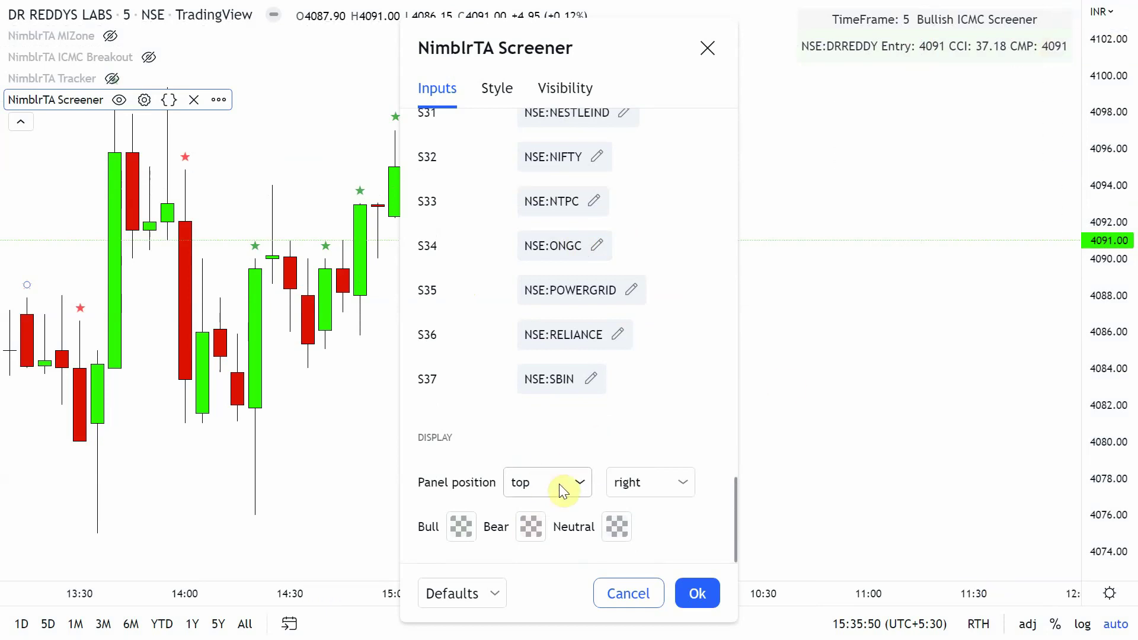
# Step: Set the horizontal Panel position to center and scroll back to the top of Inputs
pyautogui.click(653, 485)
pyautogui.click(654, 538)
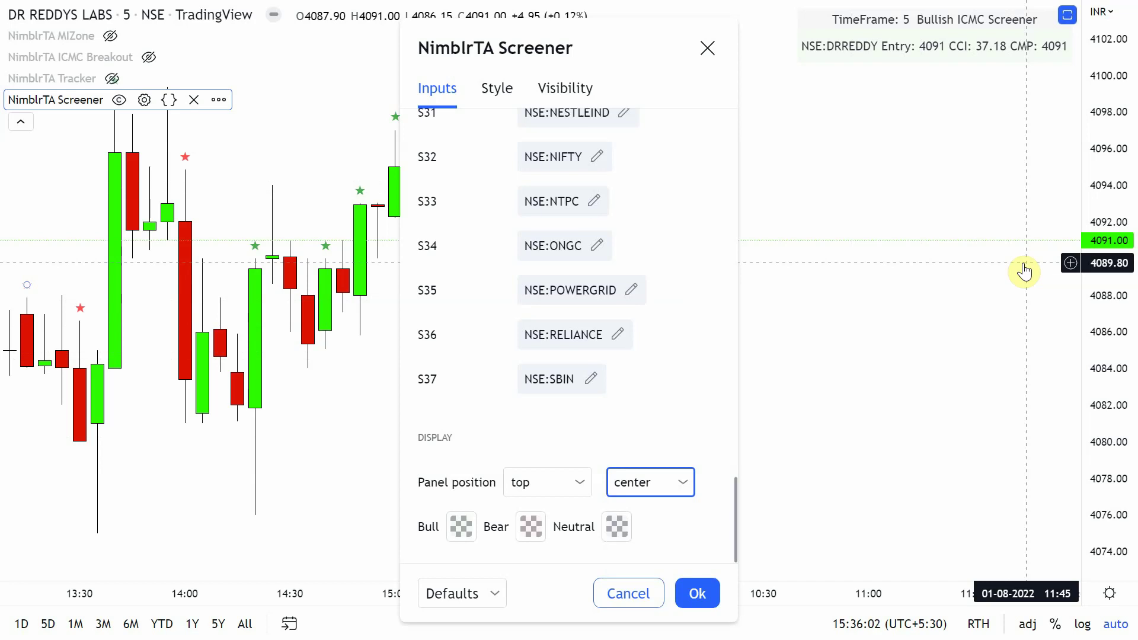
pyautogui.scroll(15, 673, 247)
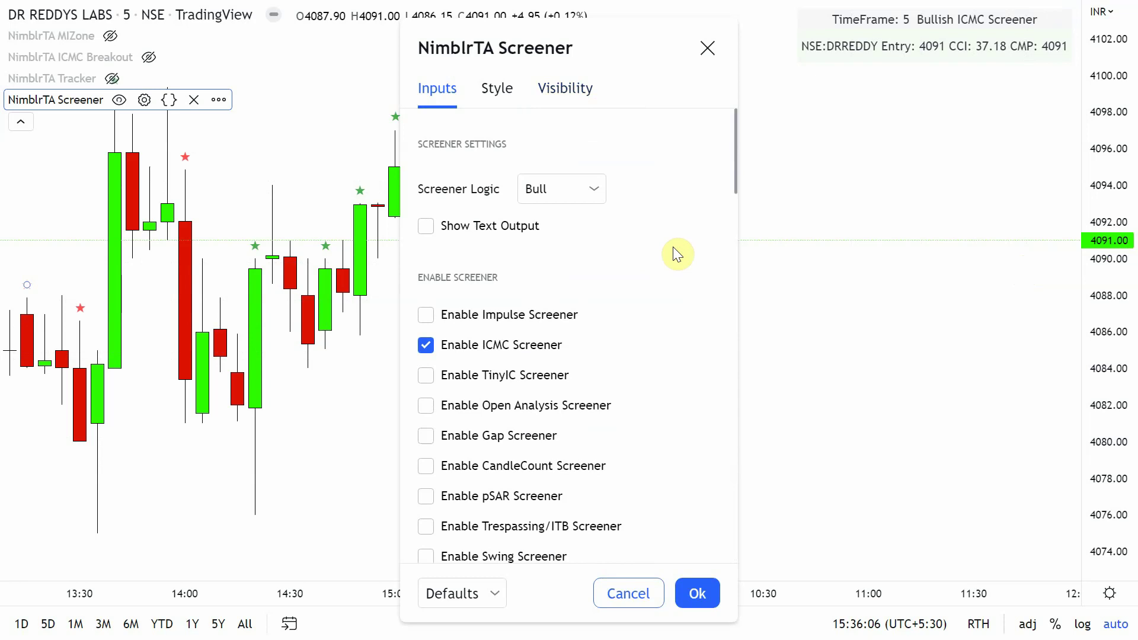
# Step: Disable the ICMC Screener, enable the TinyIC Screener, and apply the settings with Ok
pyautogui.click(524, 347)
pyautogui.click(521, 374)
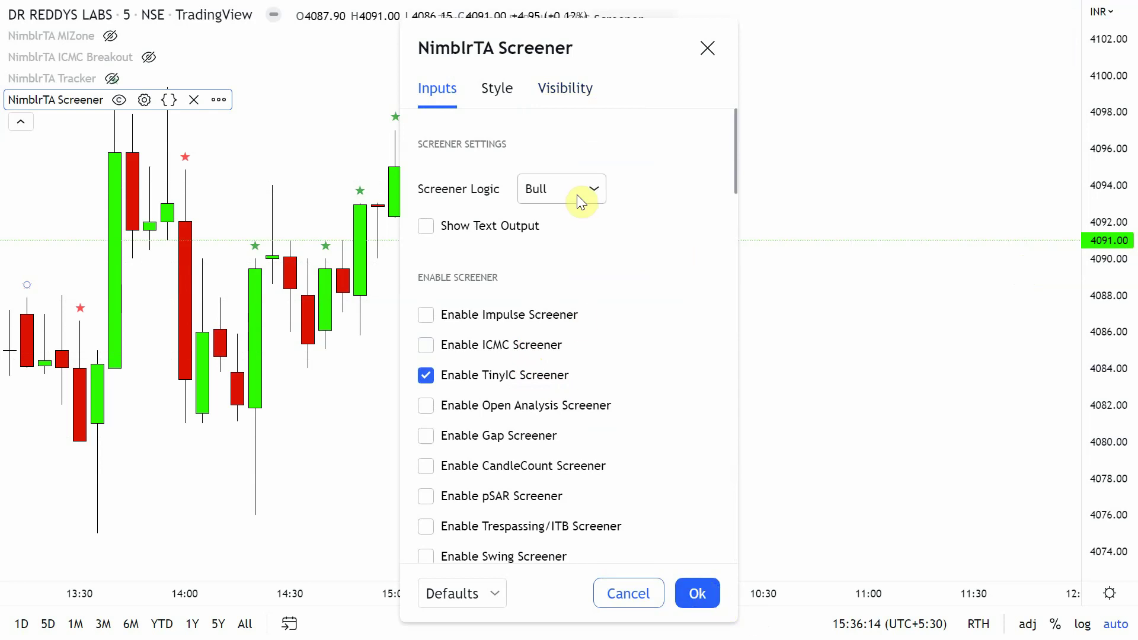
pyautogui.click(709, 595)
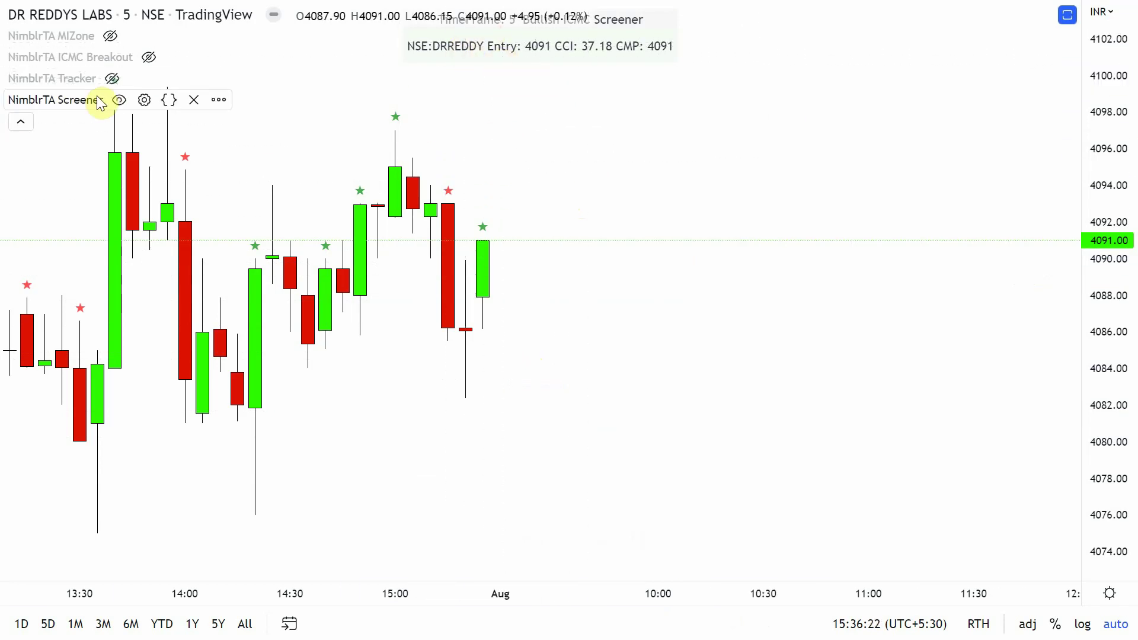
# Step: Set the screener Panel position to top, right, apply it, and pan to earlier candles
pyautogui.click(144, 100)
pyautogui.scroll(-20, 592, 432)
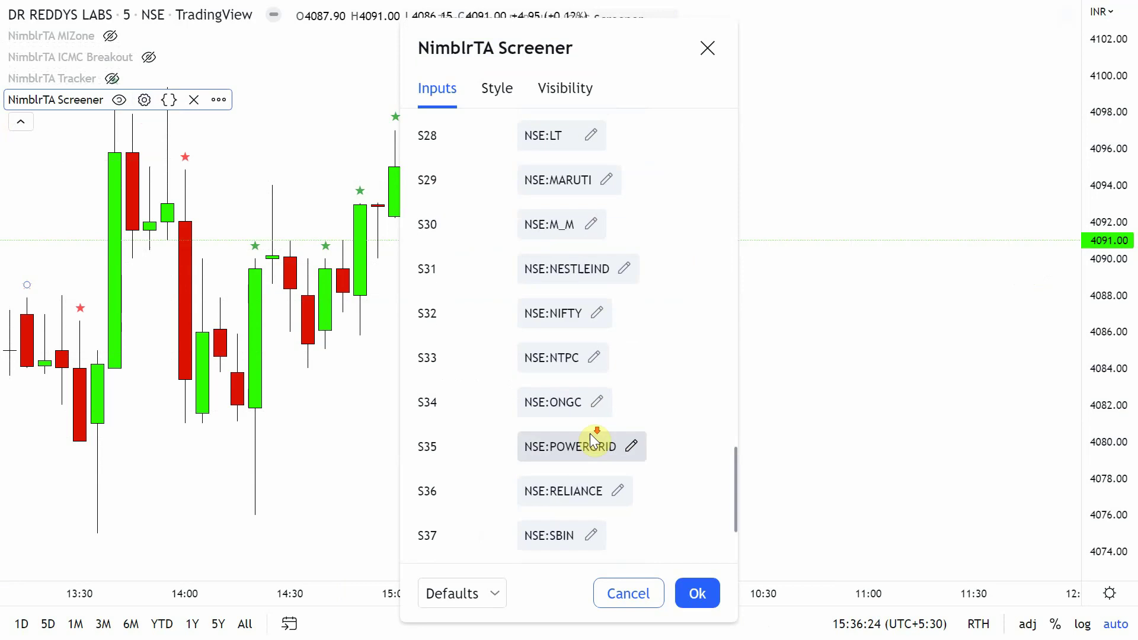
pyautogui.scroll(-3, 595, 434)
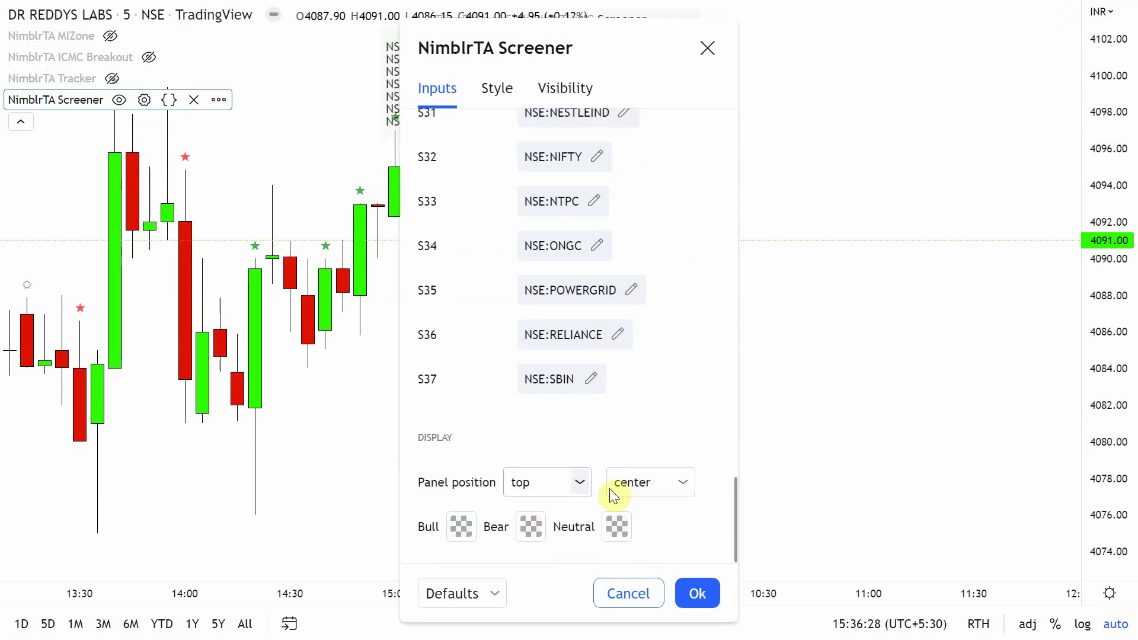
pyautogui.click(570, 483)
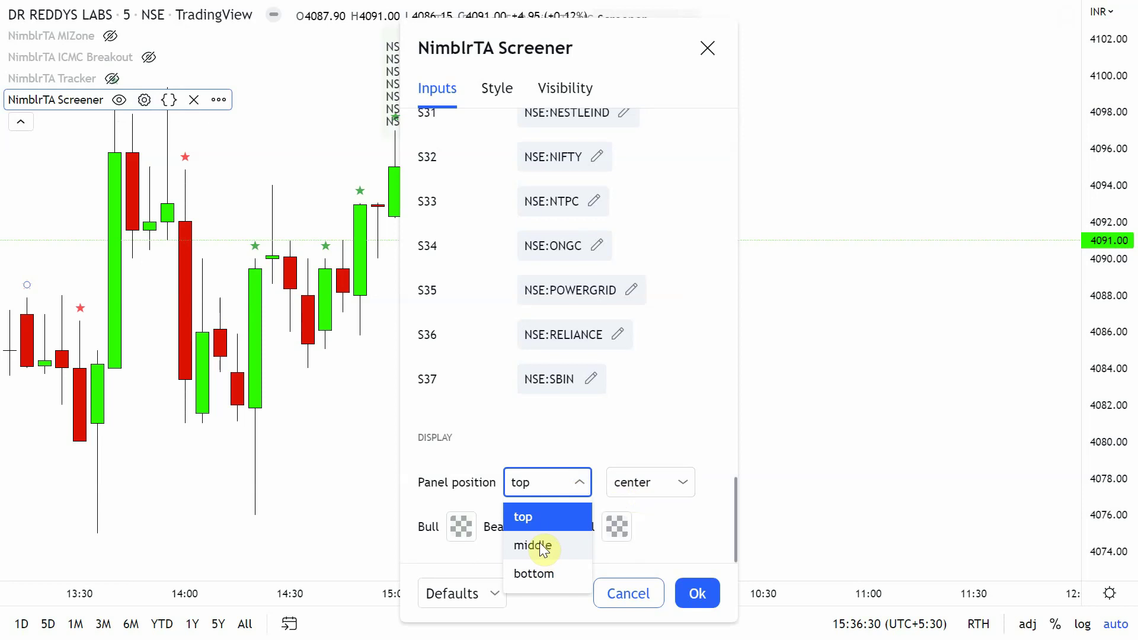
pyautogui.click(653, 491)
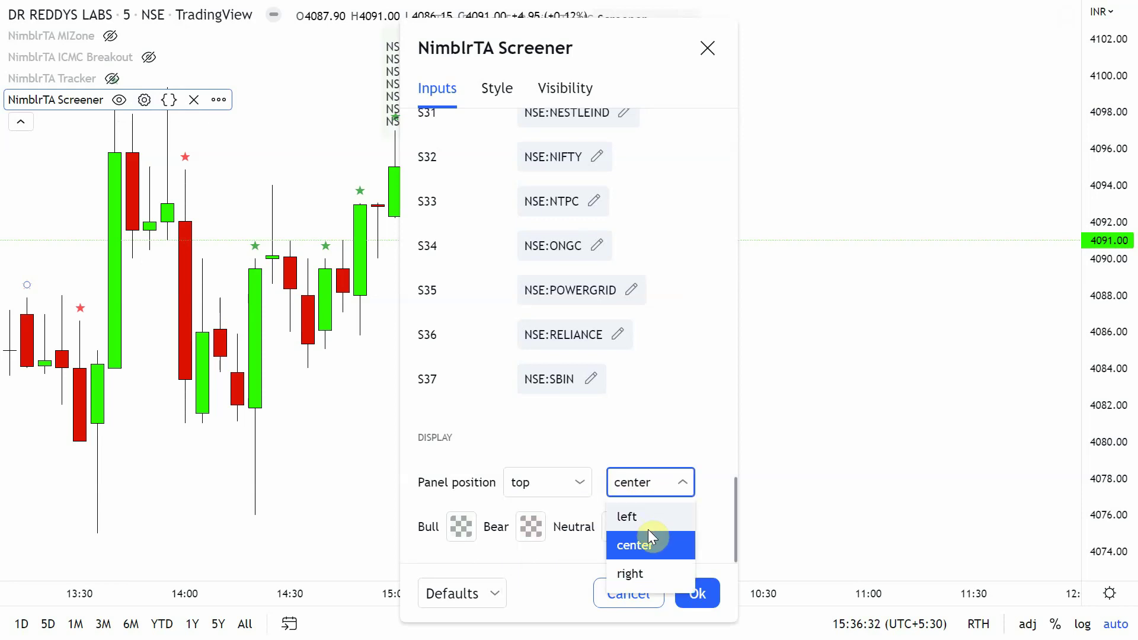
pyautogui.click(637, 572)
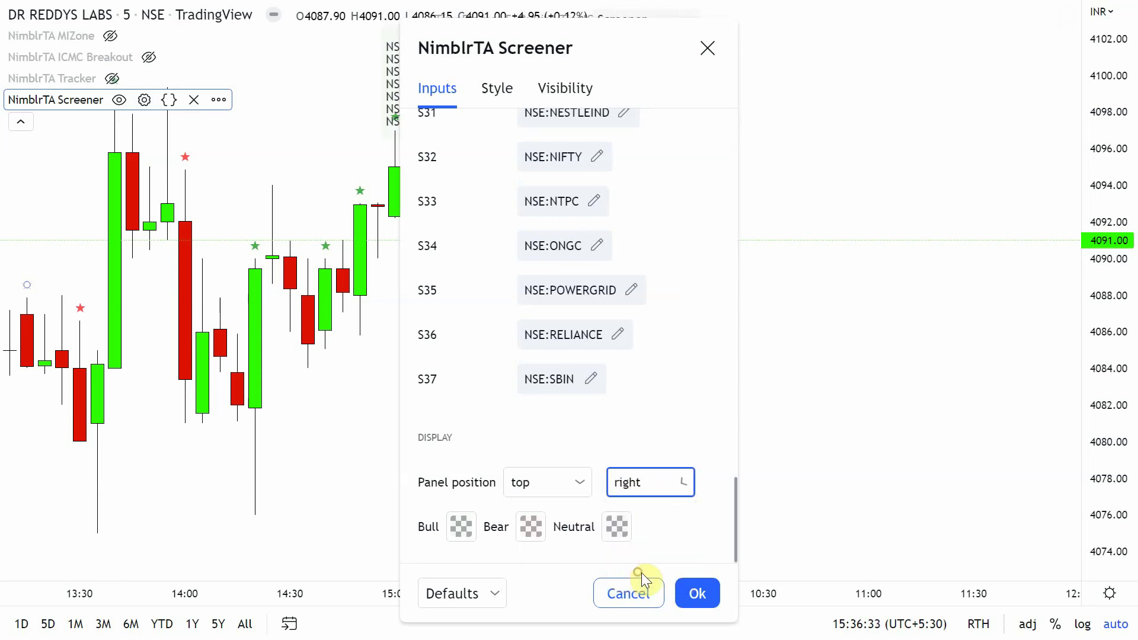
pyautogui.click(697, 593)
pyautogui.moveTo(726, 298); pyautogui.dragTo(872, 305)
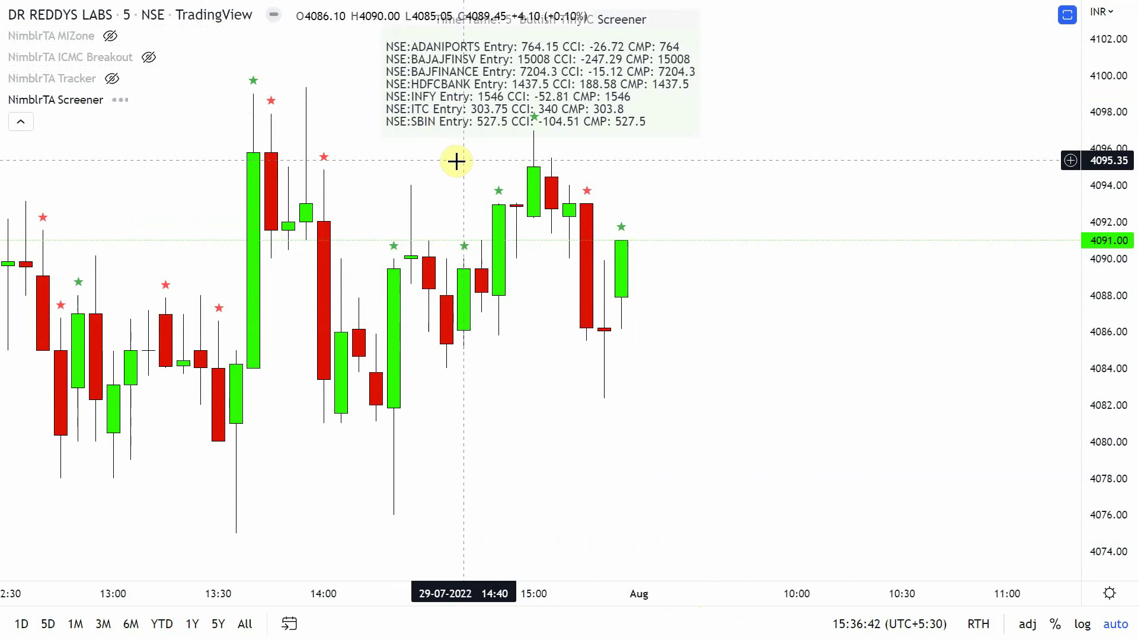
# Step: Load ITC LTD from NSE, show the NimblrTA ICMC Breakout indicator and hide the Tracker
pyautogui.write('ITC')
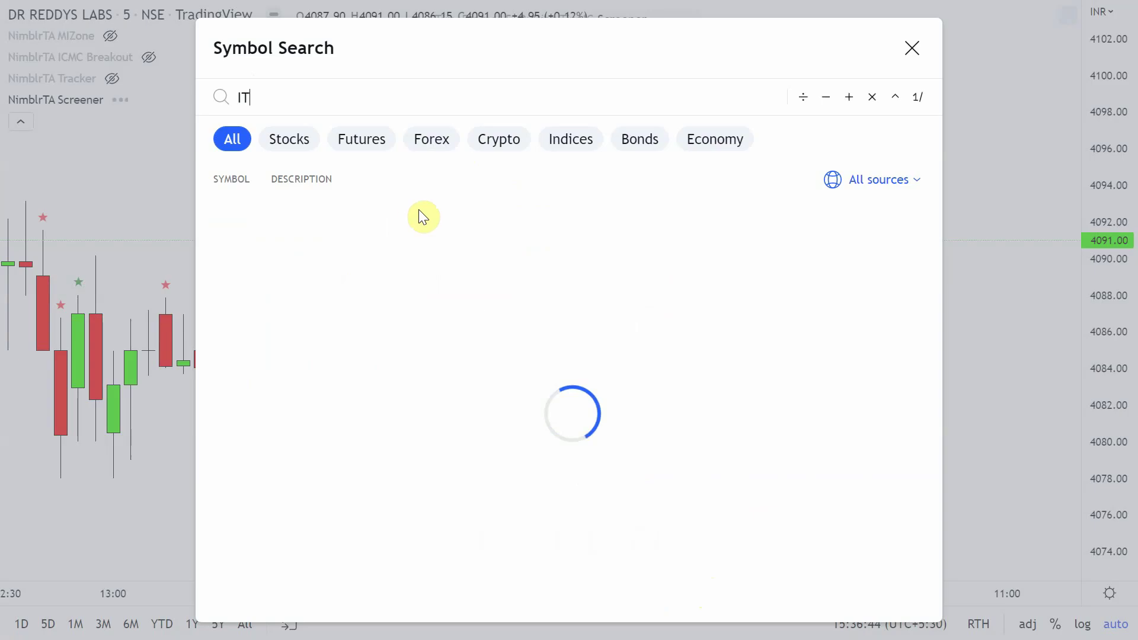
pyautogui.click(382, 226)
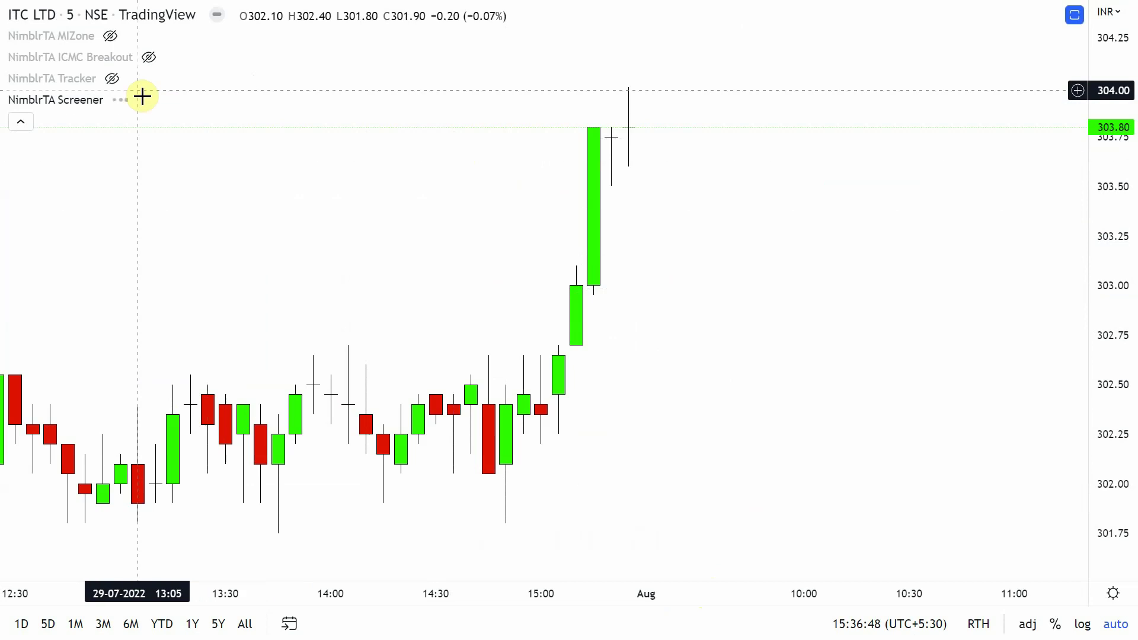
pyautogui.moveTo(130, 62)
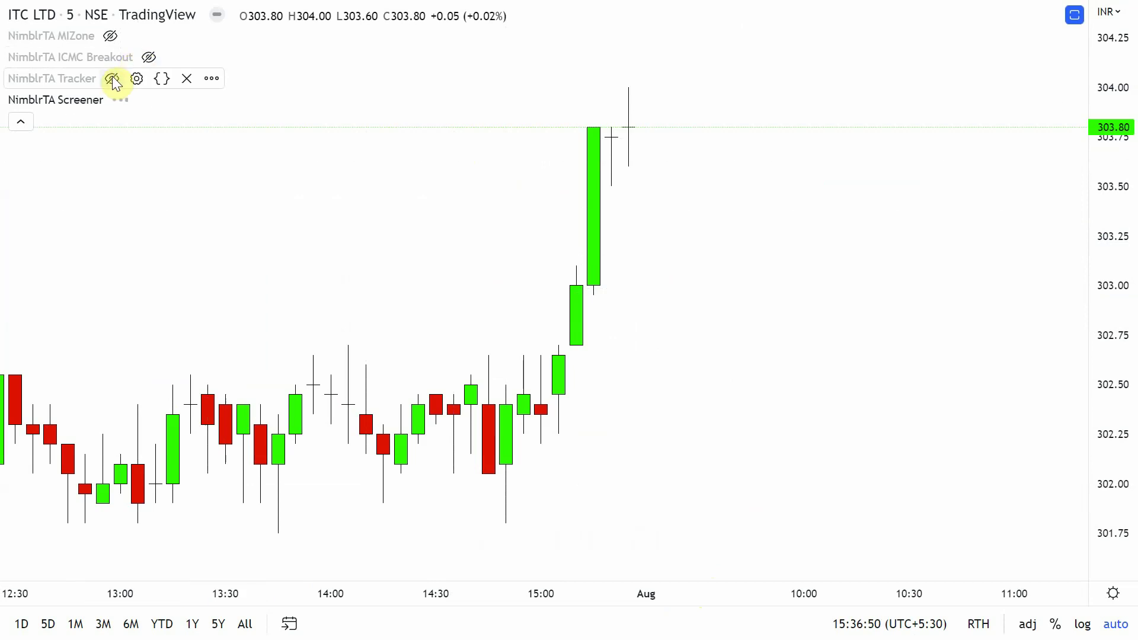
pyautogui.click(115, 77)
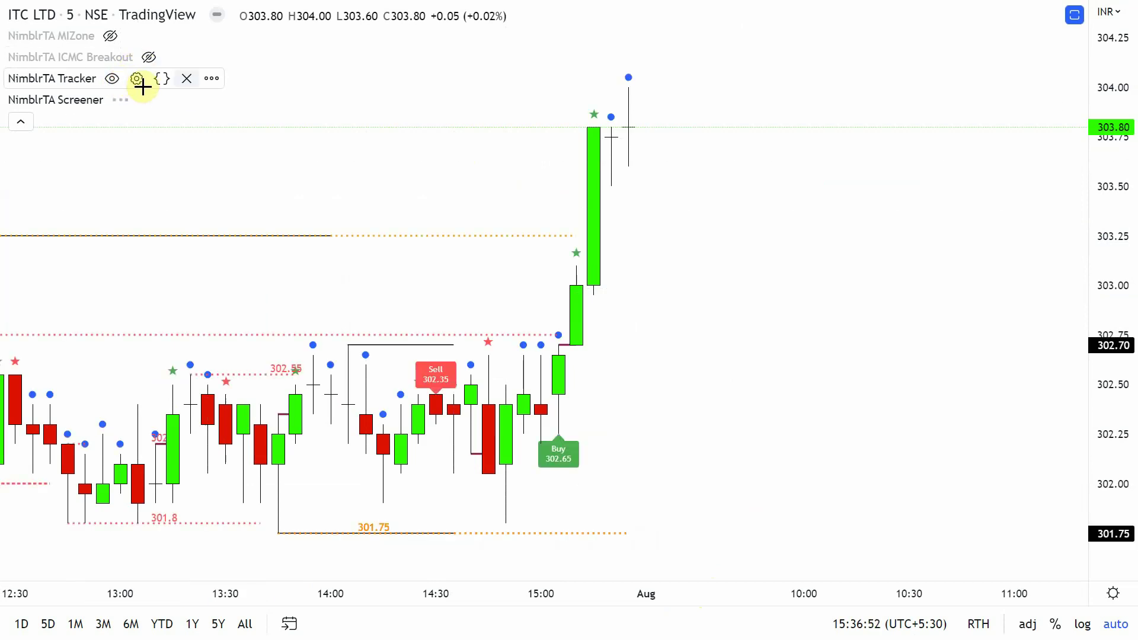
pyautogui.moveTo(148, 65)
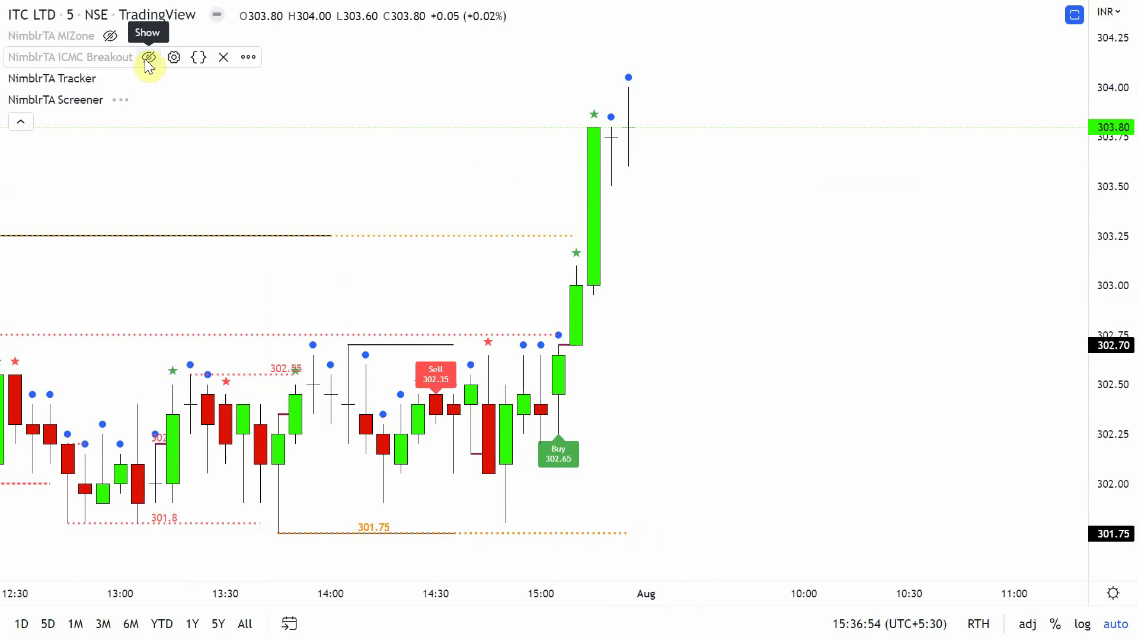
pyautogui.click(147, 59)
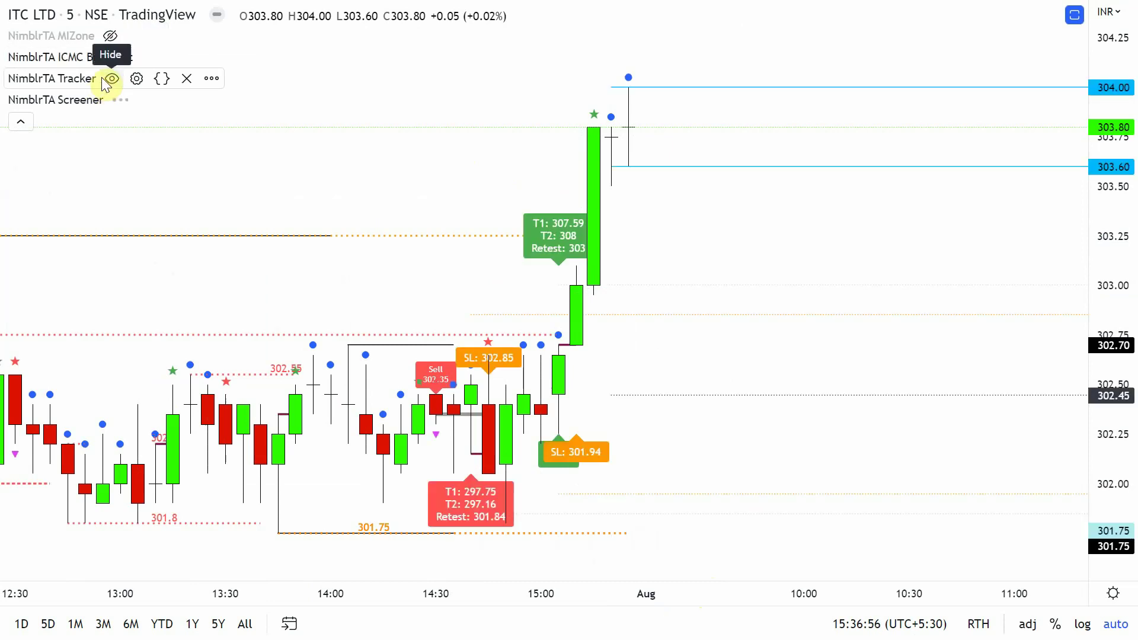
pyautogui.click(110, 81)
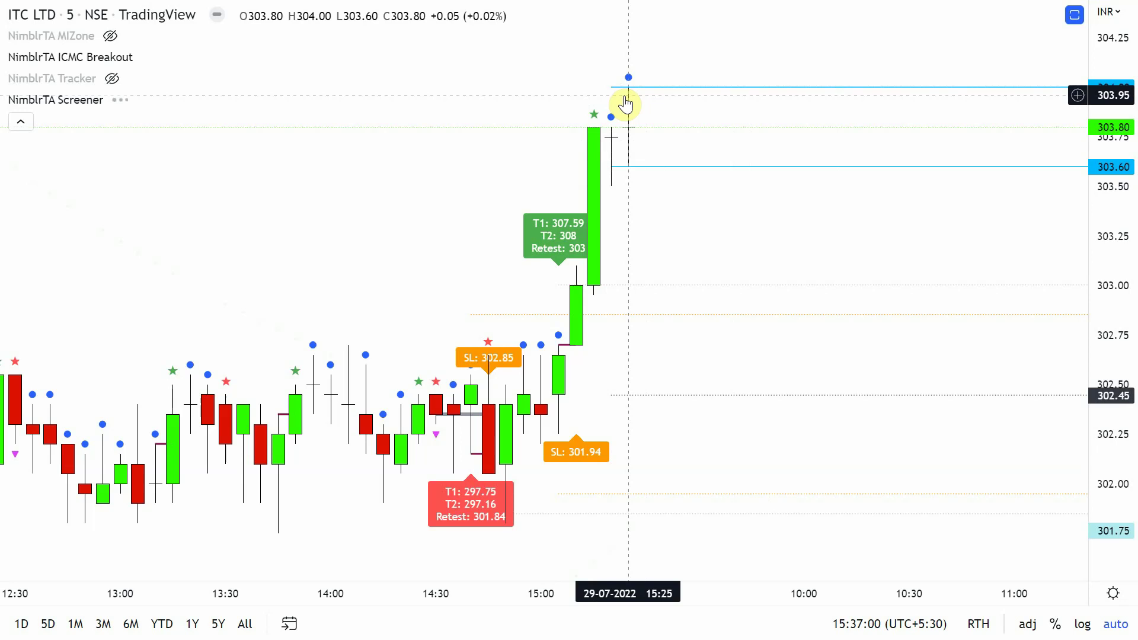
pyautogui.scroll(2, 755, 119)
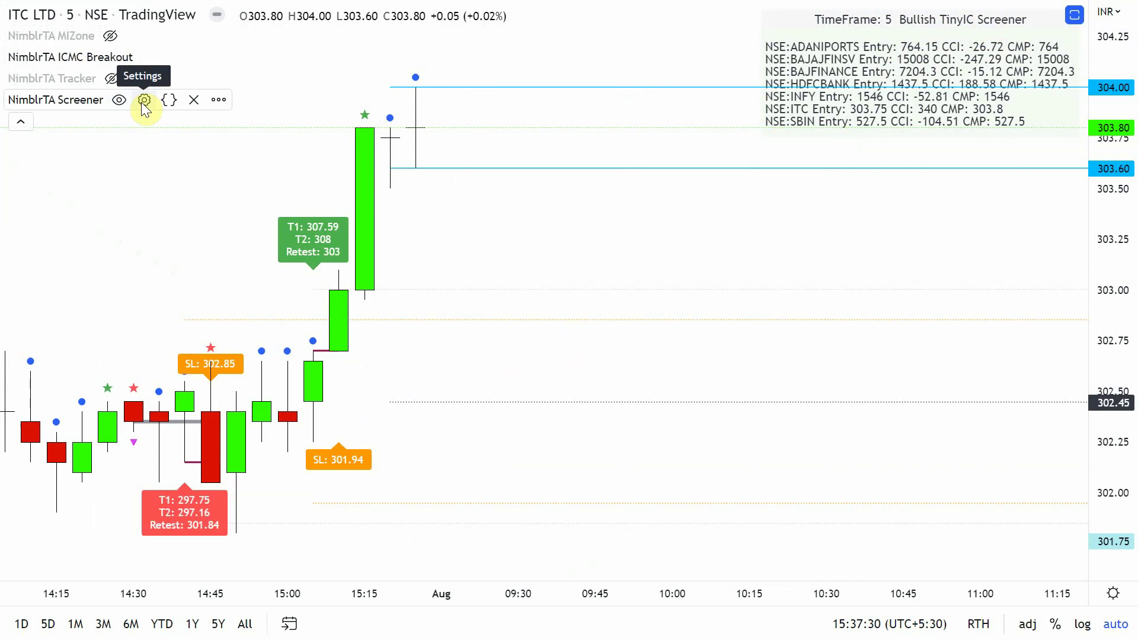
# Step: Switch the NimblrTA Screener from the TinyIC screen to the Gap screener
pyautogui.click(144, 100)
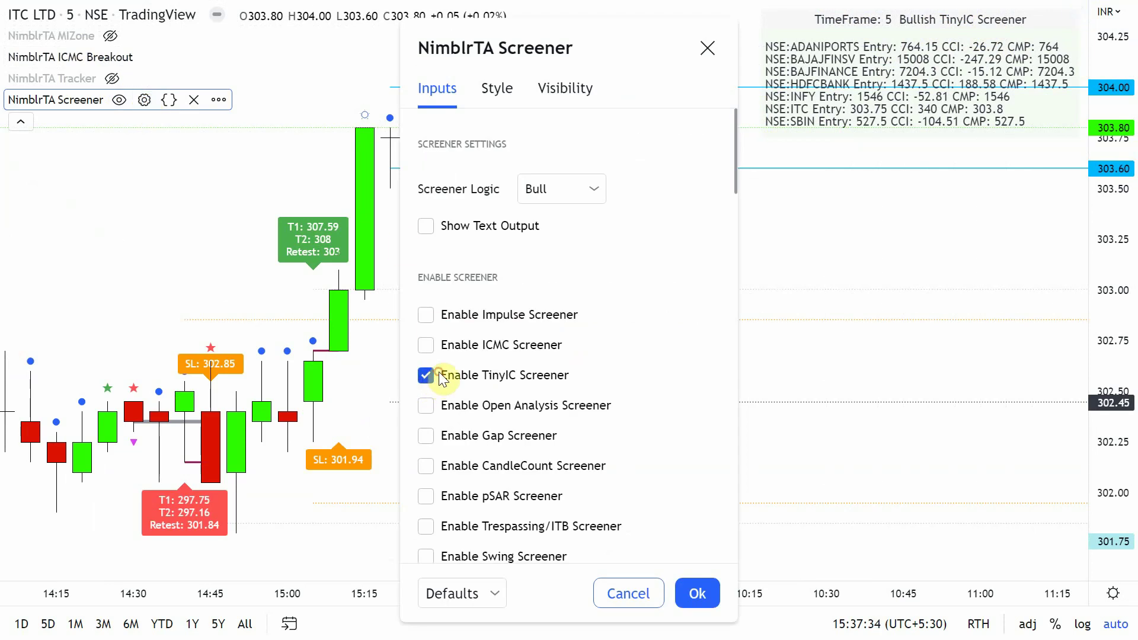
pyautogui.click(468, 436)
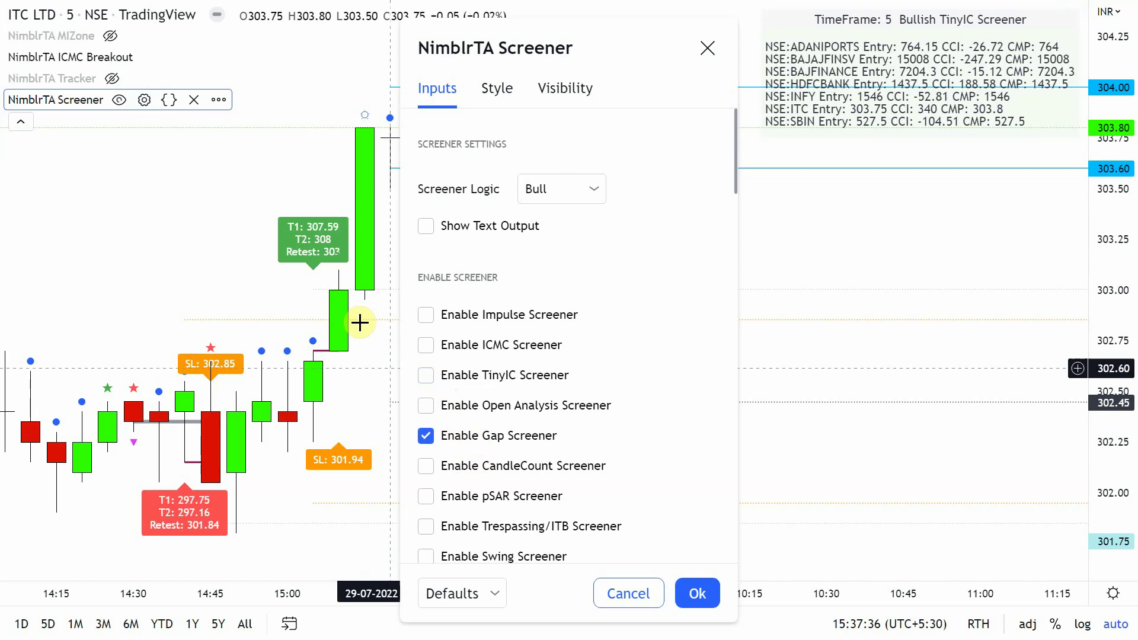
pyautogui.press('Escape')
pyautogui.scroll(-3, 223, 287)
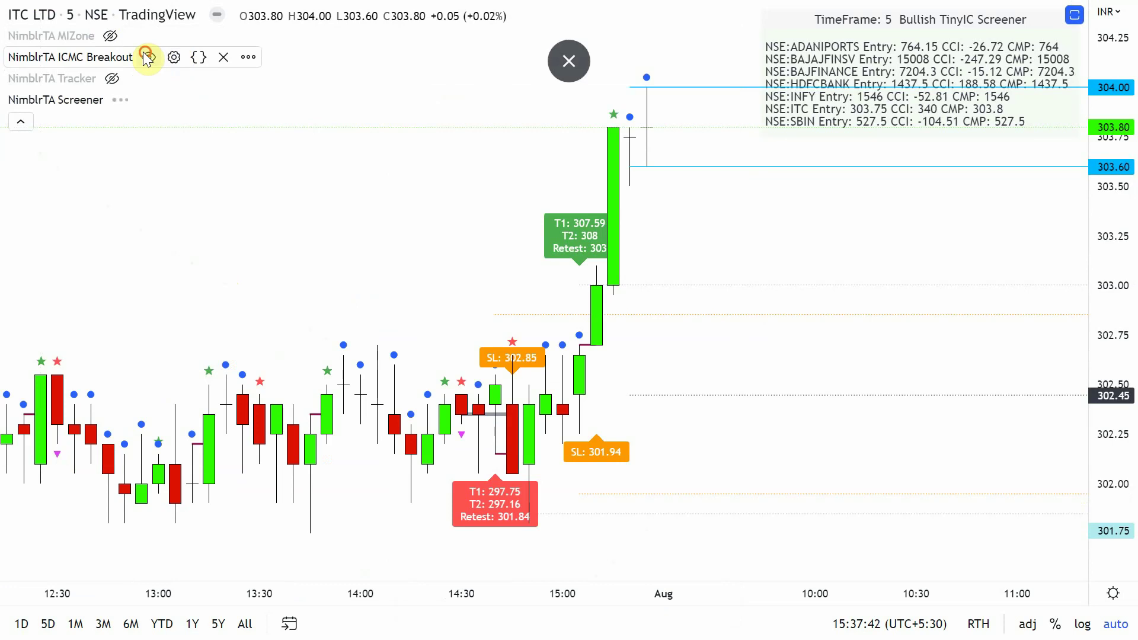
# Step: Hide the ICMC Breakout indicator's levels and recheck the screener settings
pyautogui.click(148, 56)
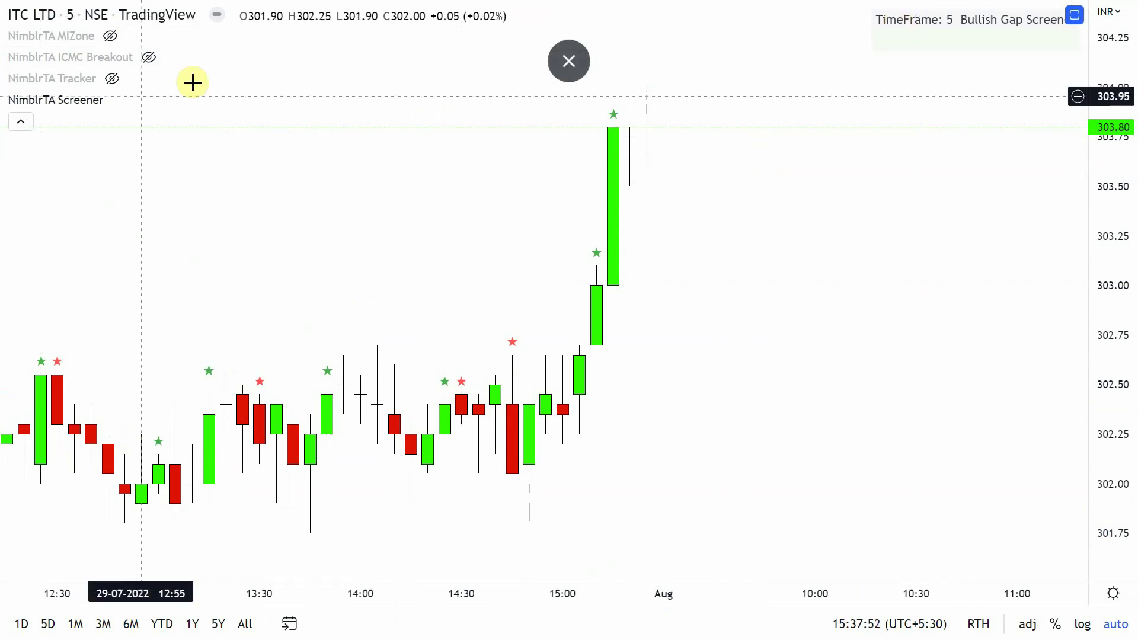
pyautogui.click(144, 99)
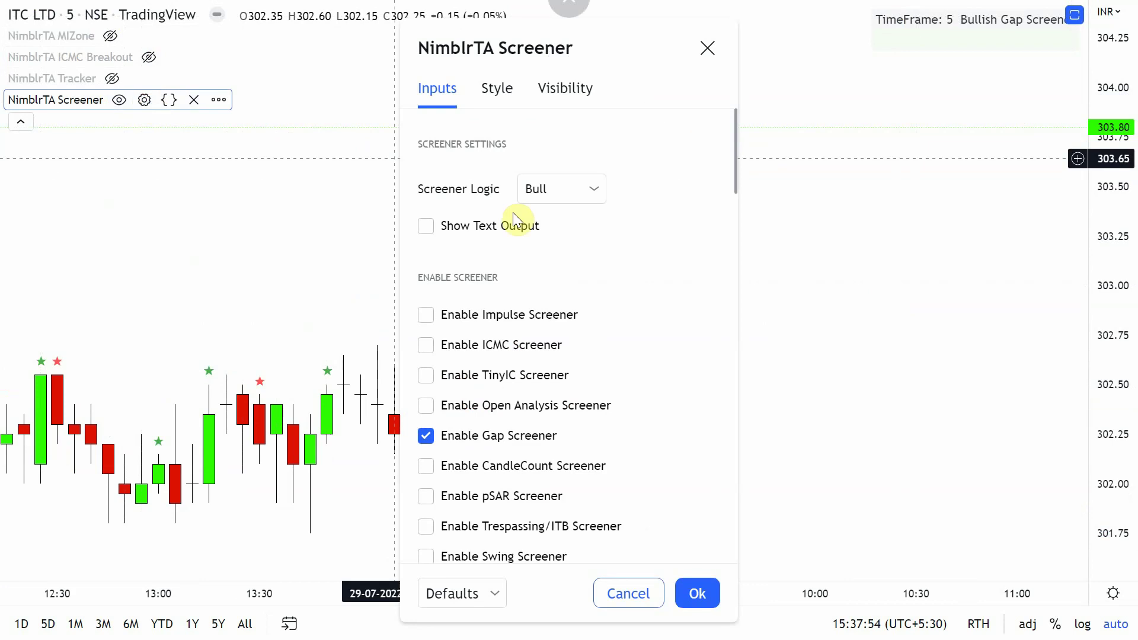
pyautogui.scroll(-3, 548, 397)
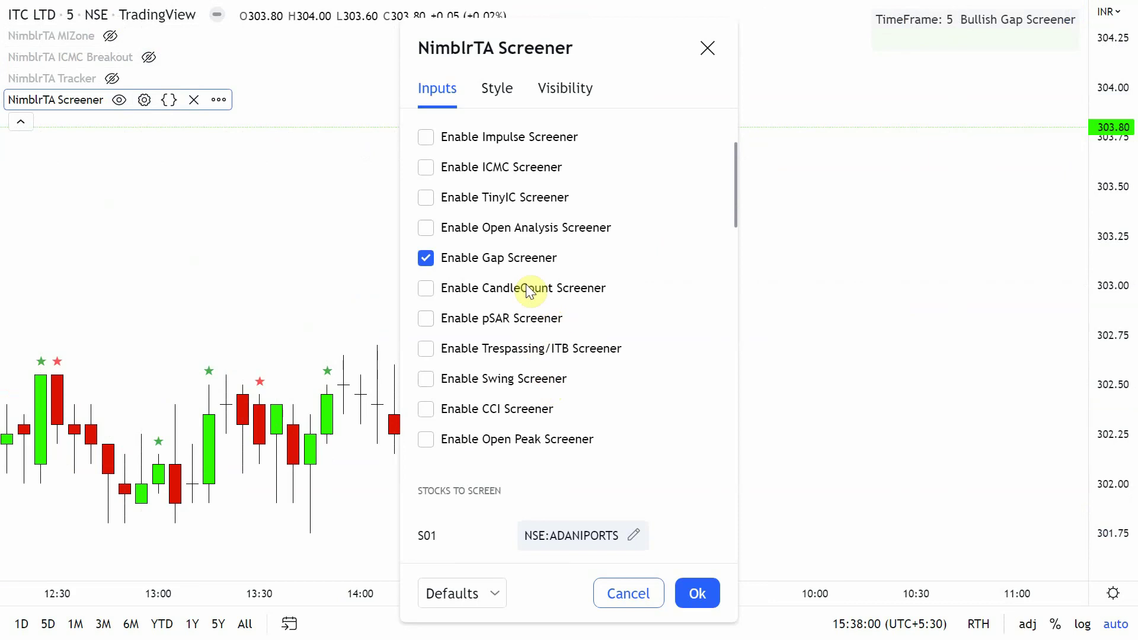
pyautogui.scroll(3, 528, 290)
pyautogui.press('Escape')
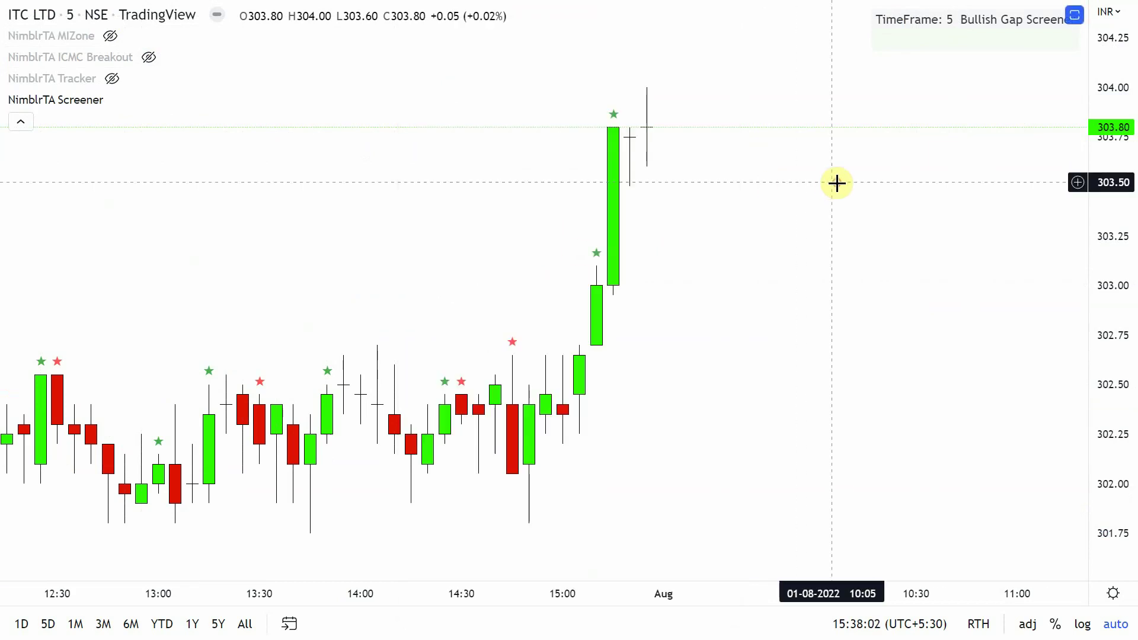
# Step: Put the chart on the 1D interval and load the RELIANCE NSE chart
pyautogui.write('5D')
pyautogui.press('Return')
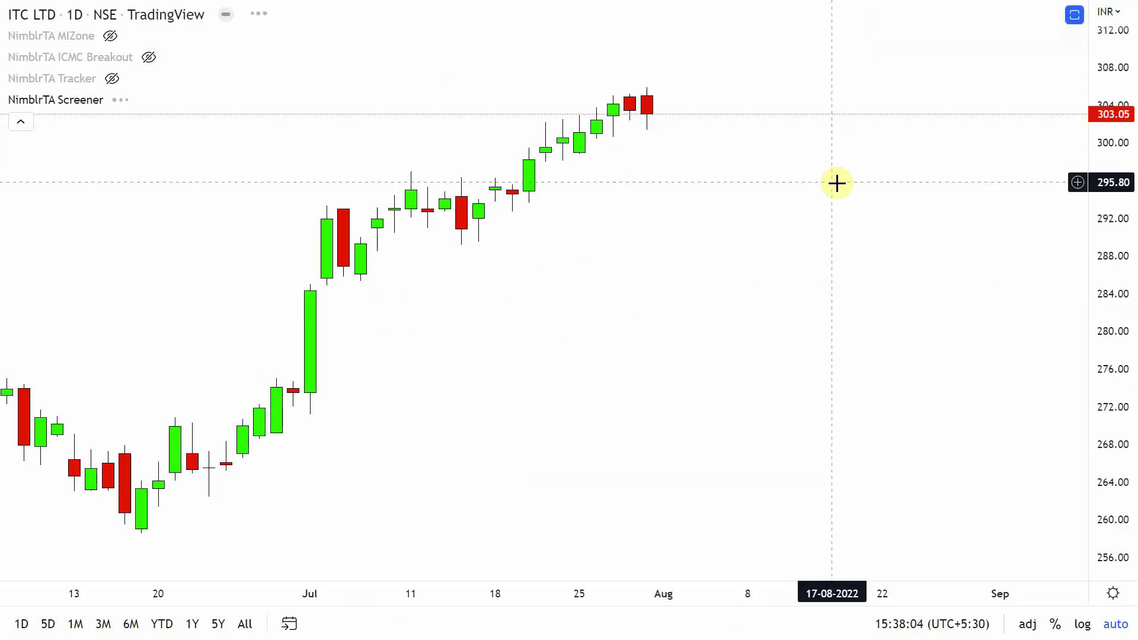
pyautogui.scroll(-2, 745, 292)
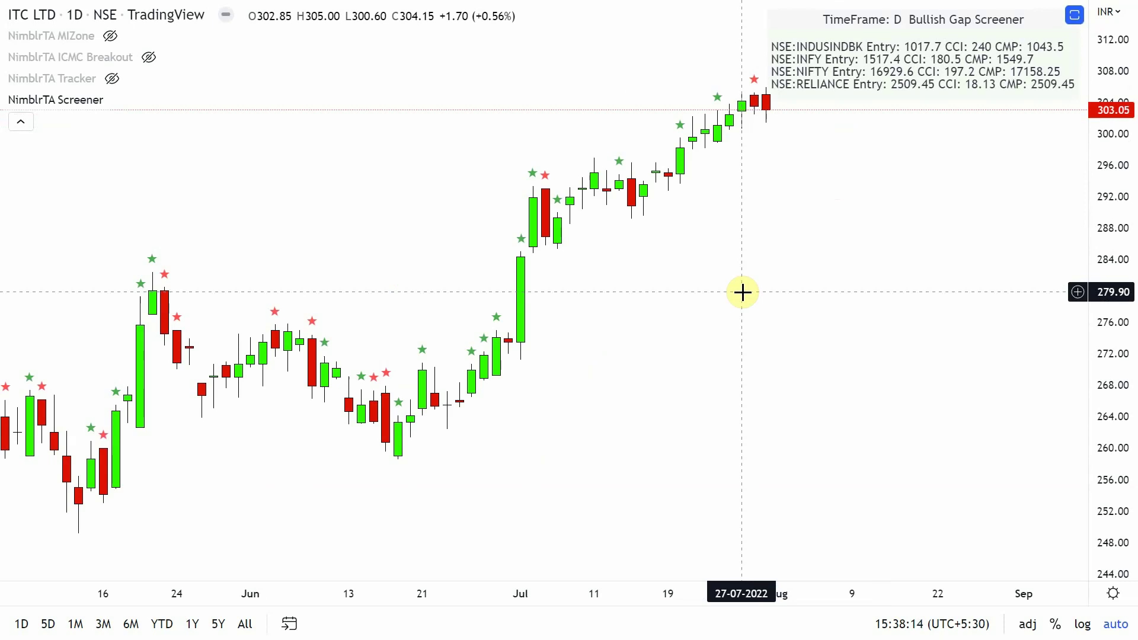
pyautogui.write('RELIAN')
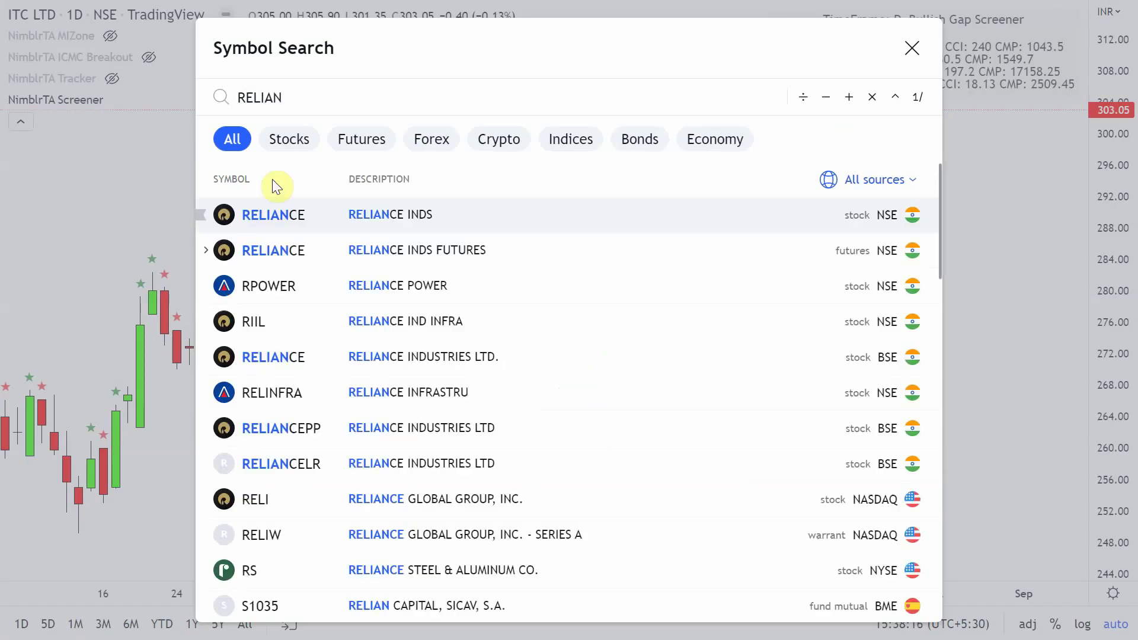
pyautogui.click(300, 222)
pyautogui.scroll(2, 595, 373)
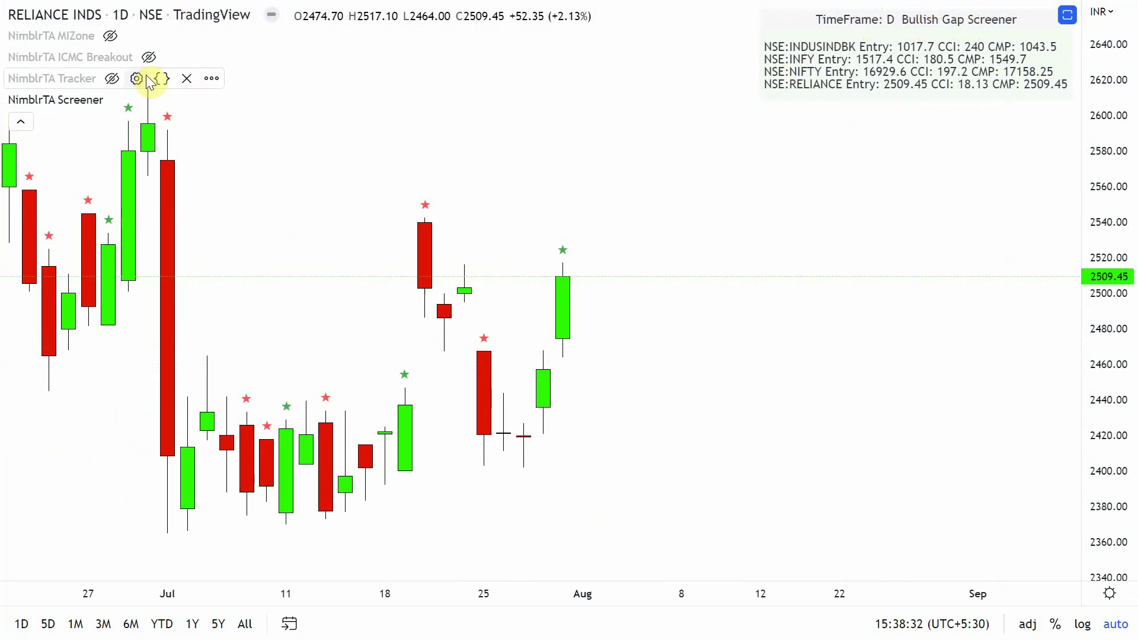
# Step: Set the NimblrTA Screener logic to Bear
pyautogui.click(907, 59)
pyautogui.doubleClick(908, 59)
pyautogui.click(538, 192)
pyautogui.click(558, 247)
pyautogui.click(827, 273)
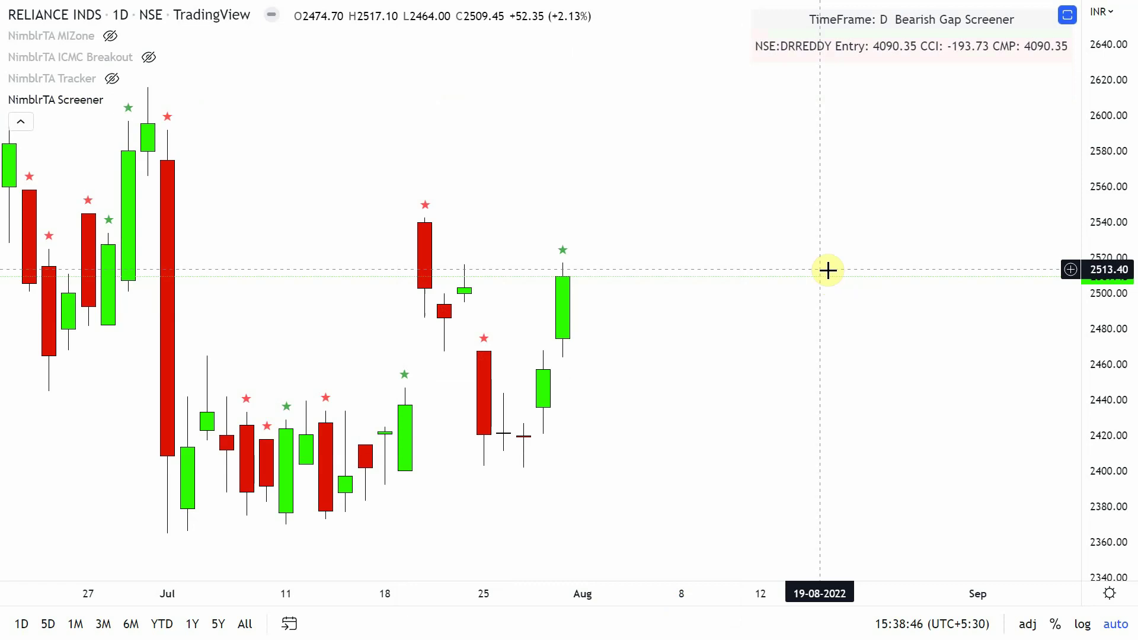
# Step: Search DRREDDY and load the DR REDDYS LABS NSE chart
pyautogui.write('DRRDE')
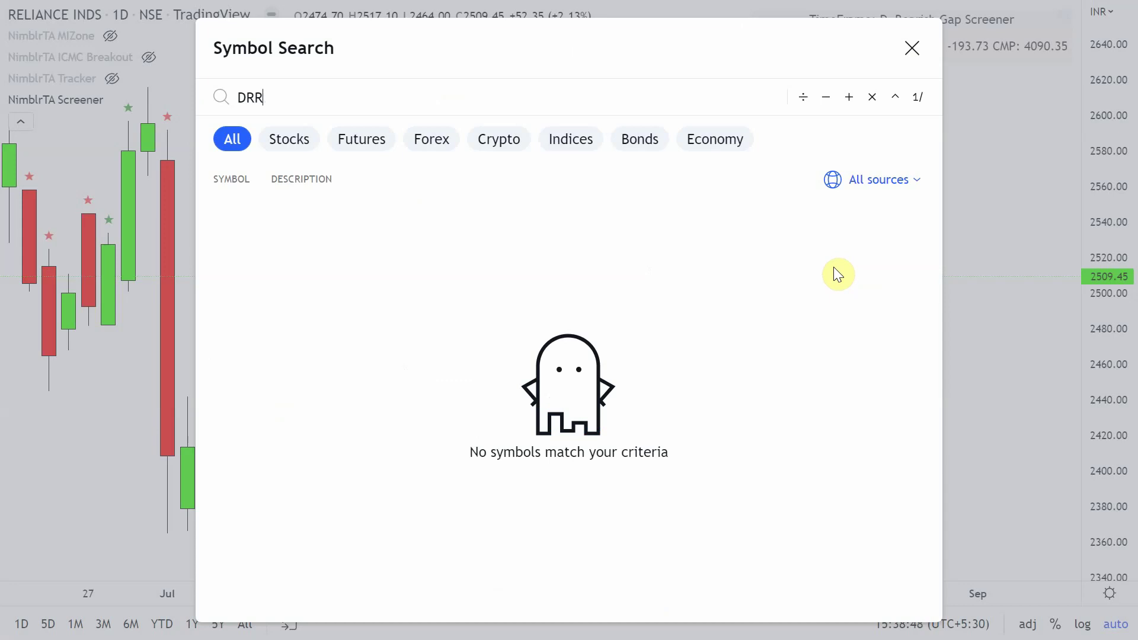
pyautogui.press('BackSpace')
pyautogui.write('ED')
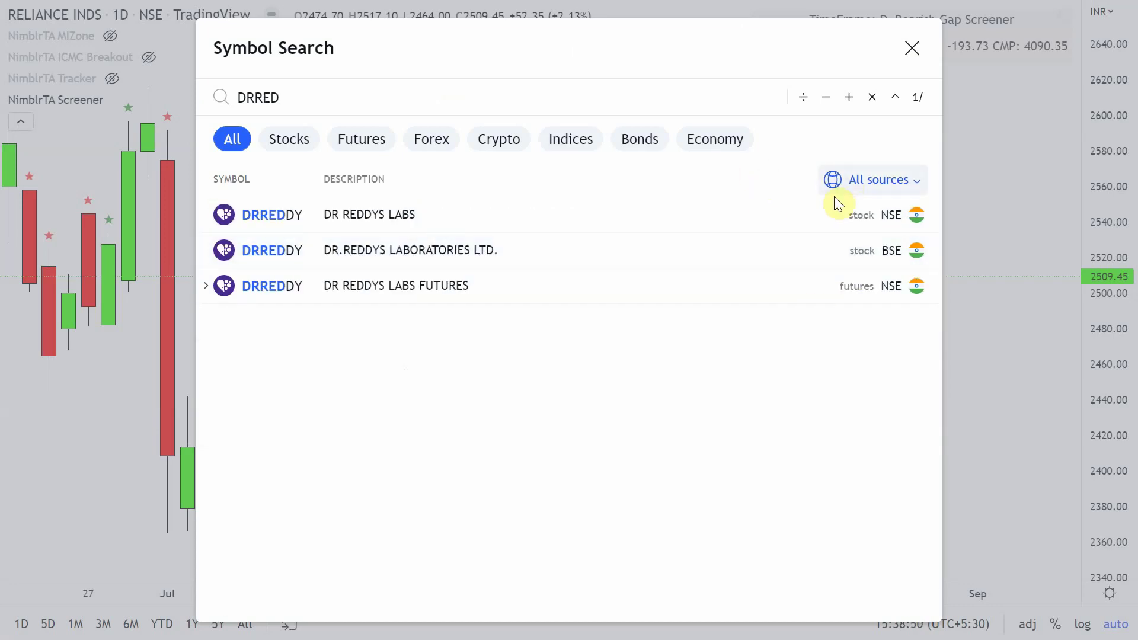
pyautogui.click(617, 214)
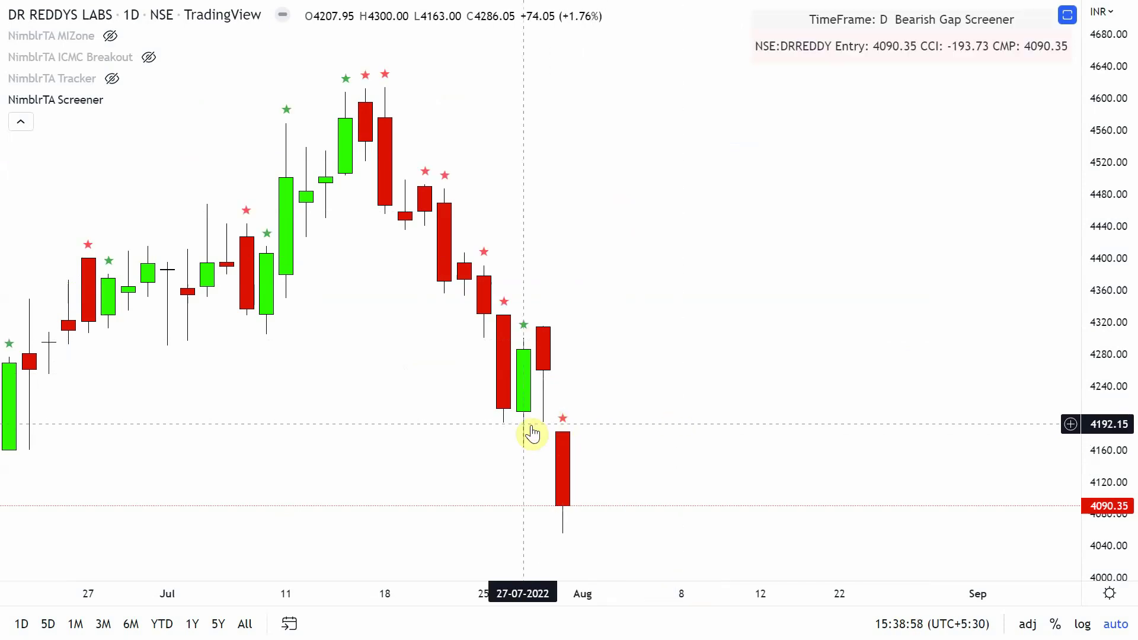
pyautogui.moveTo(860, 3)
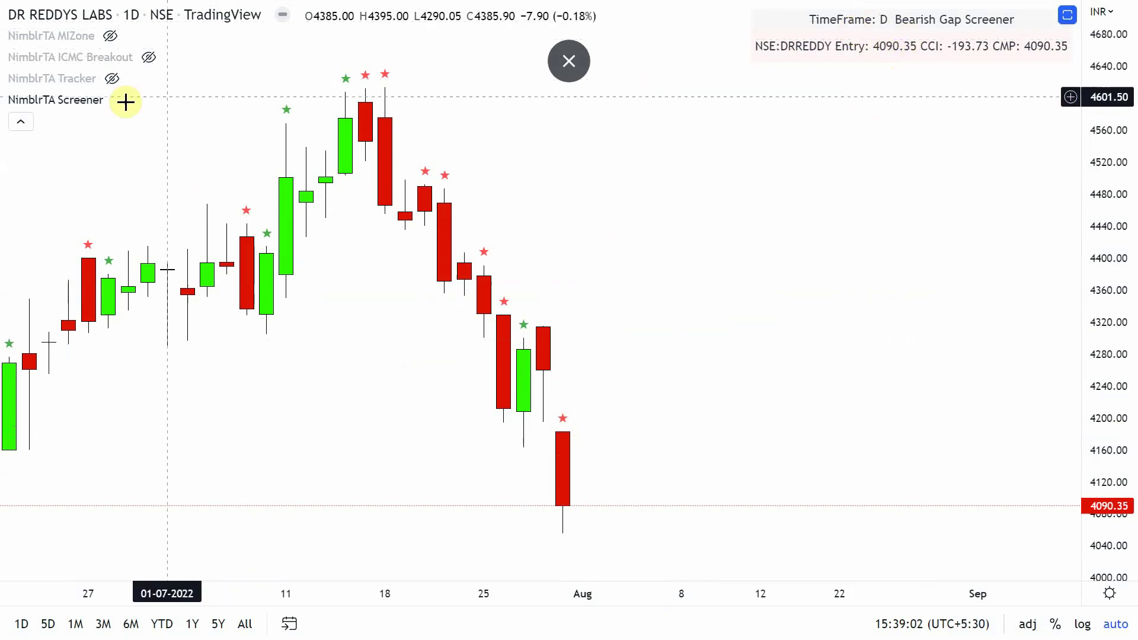
# Step: Replace the Gap screener with the pSAR screener in NimblrTA Screener settings
pyautogui.doubleClick(876, 64)
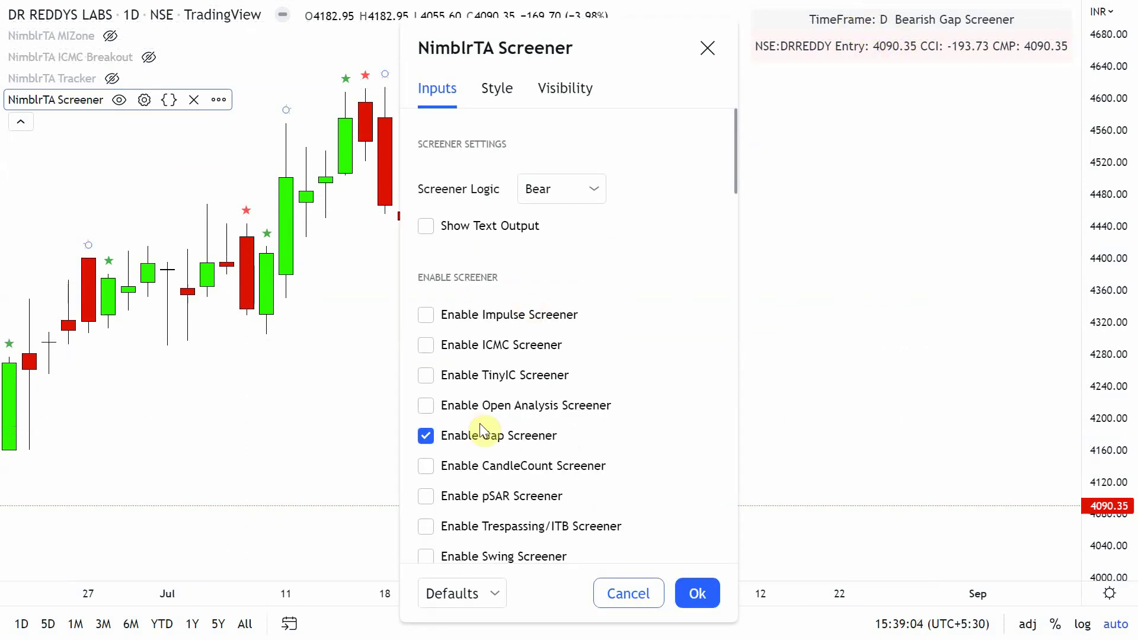
pyautogui.click(481, 439)
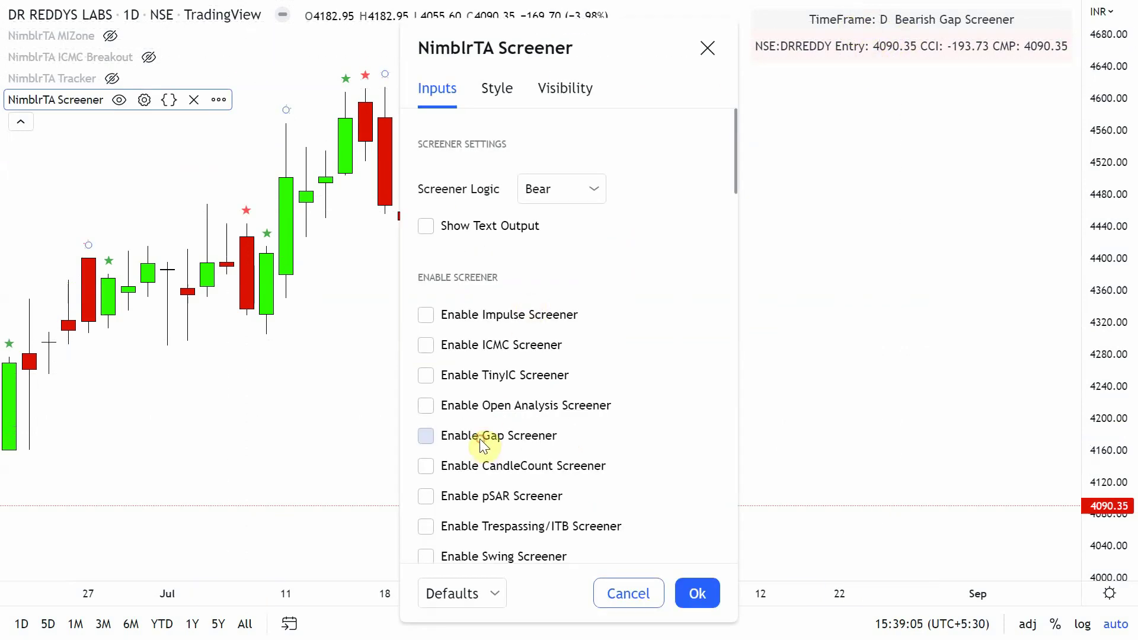
pyautogui.click(495, 494)
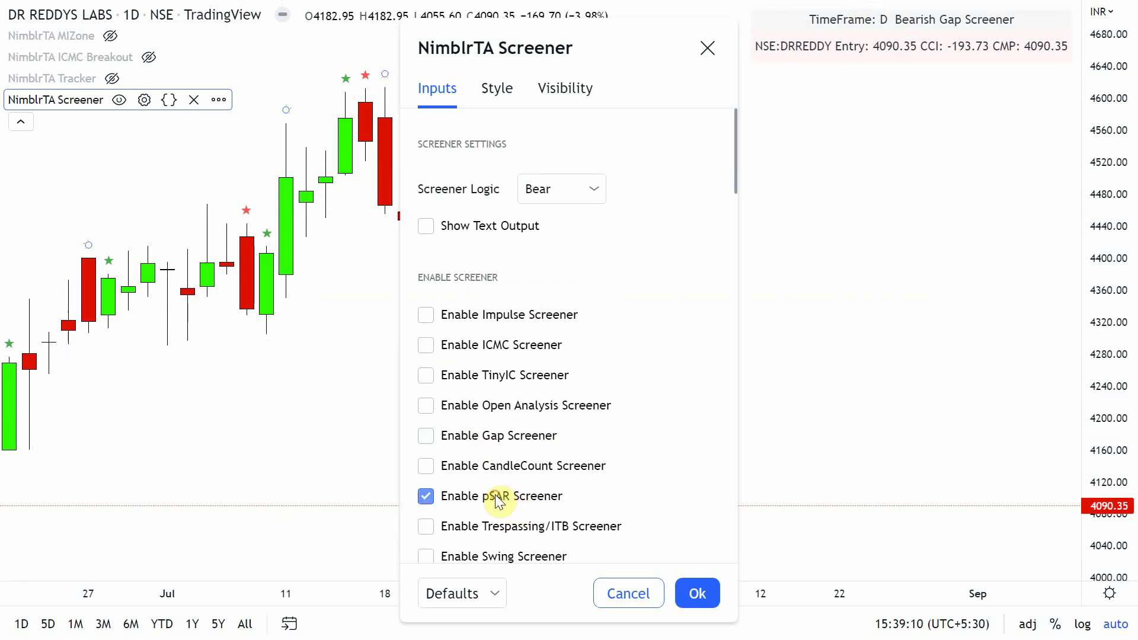
pyautogui.press('Escape')
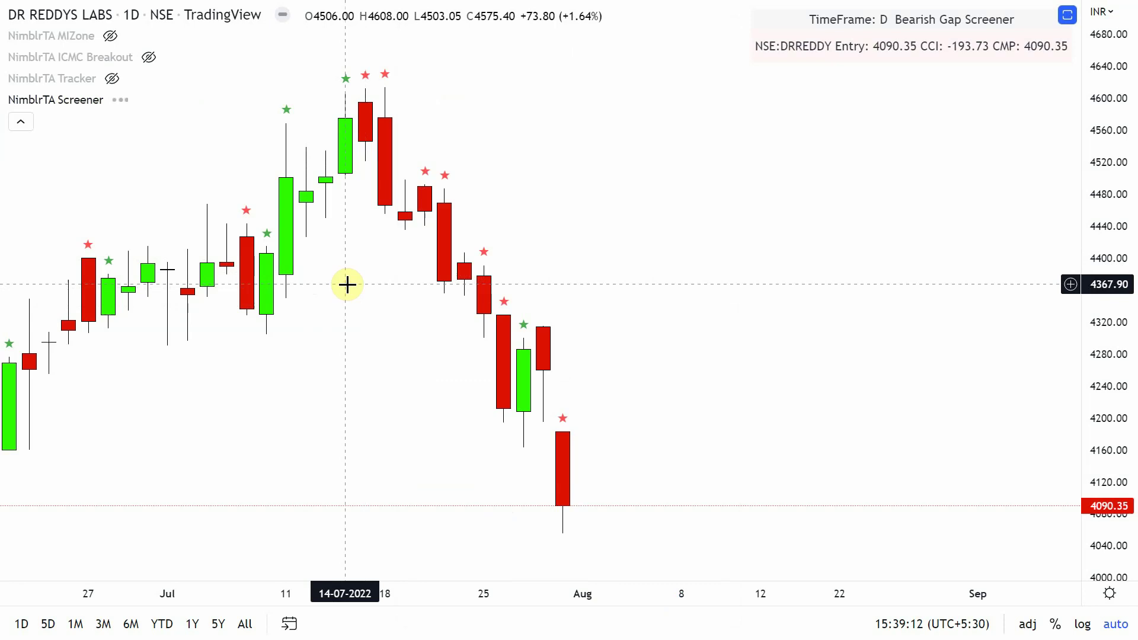
# Step: Change the chart interval to 60 minutes
pyautogui.press(',')
pyautogui.write('60')
pyautogui.press('Return')
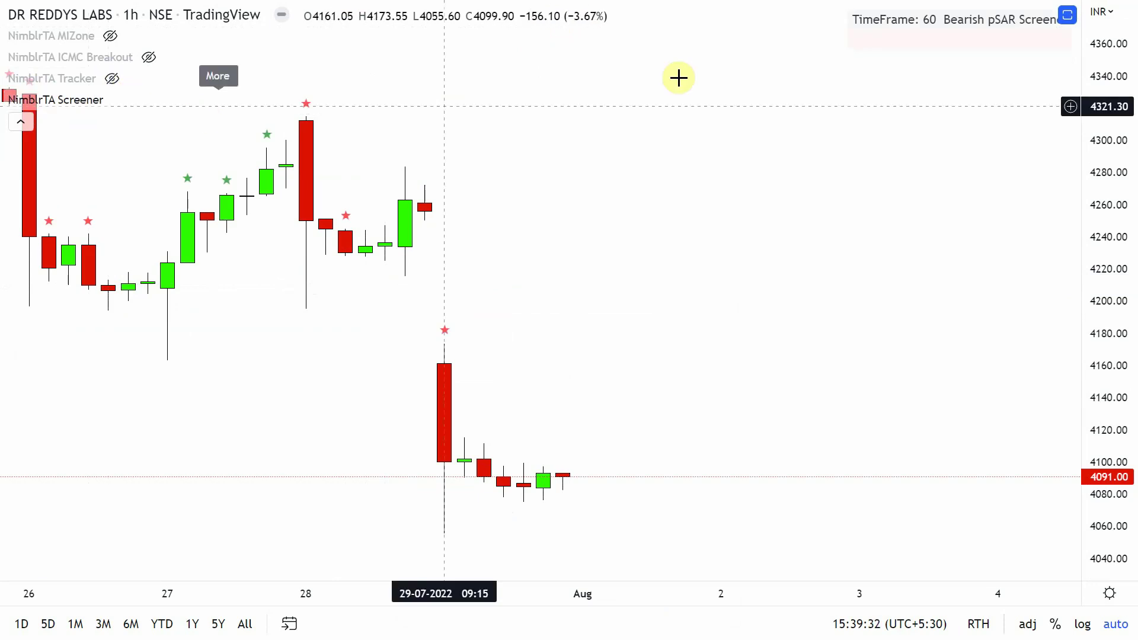
# Step: Turn off pSAR, set logic to Bull, and enable the Trespassing/ITB screener
pyautogui.doubleClick(935, 46)
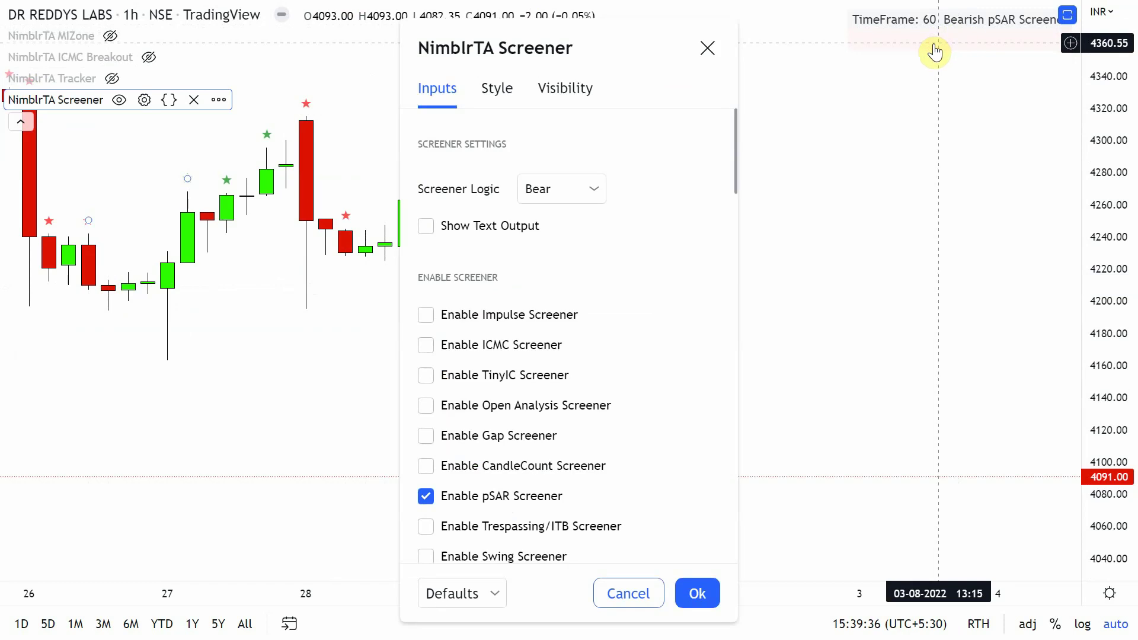
pyautogui.click(472, 496)
pyautogui.click(545, 189)
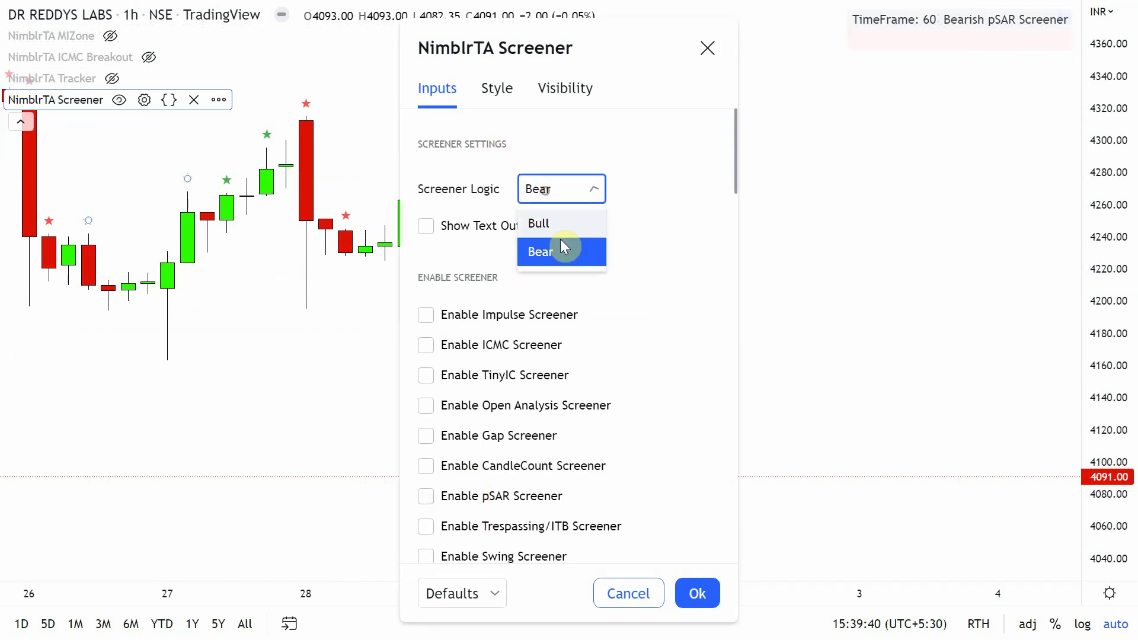
pyautogui.click(550, 223)
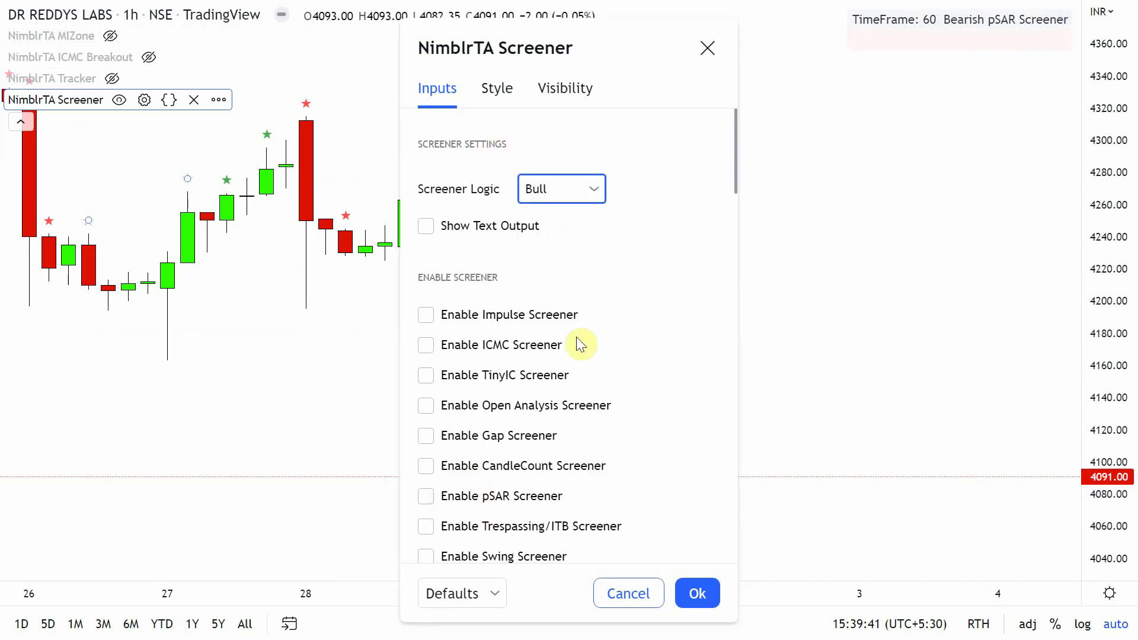
pyautogui.click(522, 526)
pyautogui.click(697, 594)
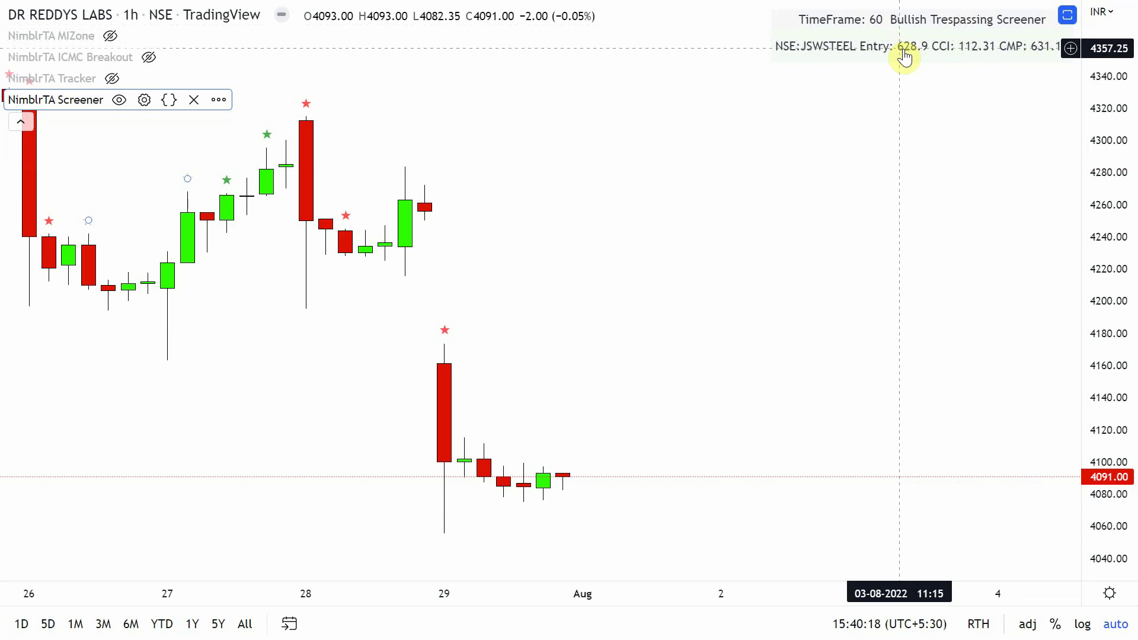
# Step: Load the JSWSTEEL NSE hourly chart, zoom out, and open the NimblrTA Screener settings
pyautogui.write('JSWSTEE')
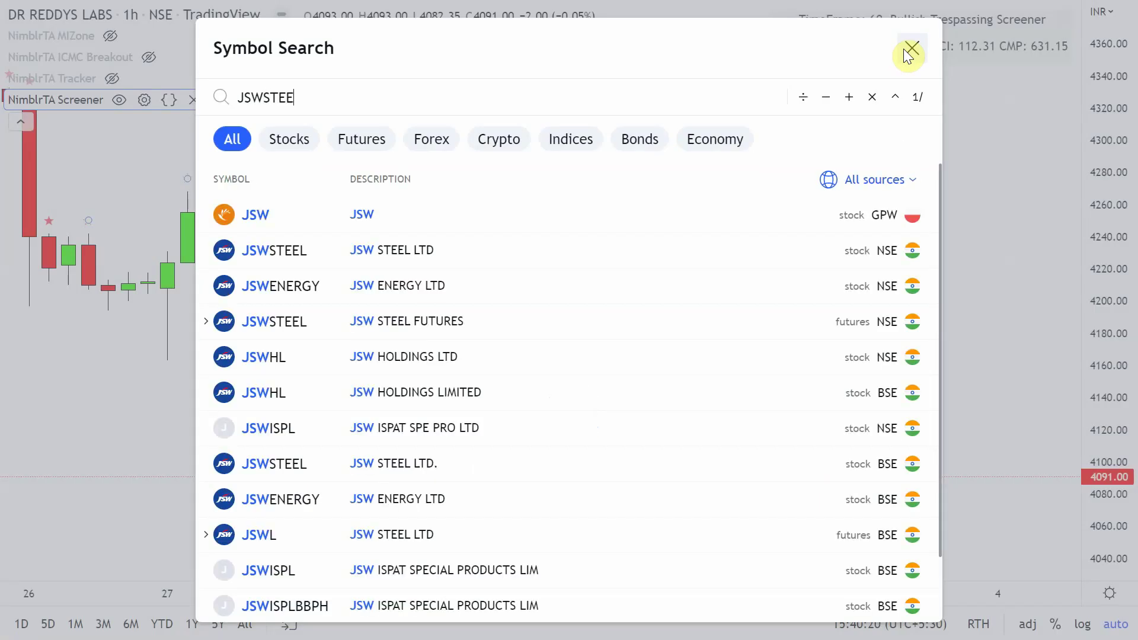
pyautogui.click(278, 213)
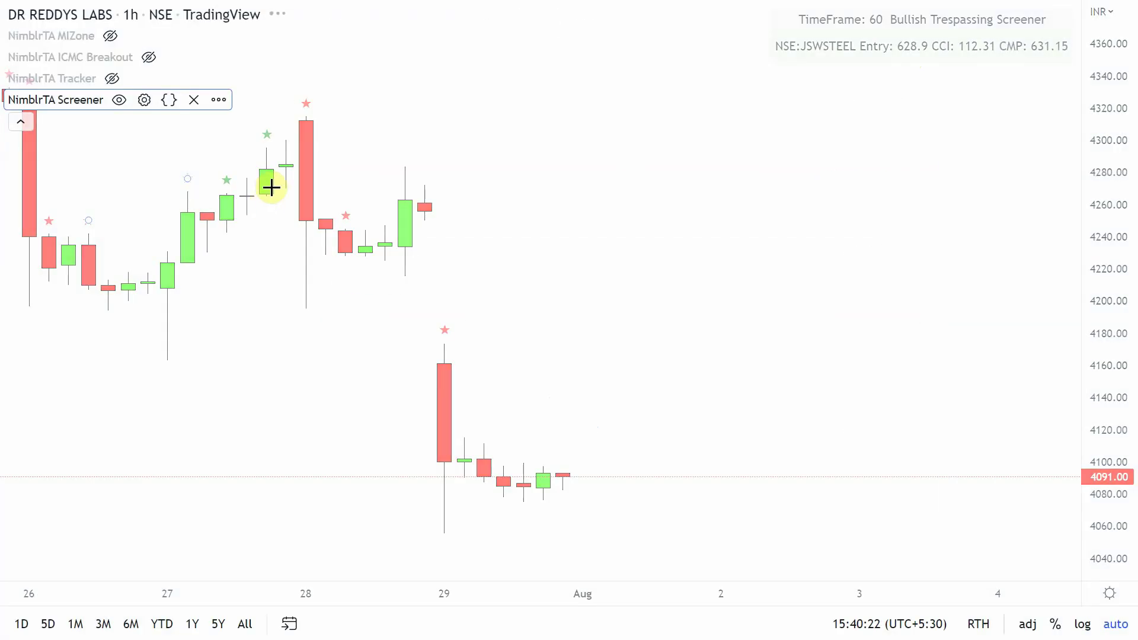
pyautogui.scroll(3, 737, 326)
pyautogui.scroll(-5, 615, 378)
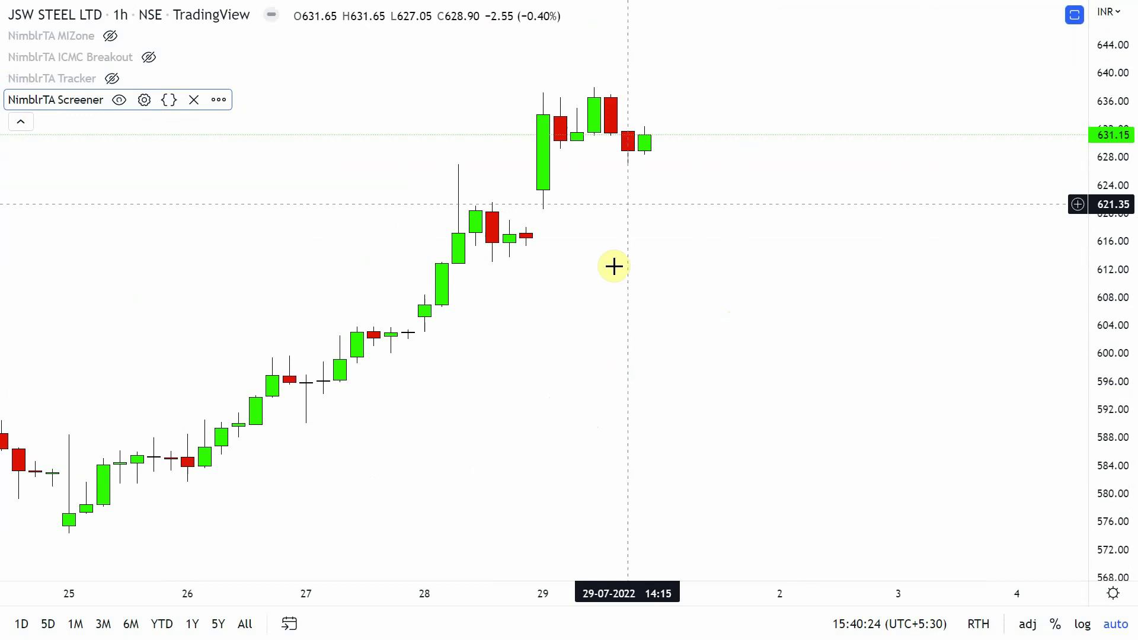
pyautogui.scroll(2, 633, 200)
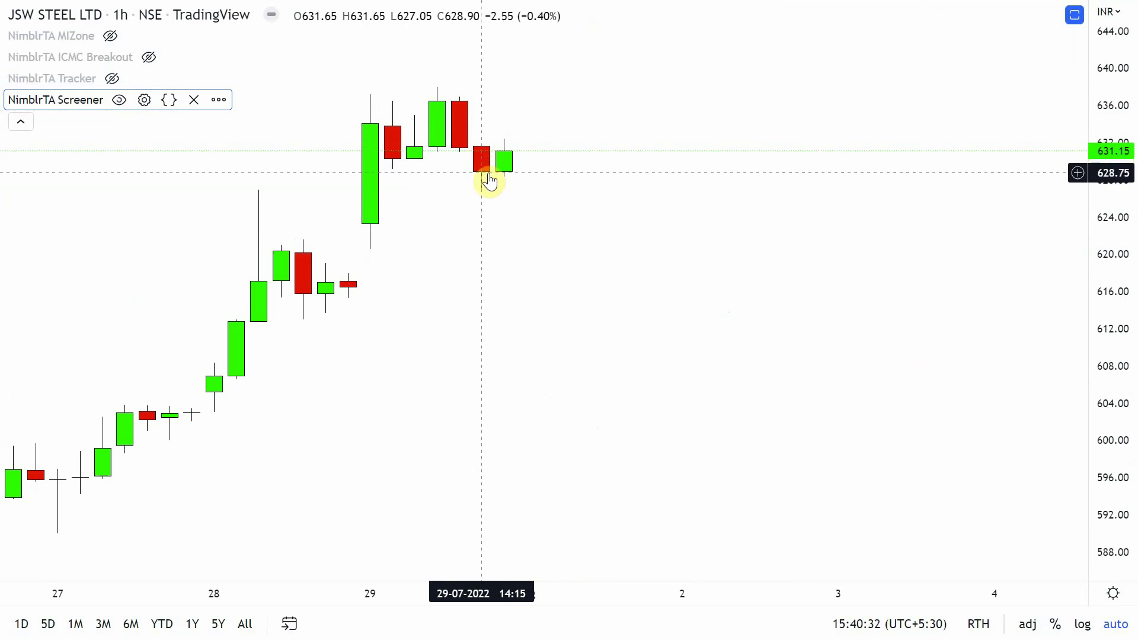
pyautogui.scroll(2, 522, 213)
pyautogui.scroll(2, 524, 219)
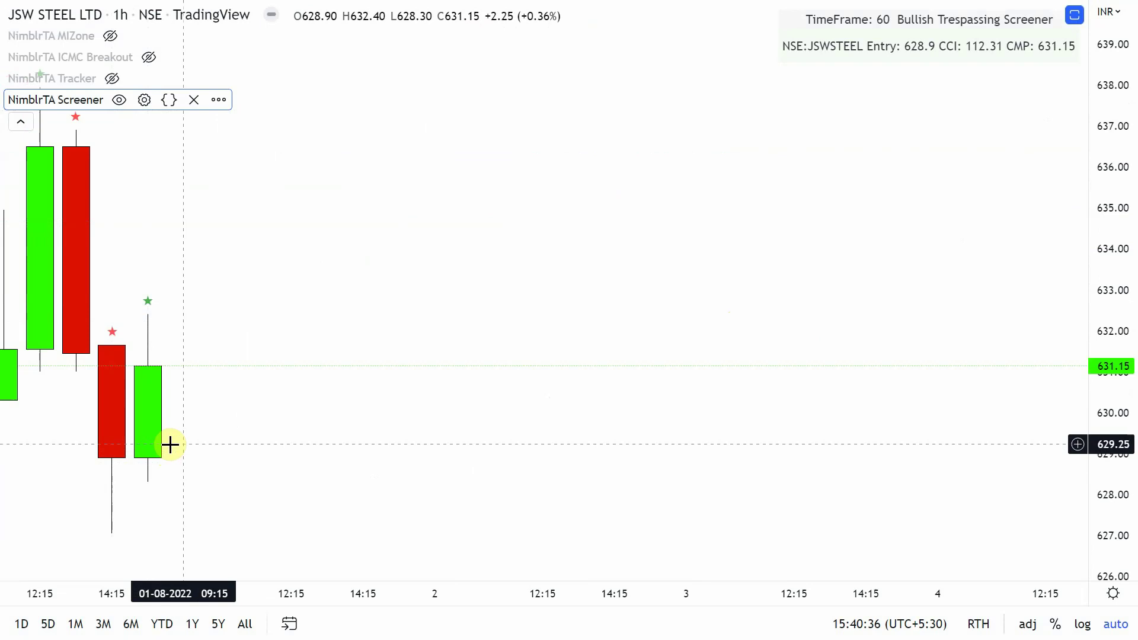
pyautogui.scroll(-3, 170, 444)
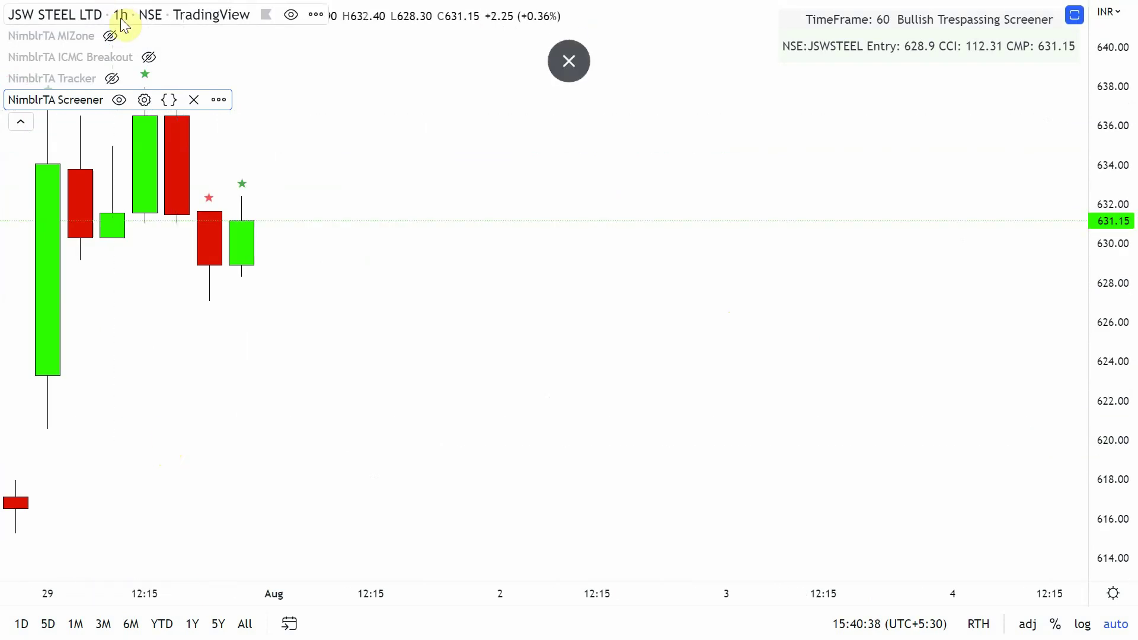
pyautogui.scroll(-2, 686, 86)
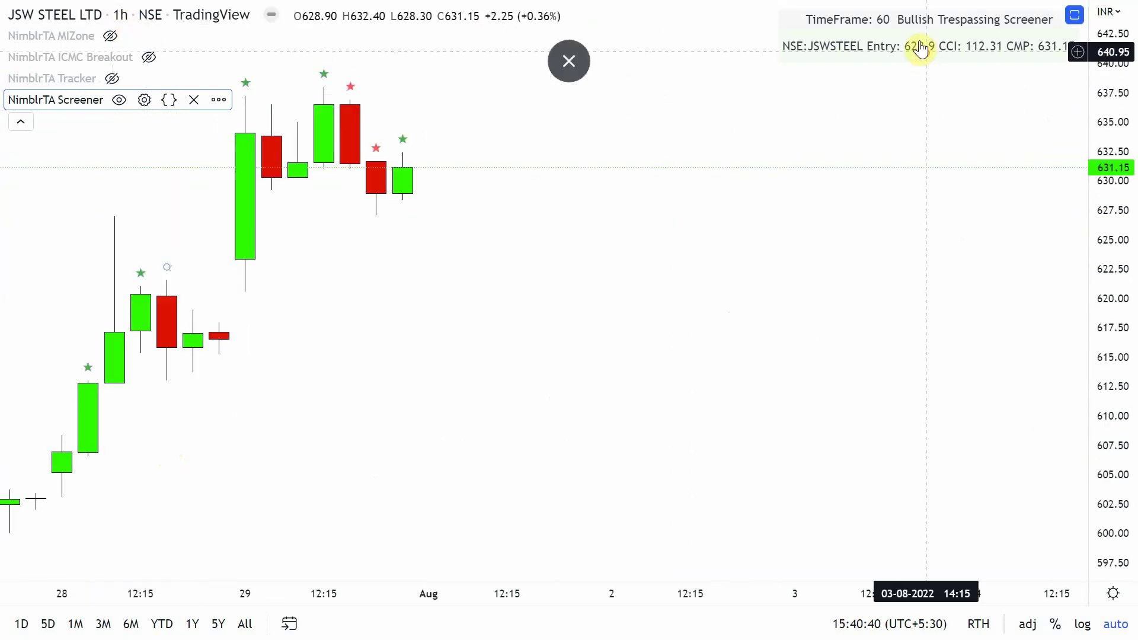
pyautogui.doubleClick(926, 59)
# Step: Swap Trespassing/ITB for the Impulse screener and set the chart to the 1D interval
pyautogui.click(521, 527)
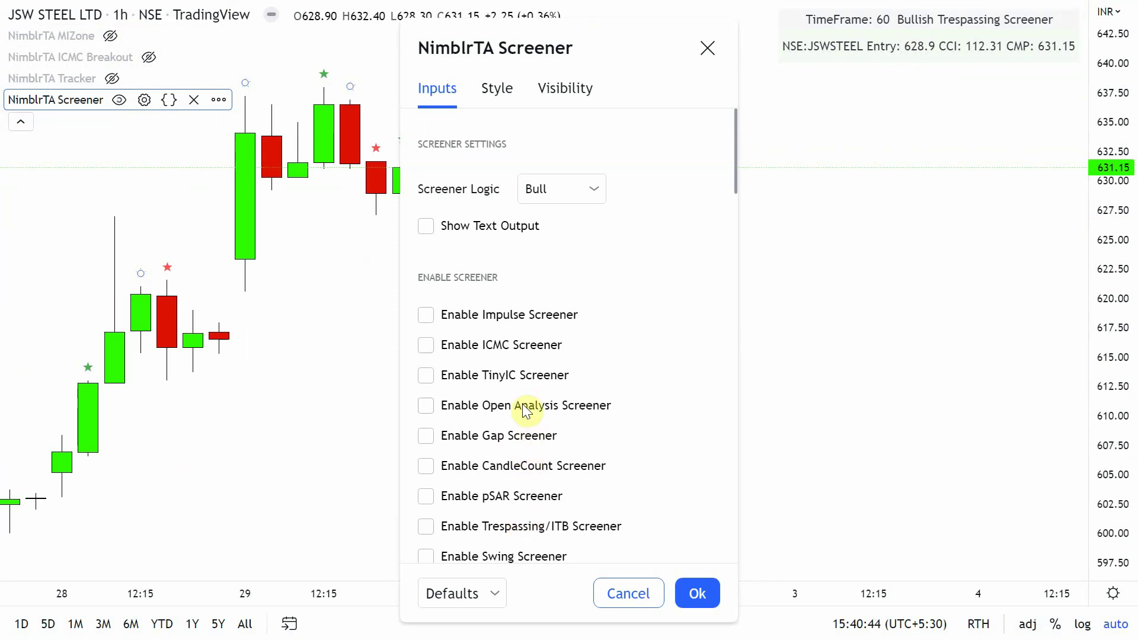
pyautogui.click(516, 315)
pyautogui.press('Return')
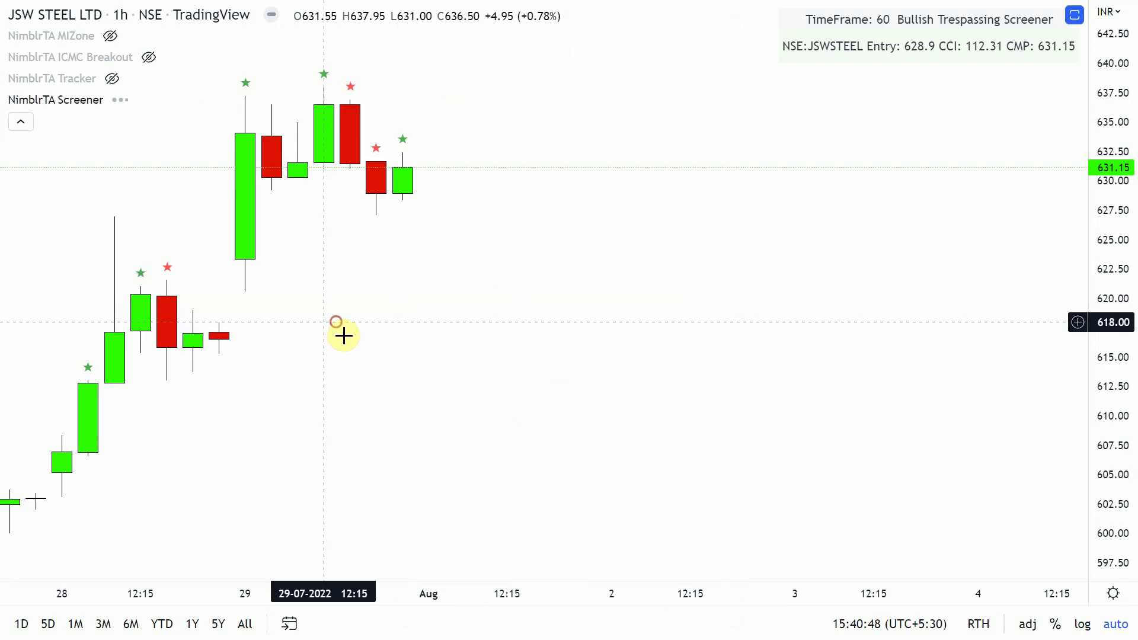
pyautogui.press(',')
pyautogui.write('D')
pyautogui.press('Return')
pyautogui.scroll(-5, 457, 304)
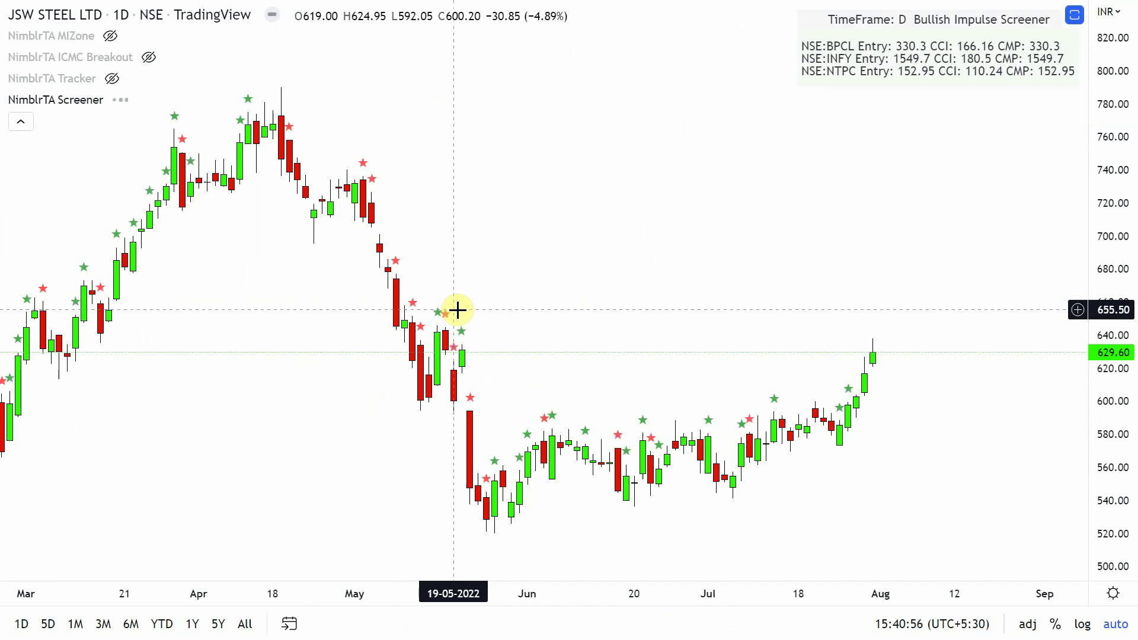
# Step: Load the listed BPCL, INFY and NTPC charts in turn
pyautogui.write('BPCL')
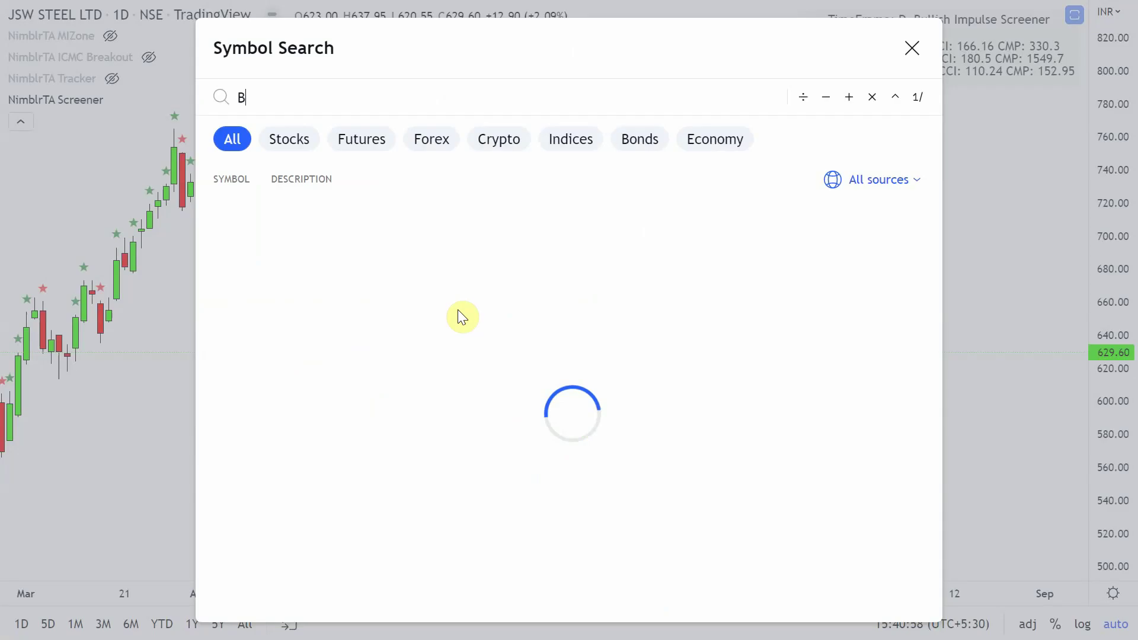
pyautogui.click(339, 223)
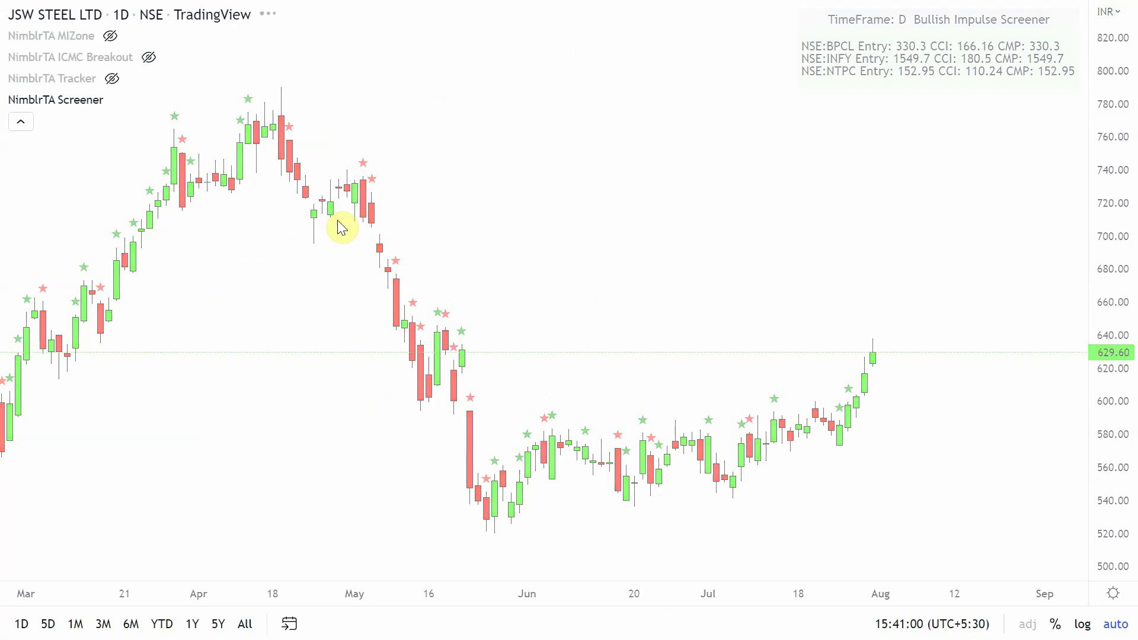
pyautogui.scroll(3, 408, 284)
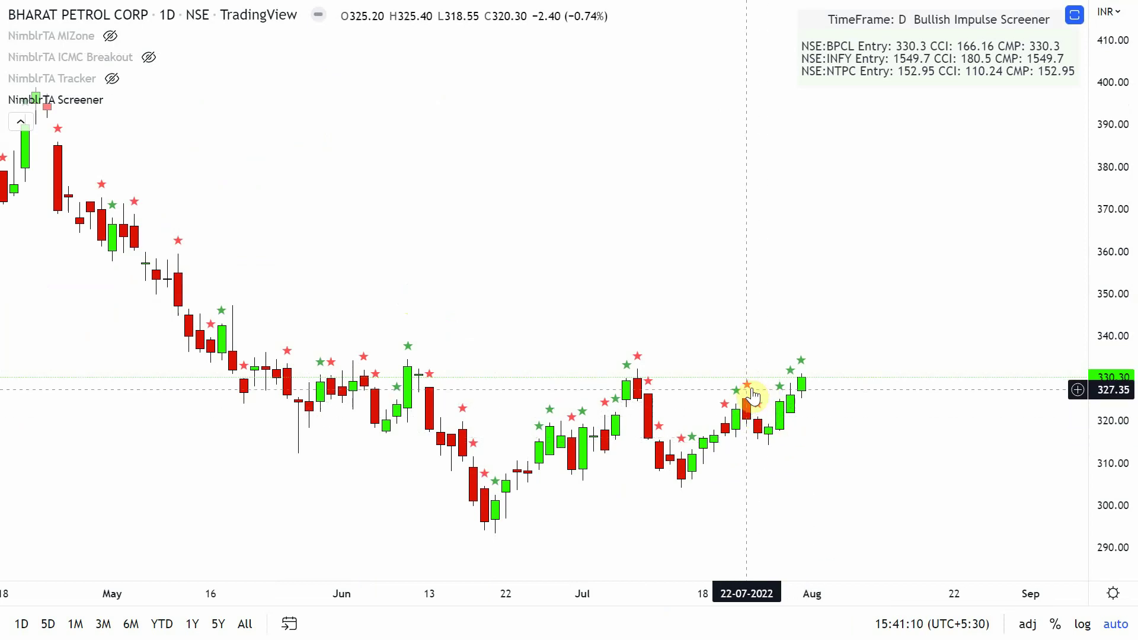
pyautogui.scroll(3, 751, 388)
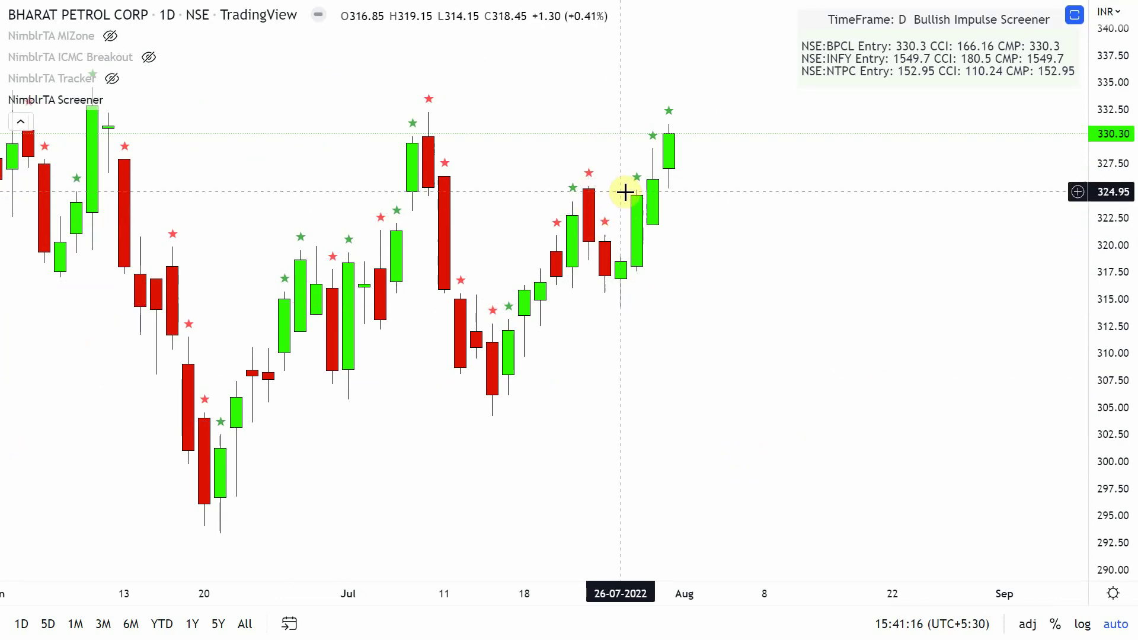
pyautogui.write('INFY')
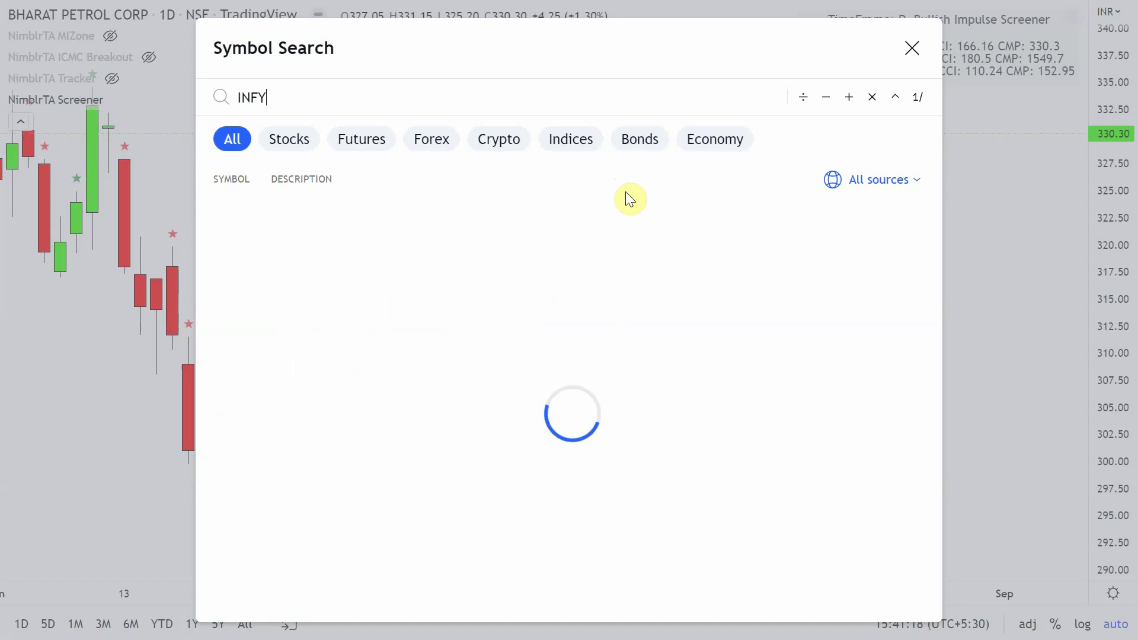
pyautogui.click(443, 207)
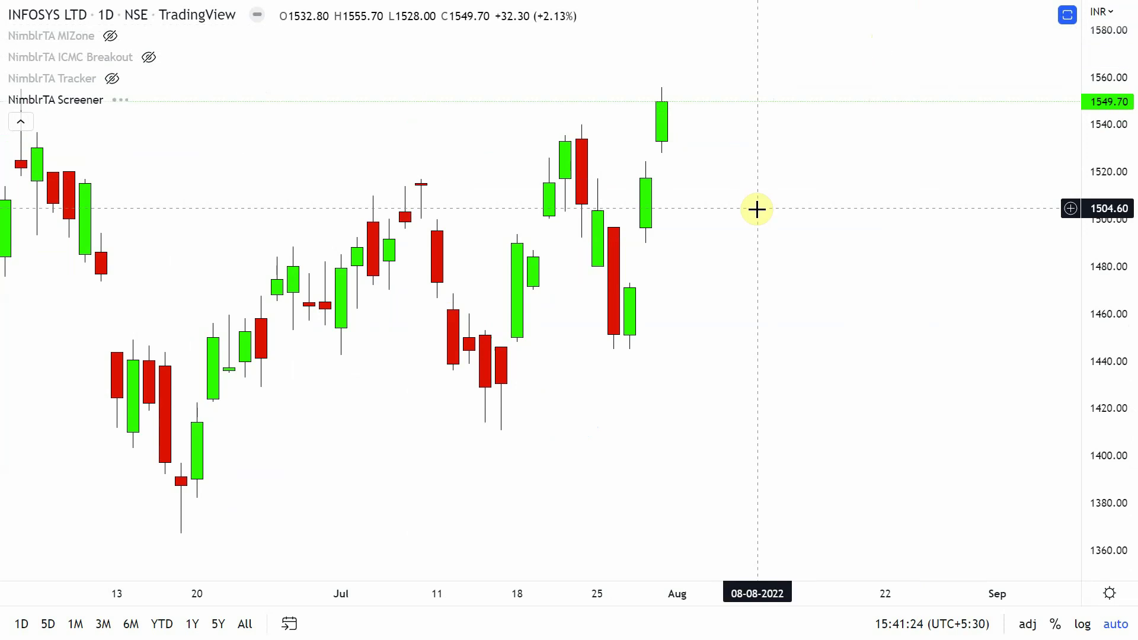
pyautogui.scroll(-1, 754, 206)
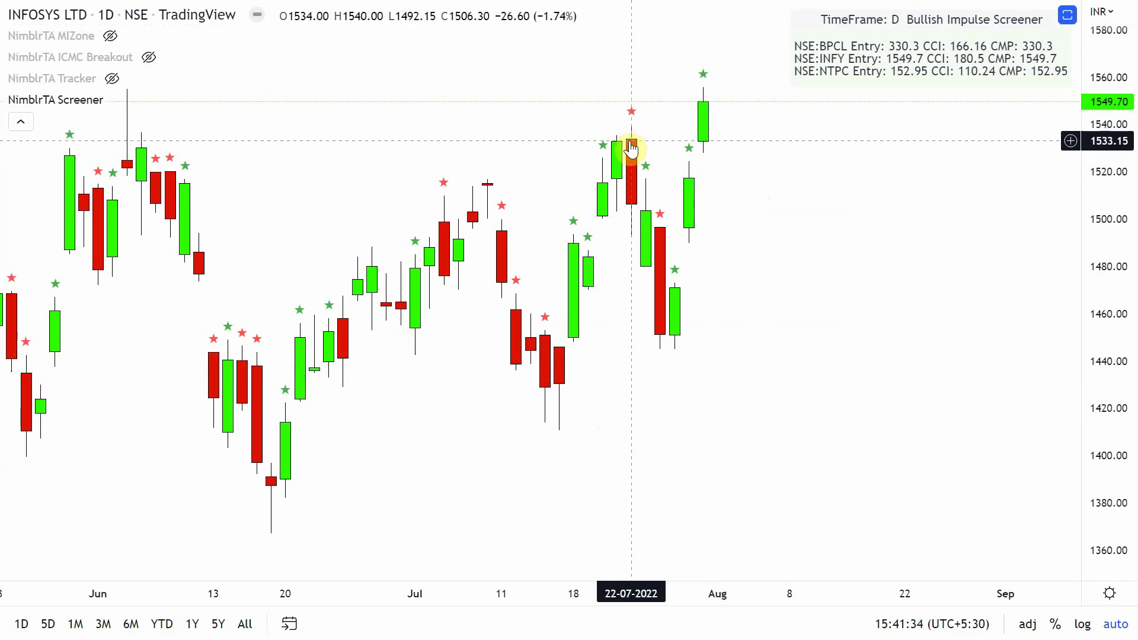
pyautogui.write('NTPC')
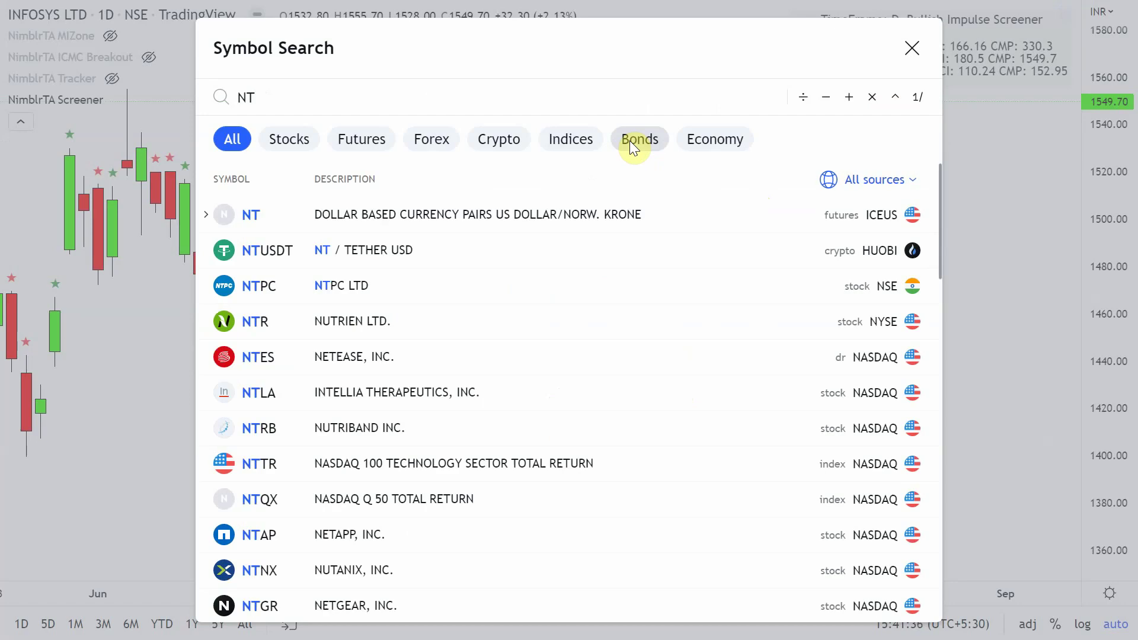
pyautogui.click(554, 214)
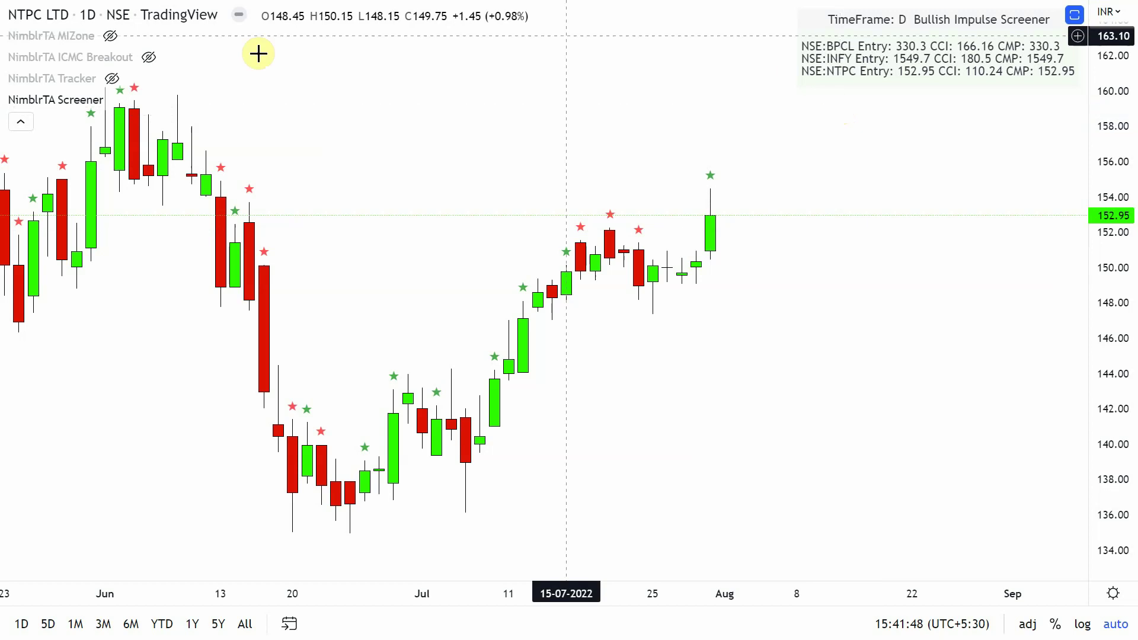
# Step: Set the NimblrTA Screener logic to Bear
pyautogui.doubleClick(821, 60)
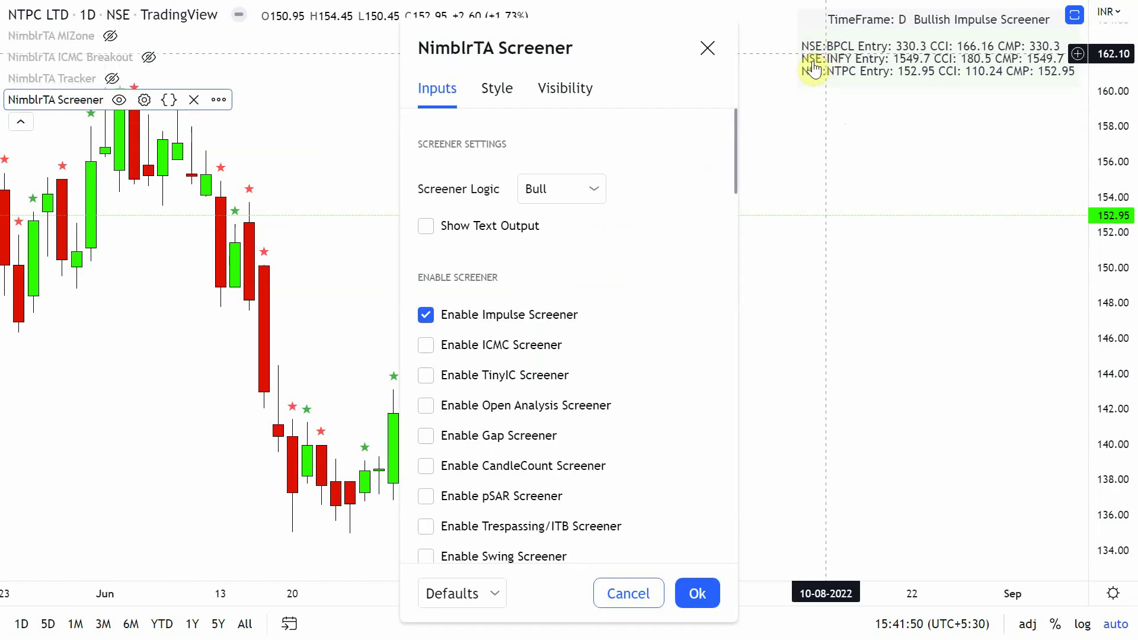
pyautogui.click(581, 194)
pyautogui.click(587, 248)
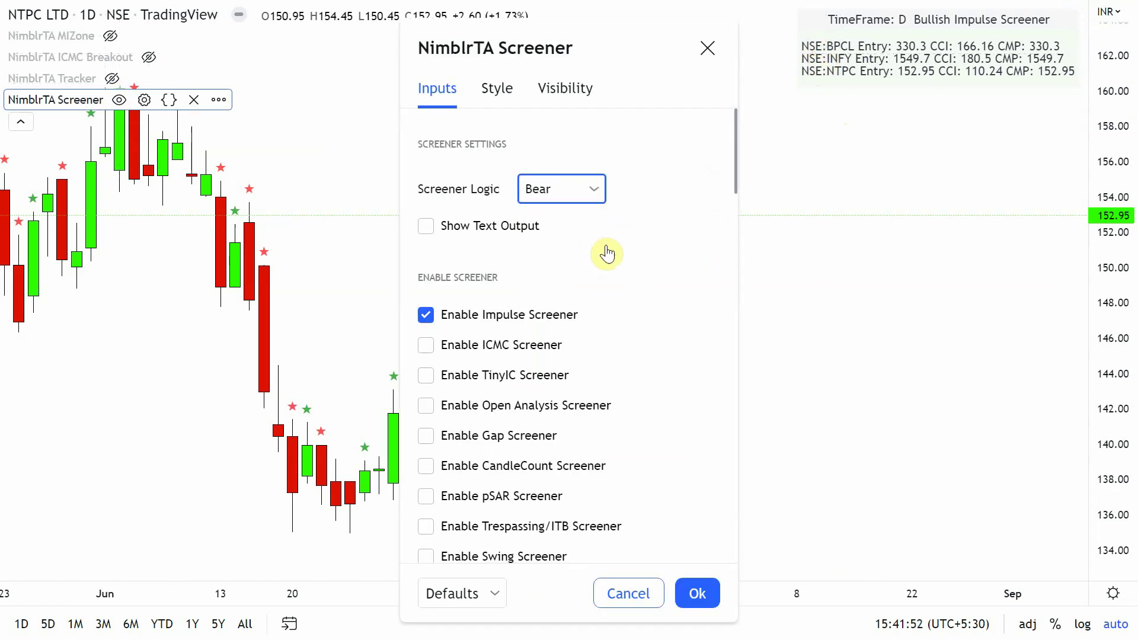
pyautogui.click(813, 237)
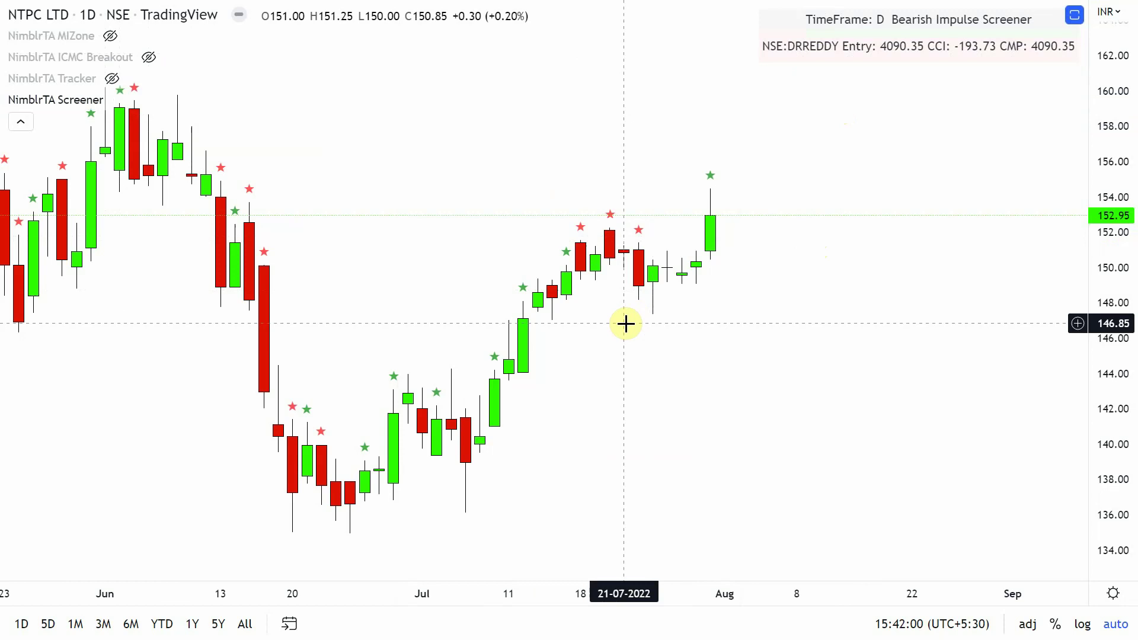
# Step: Search DRREDDY and load the Dr Reddys Labs NSE chart
pyautogui.write('DRRE')
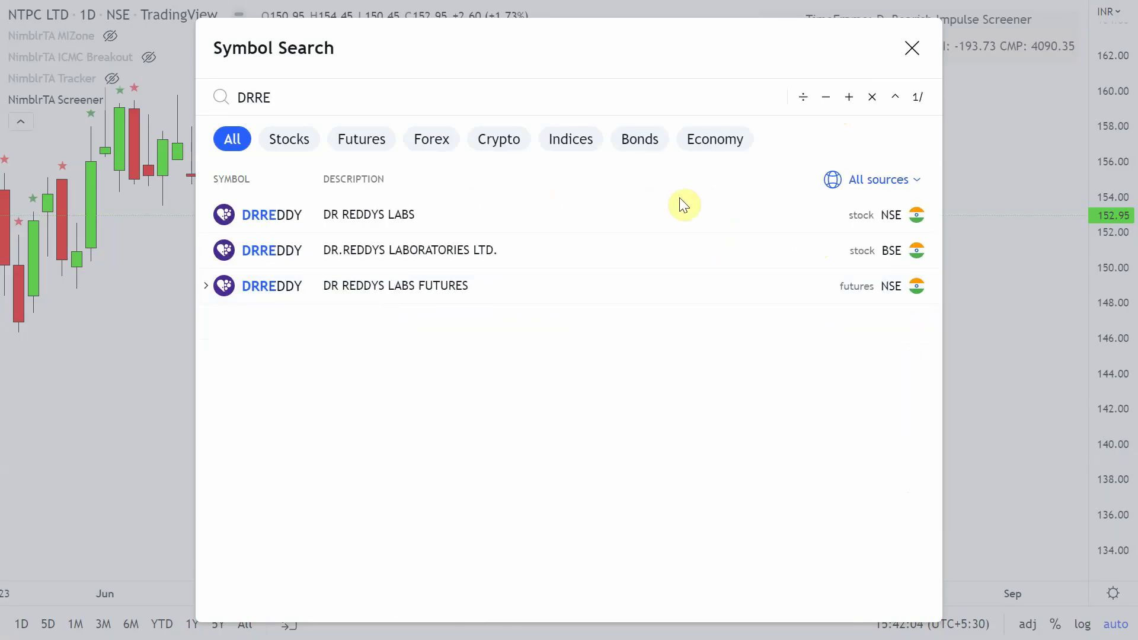
pyautogui.click(362, 215)
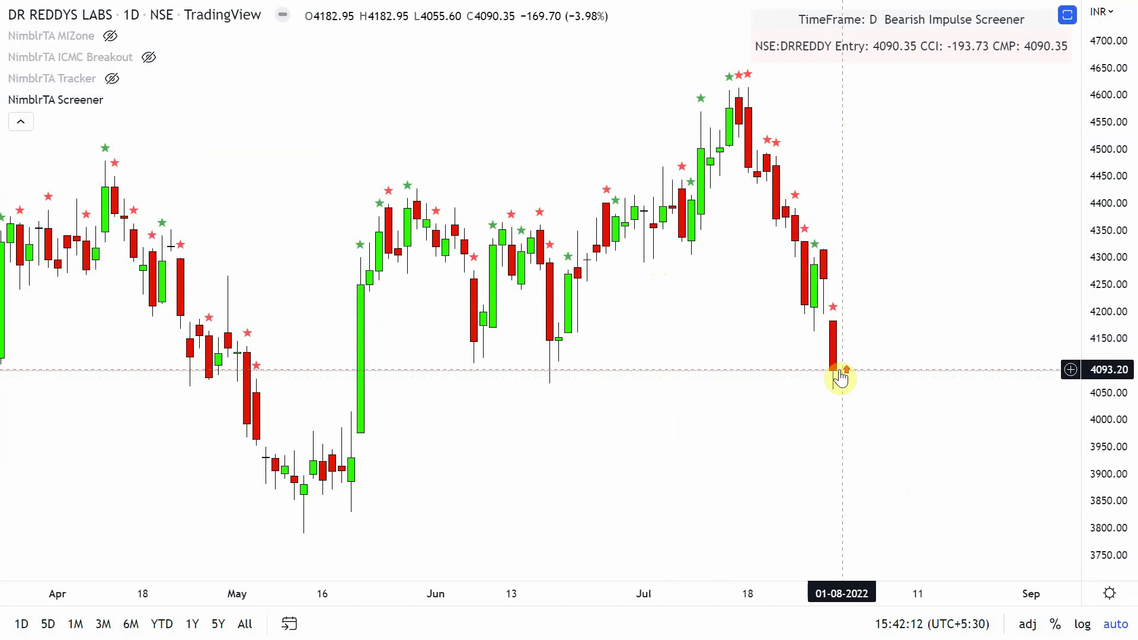
# Step: Disable the Impulse screener and enable the CandleCount screener in NimblrTA Screener settings
pyautogui.scroll(2, 841, 367)
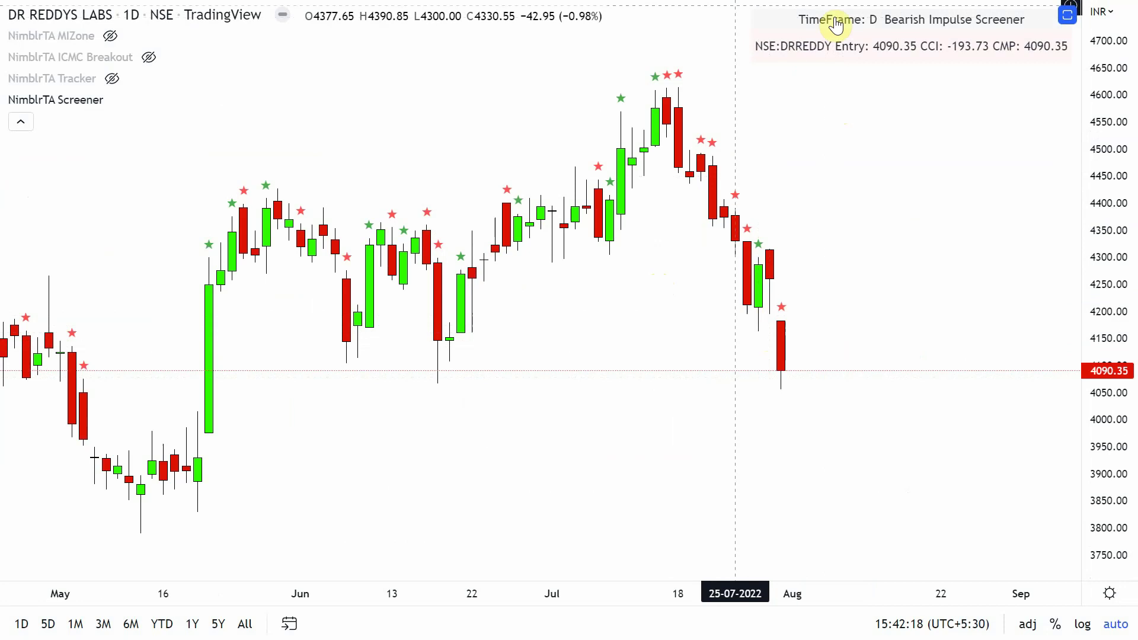
pyautogui.click(813, 40)
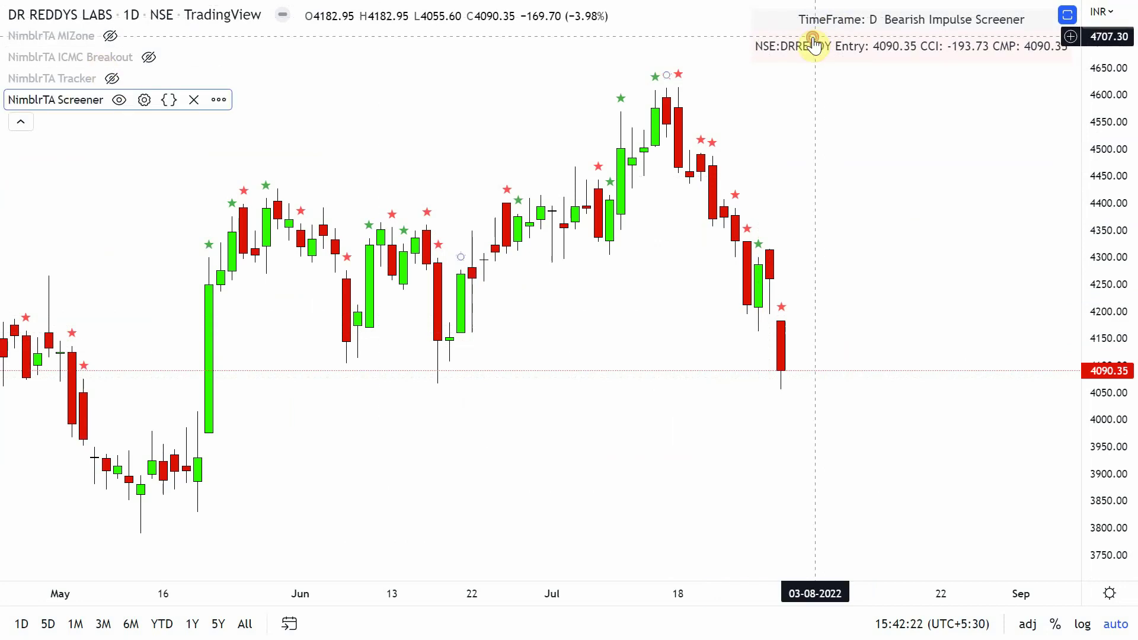
pyautogui.doubleClick(812, 42)
pyautogui.click(546, 318)
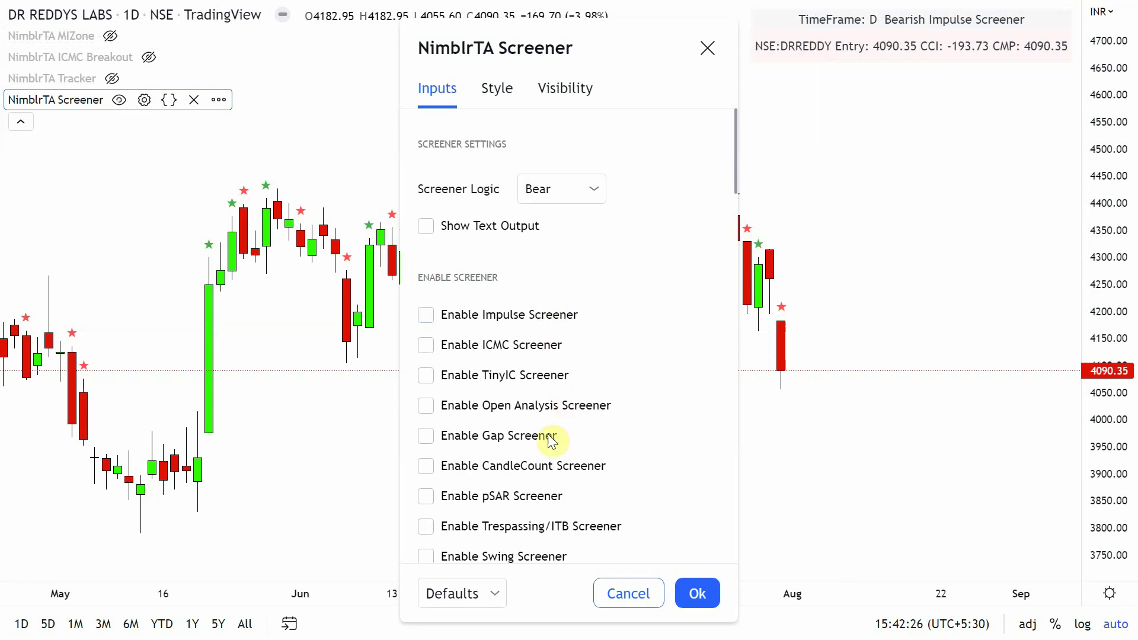
pyautogui.scroll(-2, 548, 434)
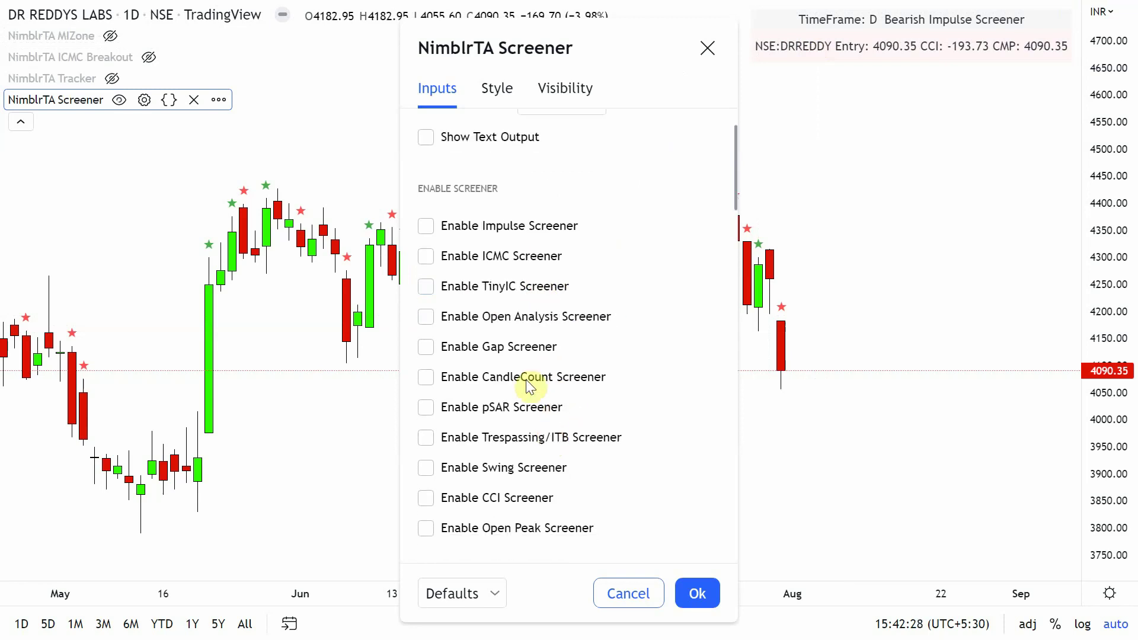
pyautogui.click(525, 379)
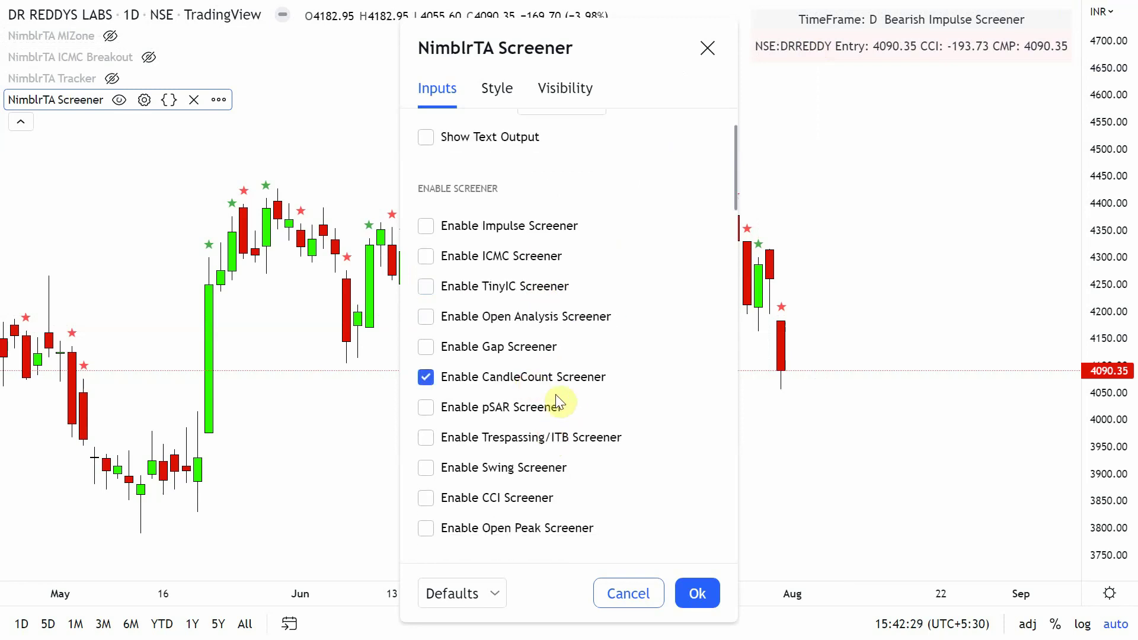
pyautogui.click(698, 590)
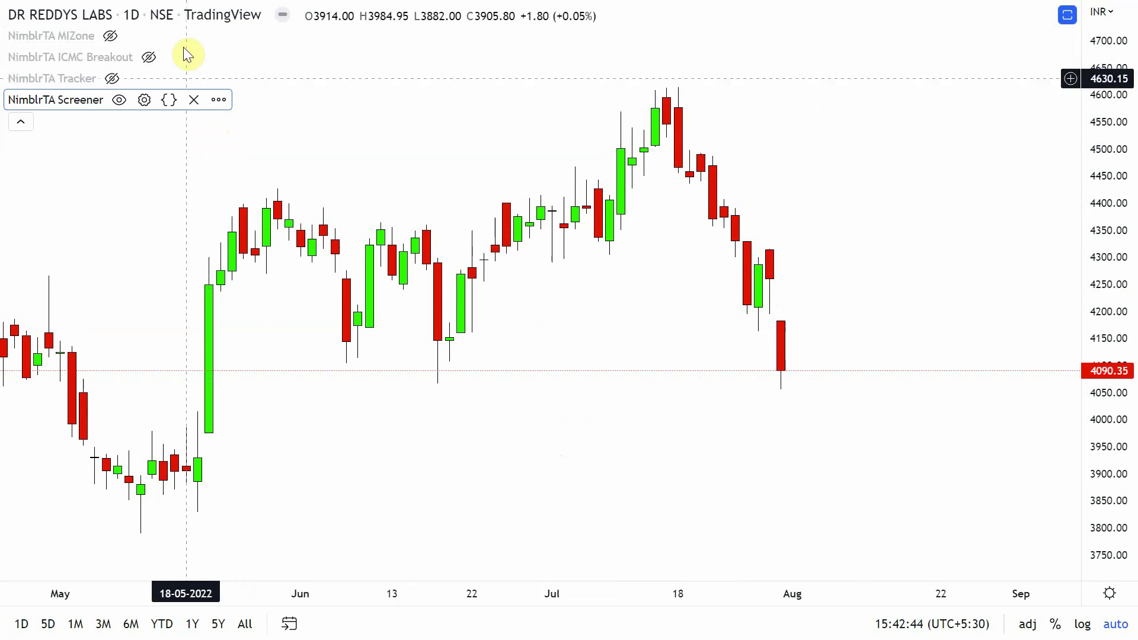
# Step: Switch the NimblrTA Screener logic back to Bull
pyautogui.click(144, 99)
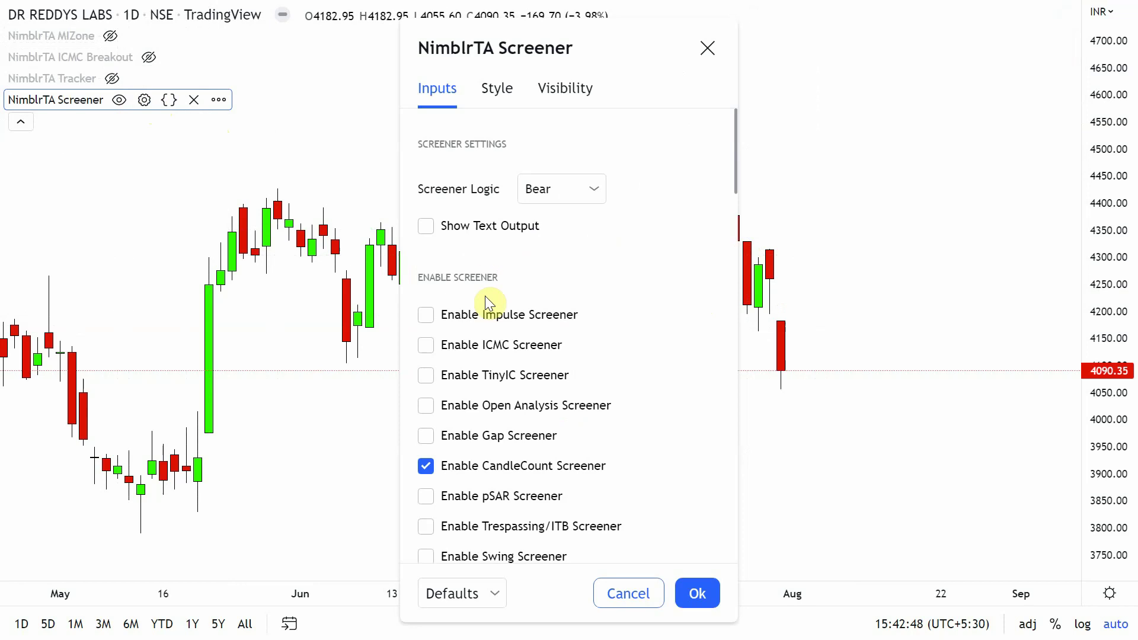
pyautogui.scroll(-2, 486, 297)
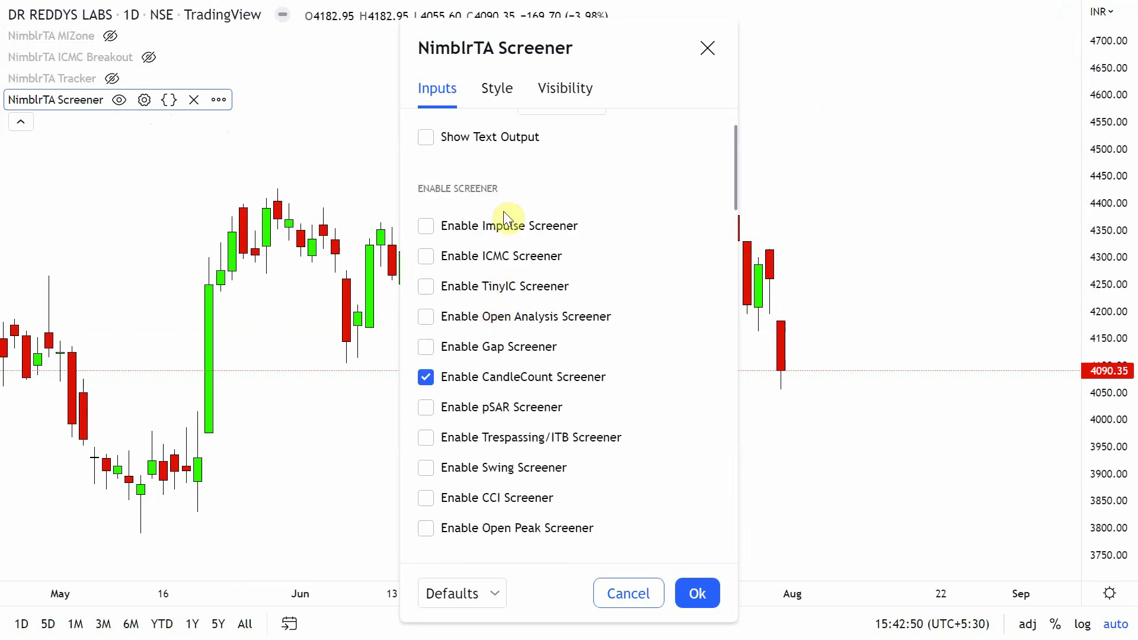
pyautogui.scroll(2, 528, 296)
pyautogui.click(558, 195)
pyautogui.click(563, 221)
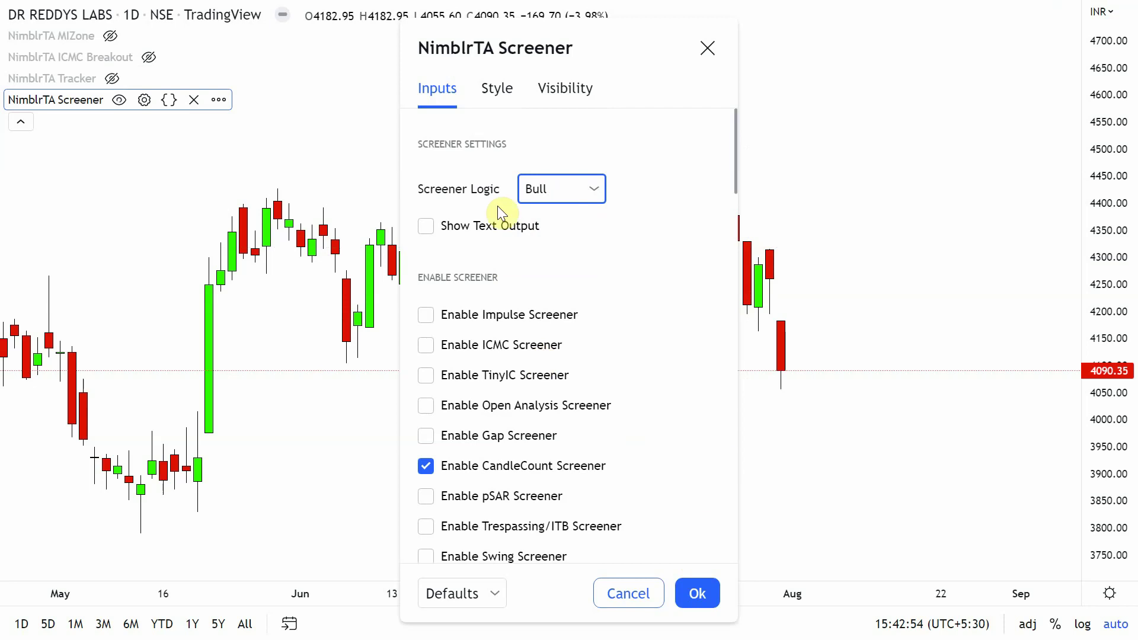
pyautogui.press('Return')
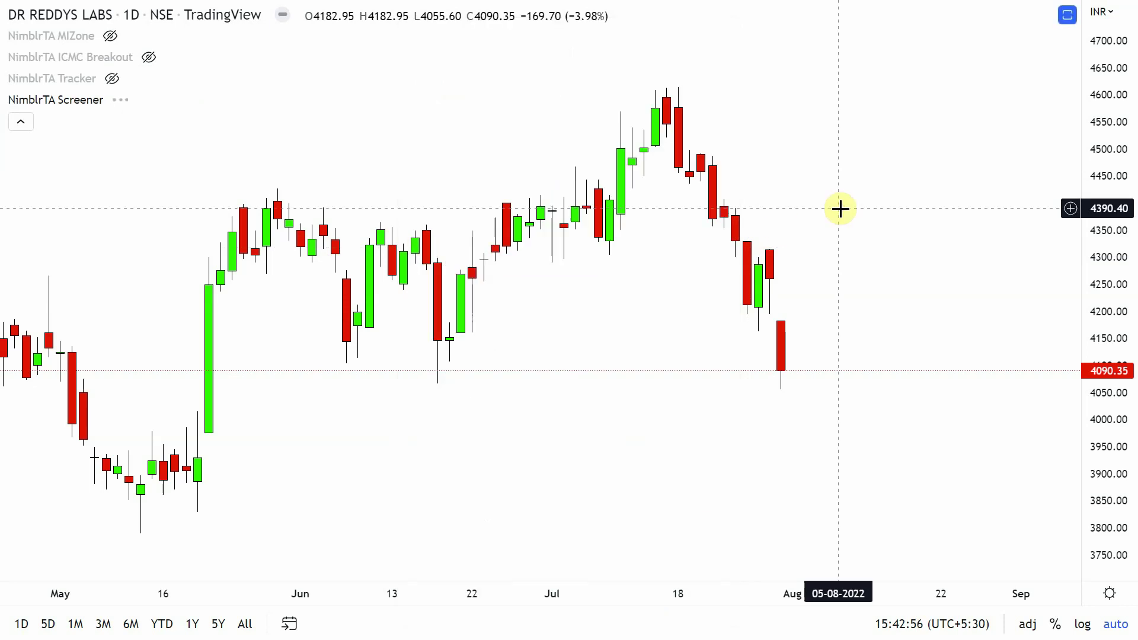
# Step: Begin changing the chart interval to 5 minutes, then leave full screen
pyautogui.press(',')
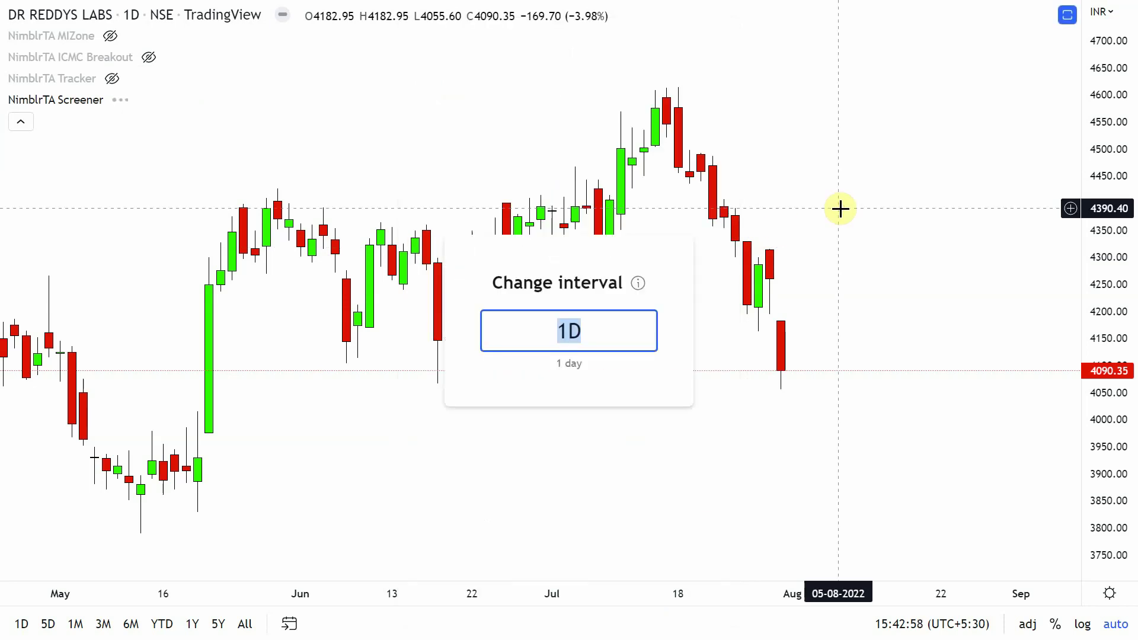
pyautogui.write('5')
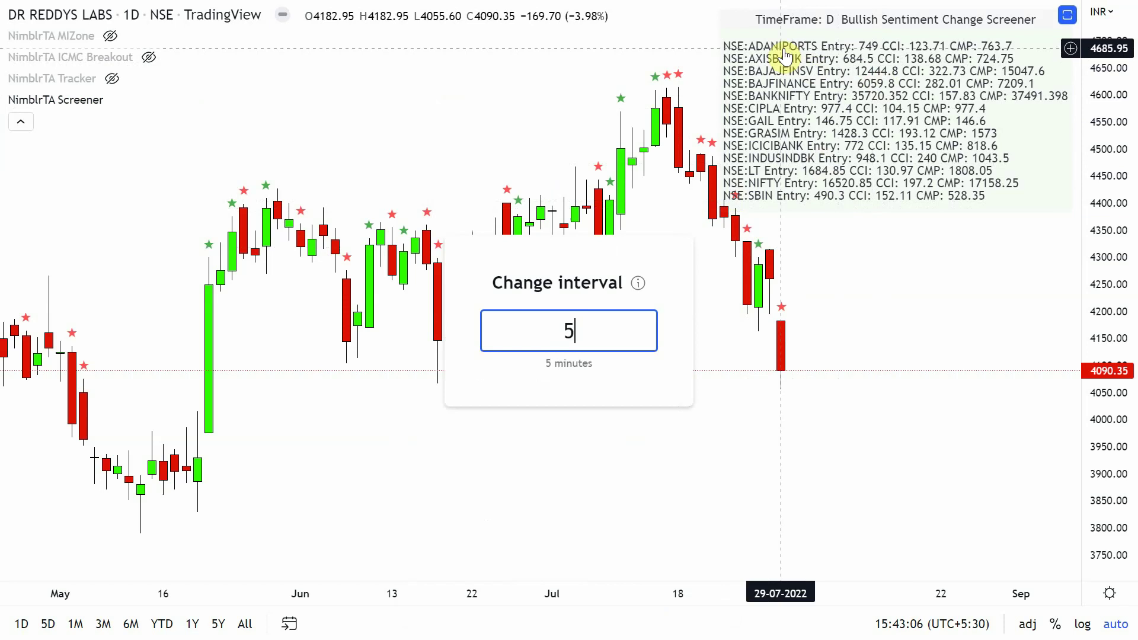
pyautogui.press('Escape')
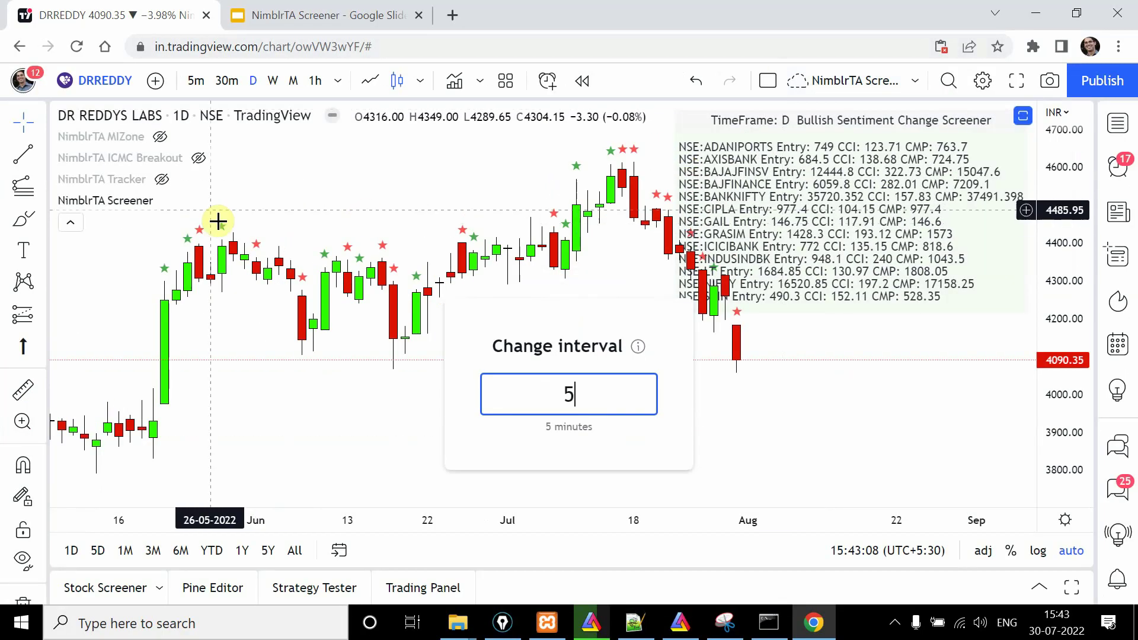
# Step: Cancel the interval change and load the ADANIPORTS chart
pyautogui.press('Escape')
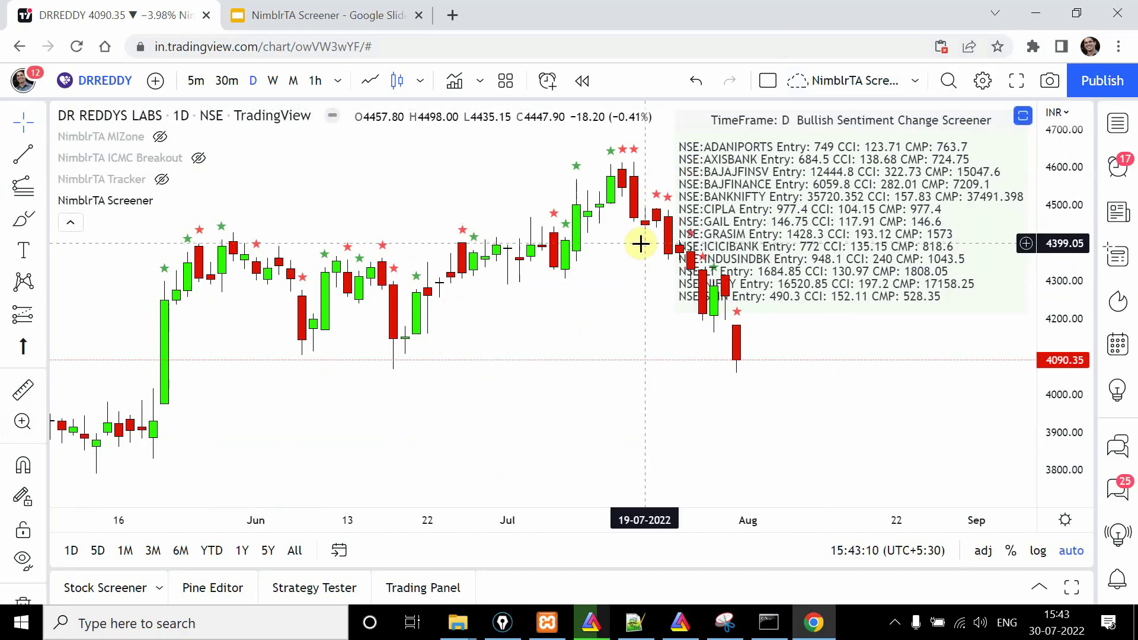
pyautogui.write('ADANIPOER')
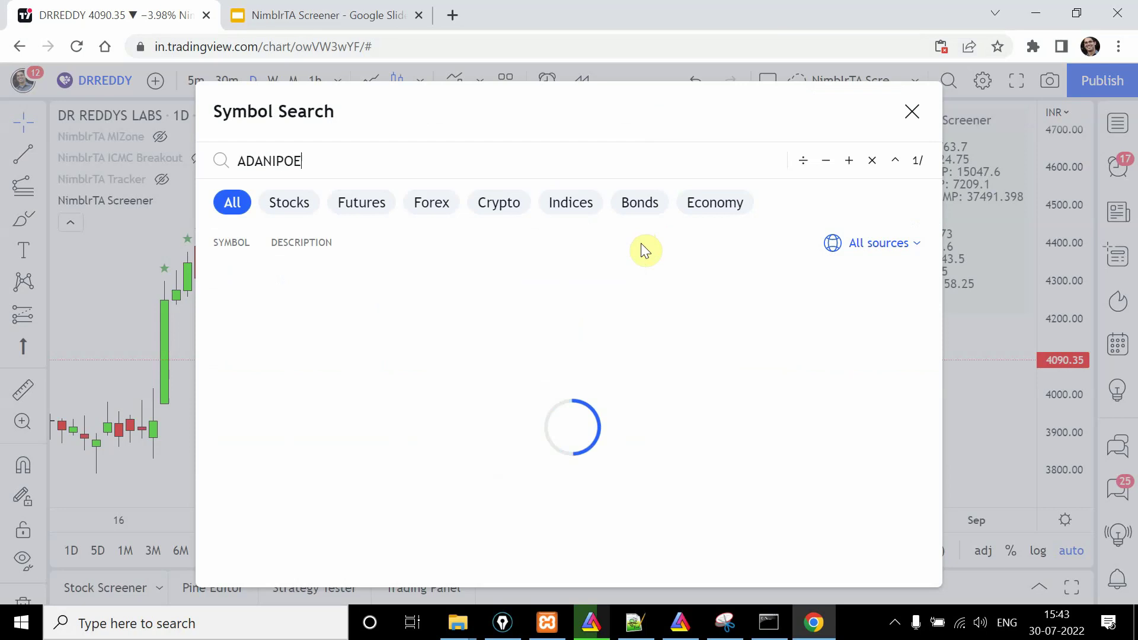
pyautogui.press('BackSpace')
pyautogui.press('BackSpace')
pyautogui.write('R')
pyautogui.press('Escape')
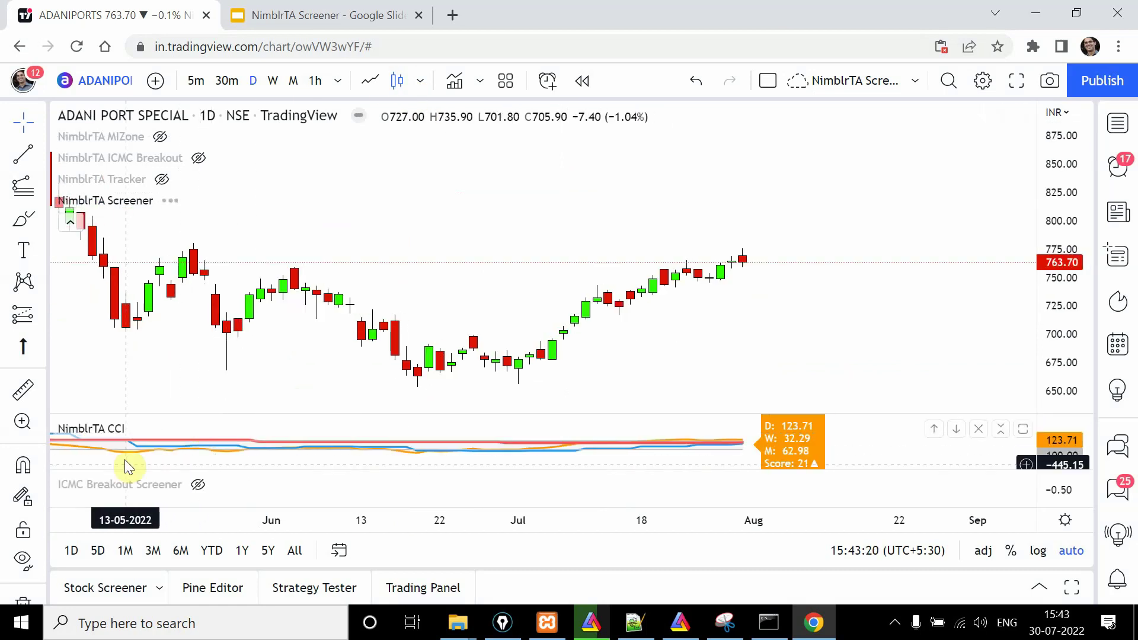
# Step: Zoom and pan the ADANI PORT SPECIAL daily chart
pyautogui.scroll(3, 450, 424)
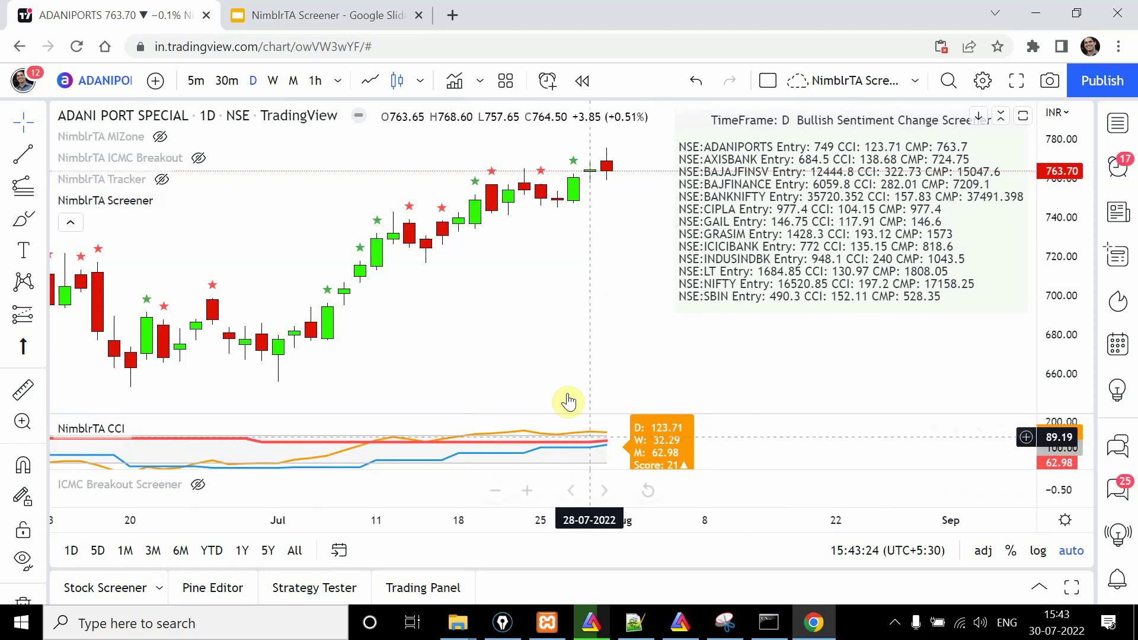
pyautogui.moveTo(662, 439)
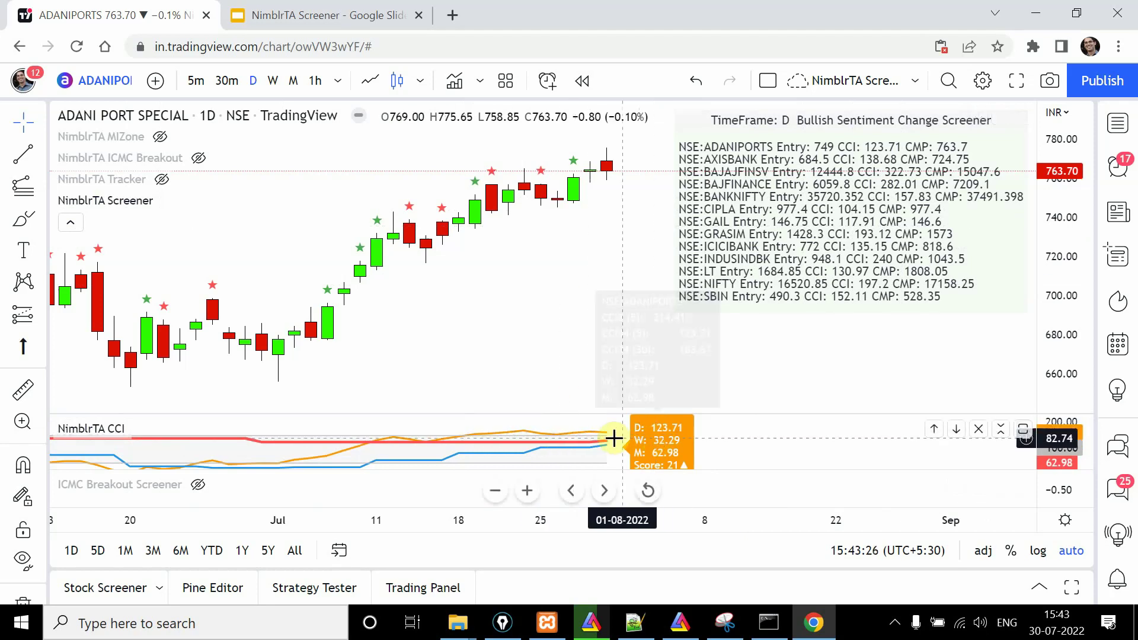
pyautogui.scroll(-5, 575, 454)
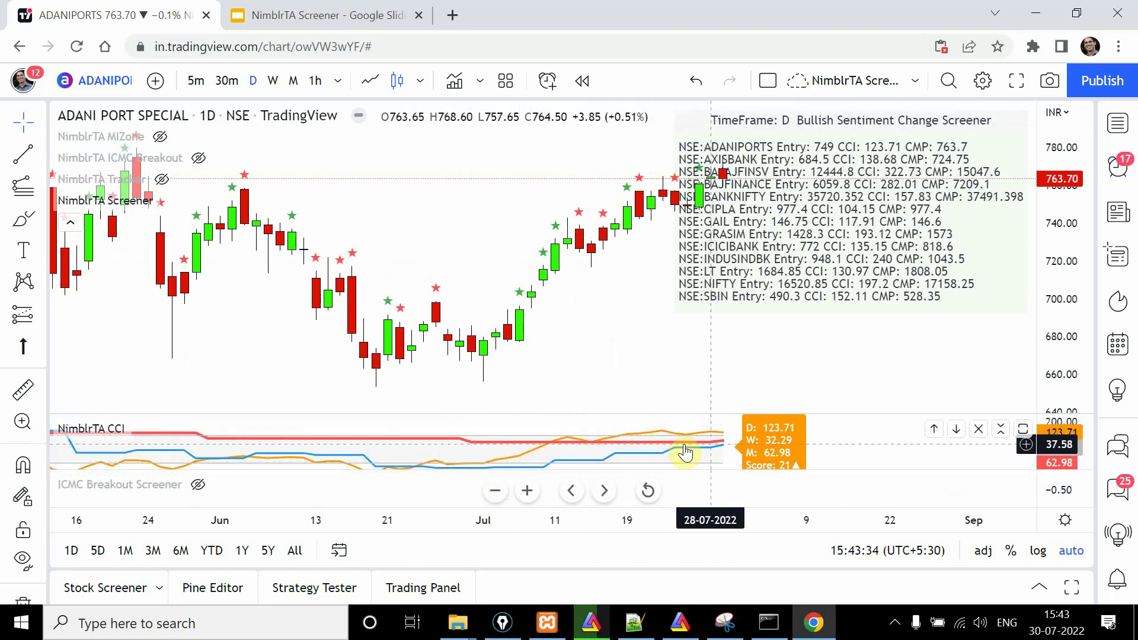
pyautogui.moveTo(768, 437)
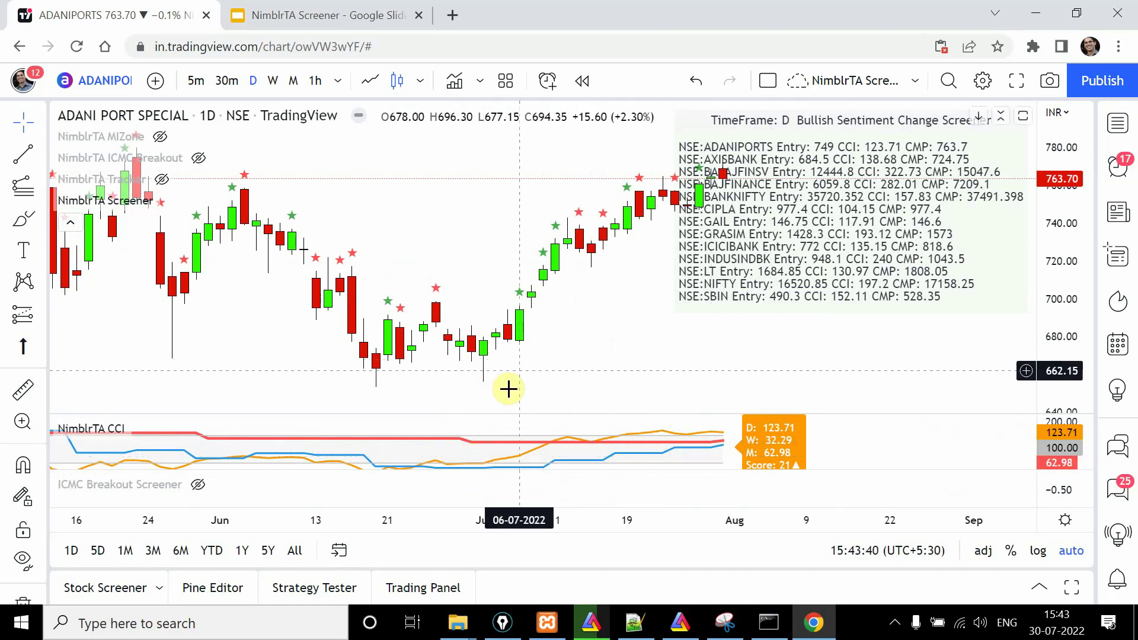
pyautogui.hscroll(5, 538, 368)
pyautogui.hscroll(-5, 477, 390)
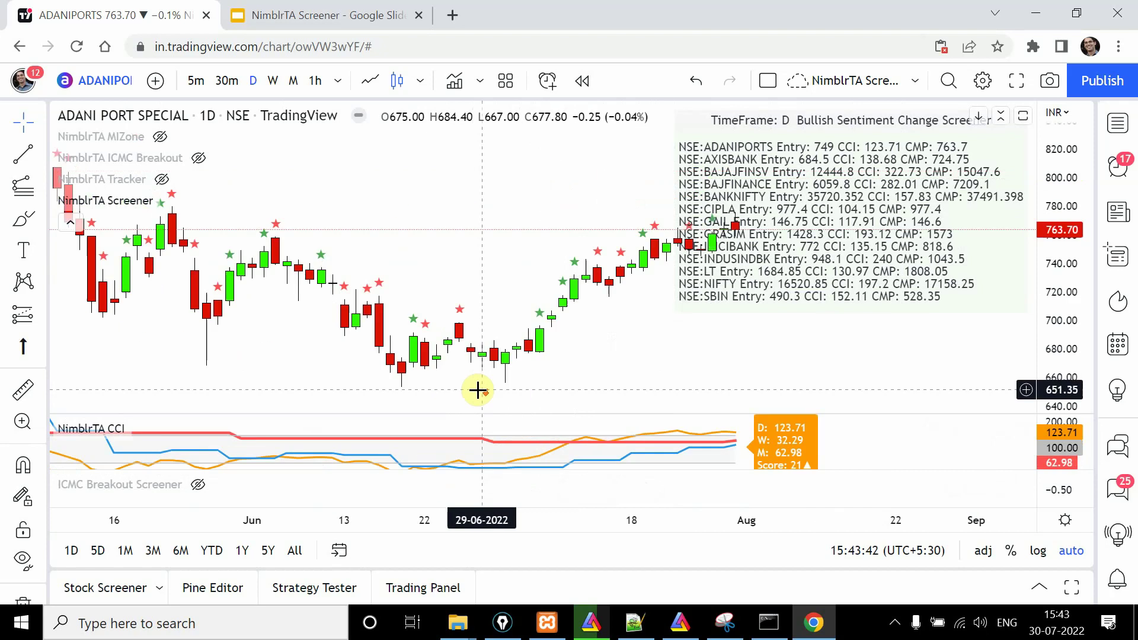
# Step: Switch ADANI PORT SPECIAL to 30-minute candles in full screen, rescaling the CCI pane and zooming in
pyautogui.click(227, 87)
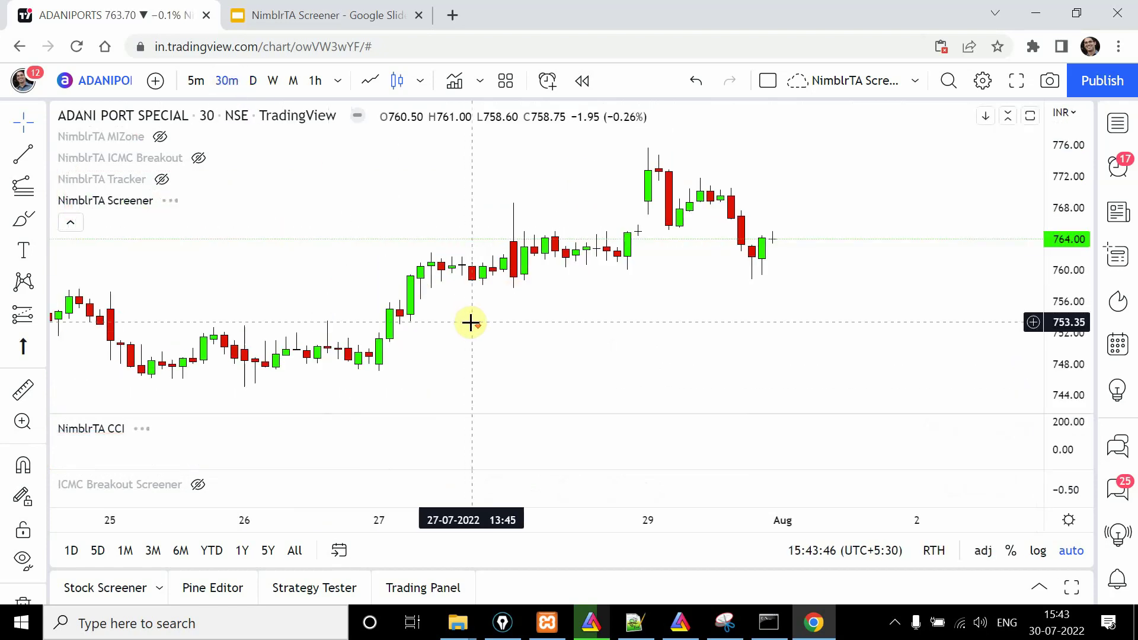
pyautogui.click(1015, 91)
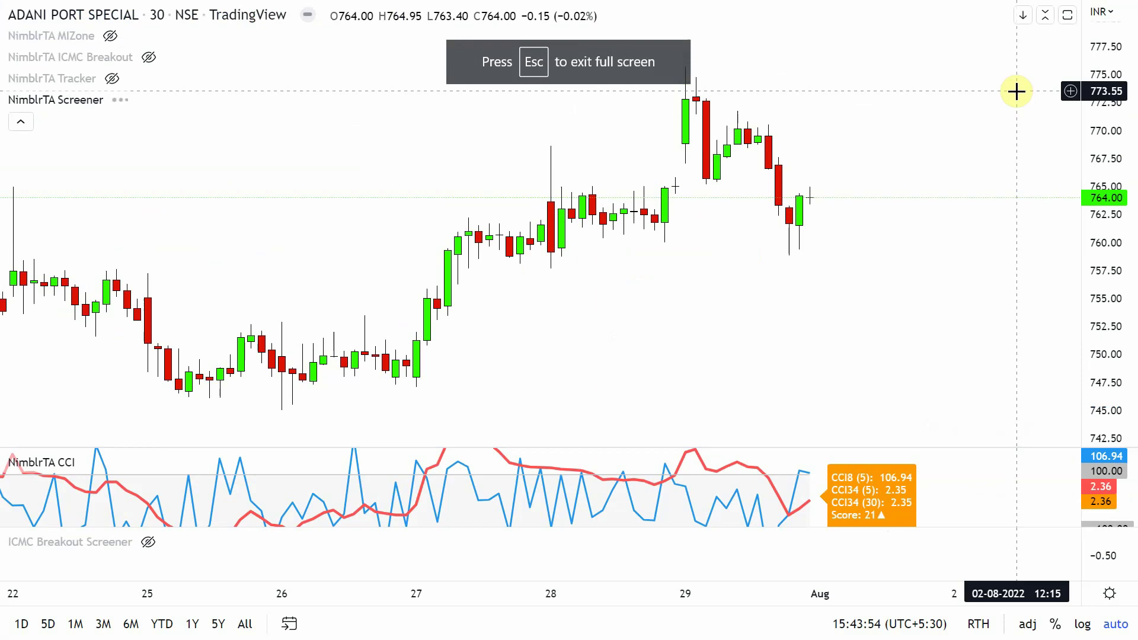
pyautogui.doubleClick(1117, 511)
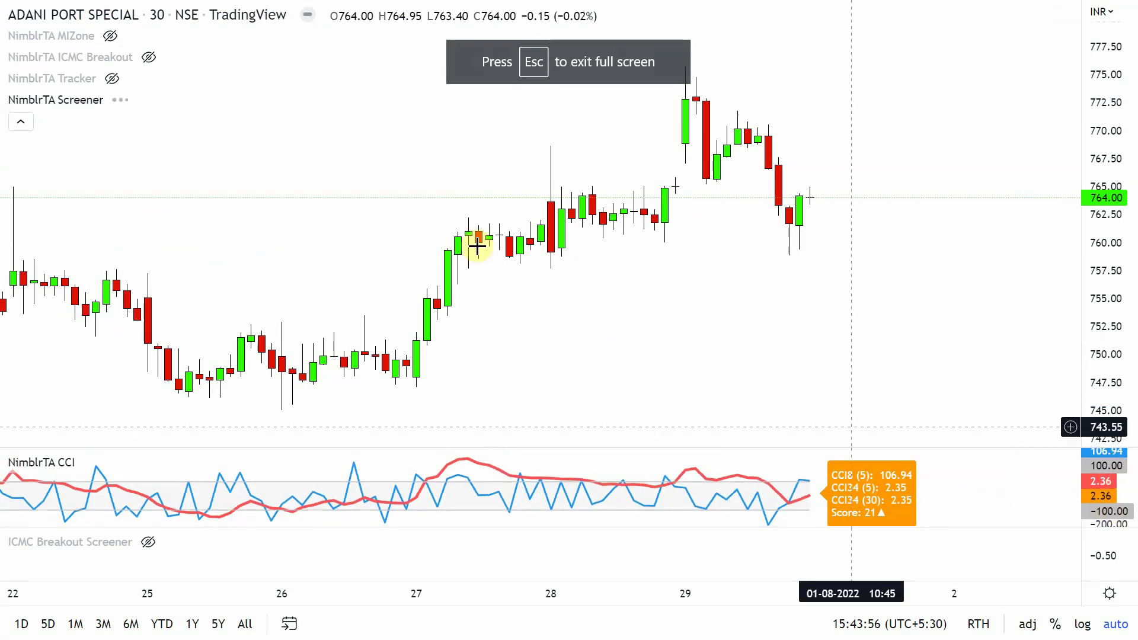
pyautogui.scroll(3, 510, 249)
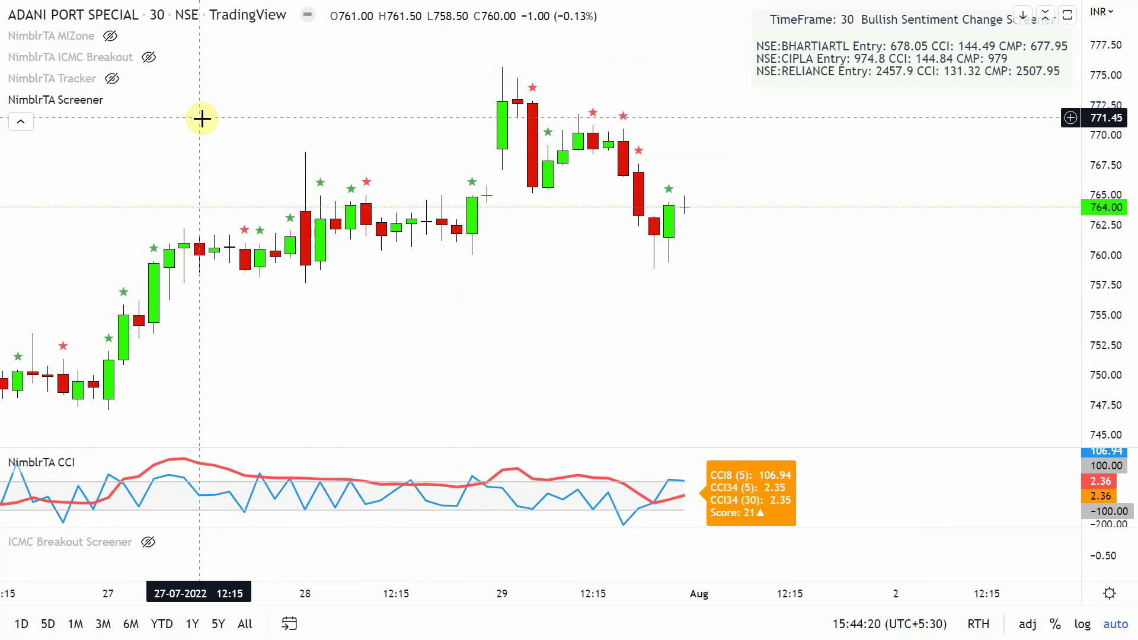
# Step: Chart RELIANCE INDS from NSE, then switch to CIPLA LTD from NSE
pyautogui.write('RELIAN')
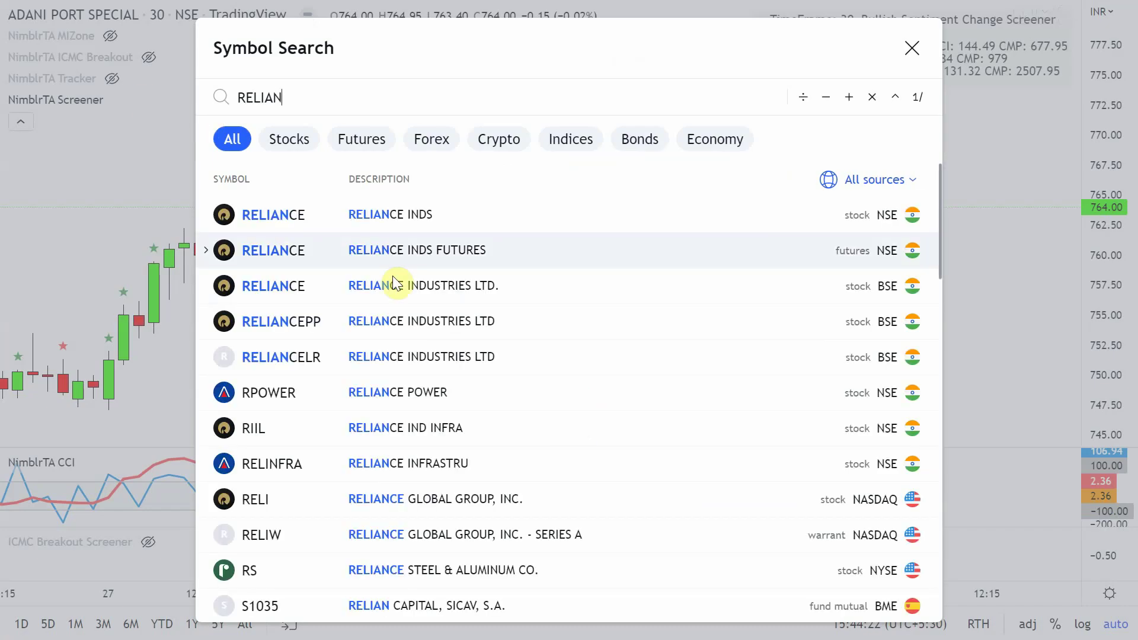
pyautogui.click(367, 215)
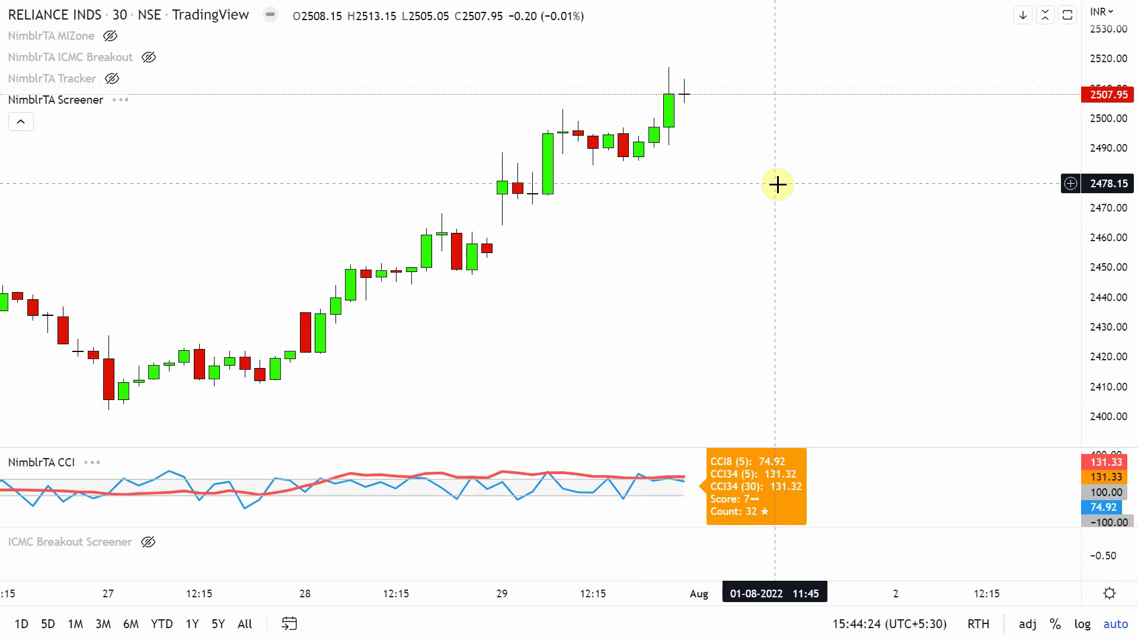
pyautogui.moveTo(801, 503)
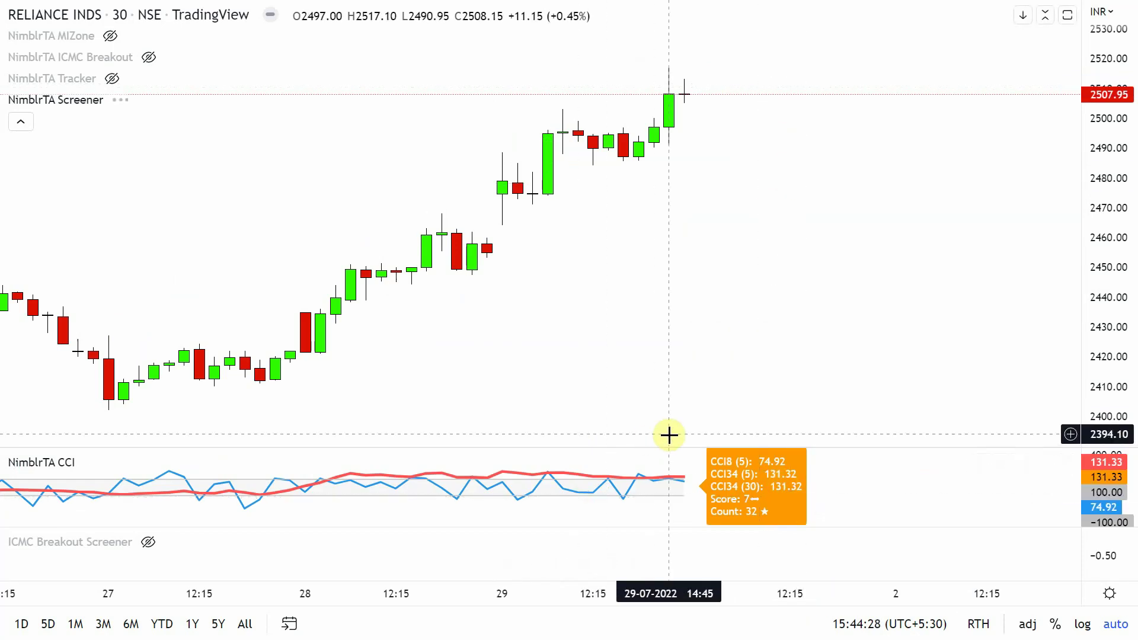
pyautogui.moveTo(765, 501)
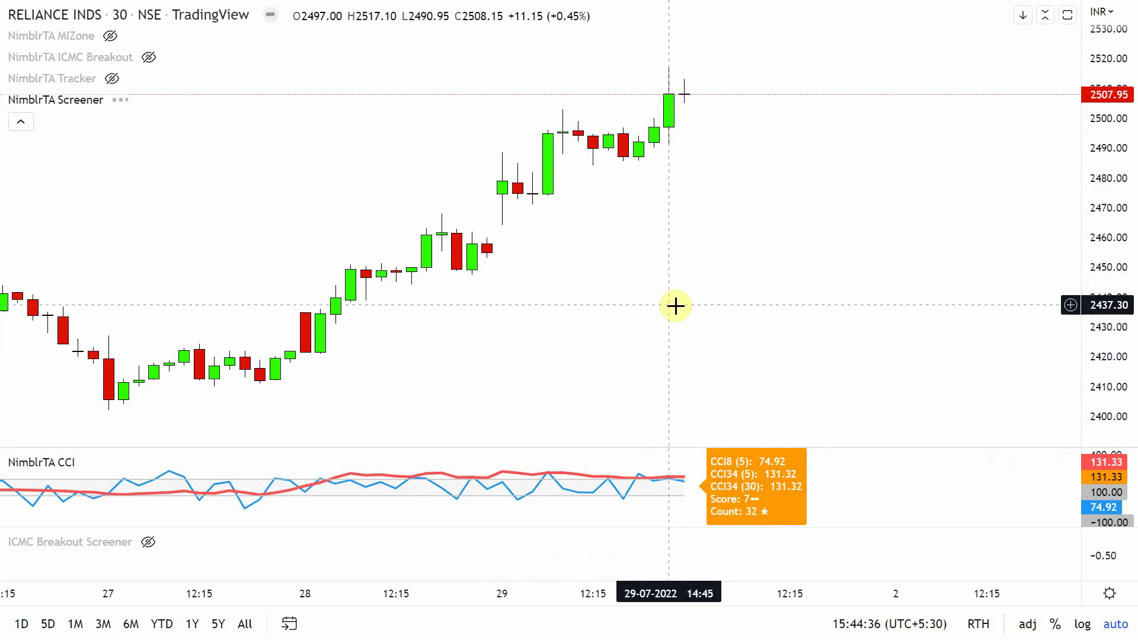
pyautogui.scroll(3, 676, 305)
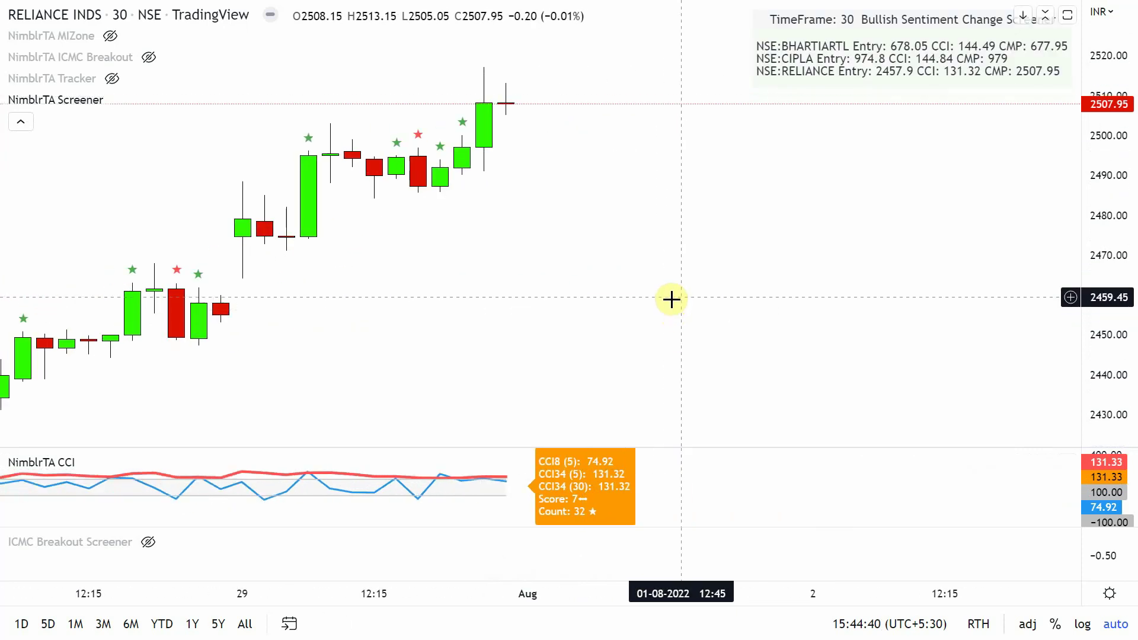
pyautogui.write('CIPLA')
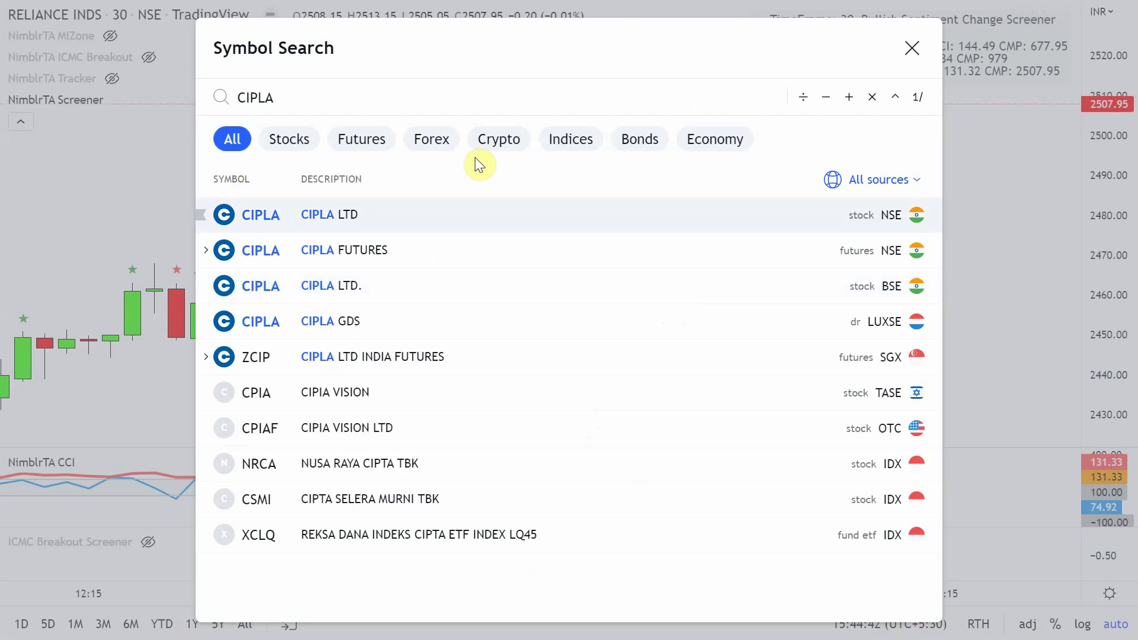
pyautogui.click(423, 215)
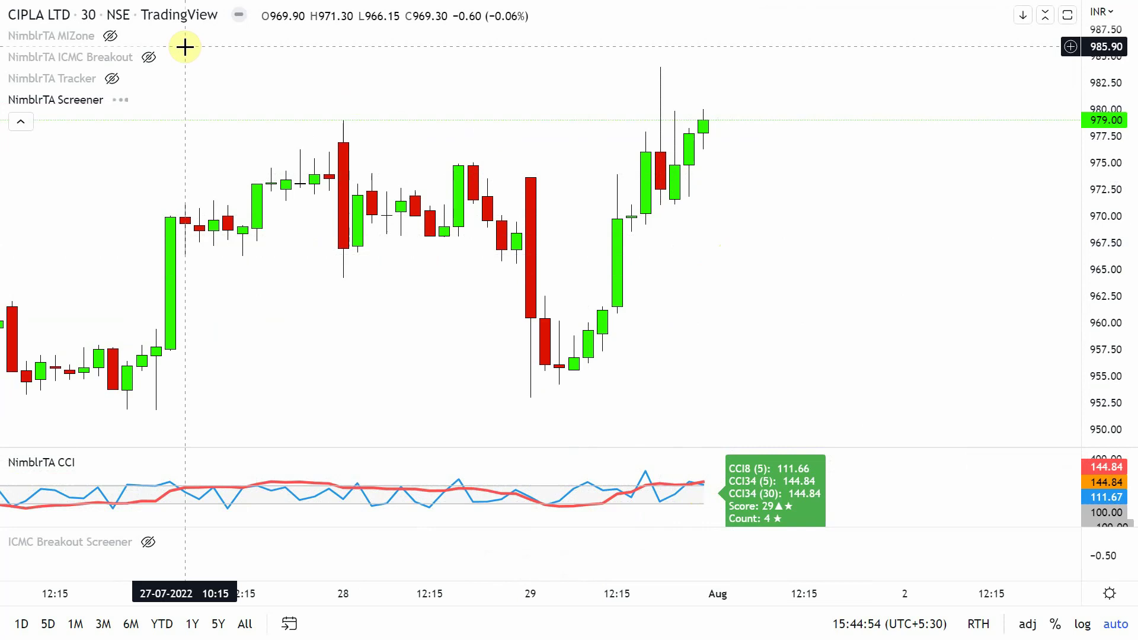
# Step: Untick Enable CandleCount Screener in the NimblrTA Screener settings
pyautogui.moveTo(111, 99)
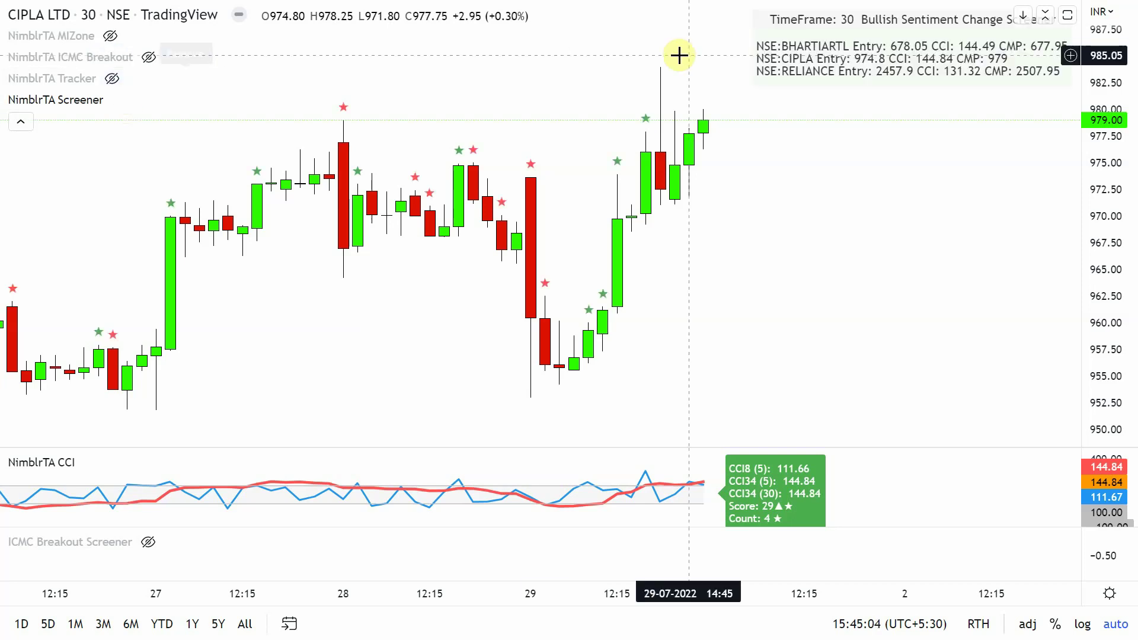
pyautogui.doubleClick(794, 68)
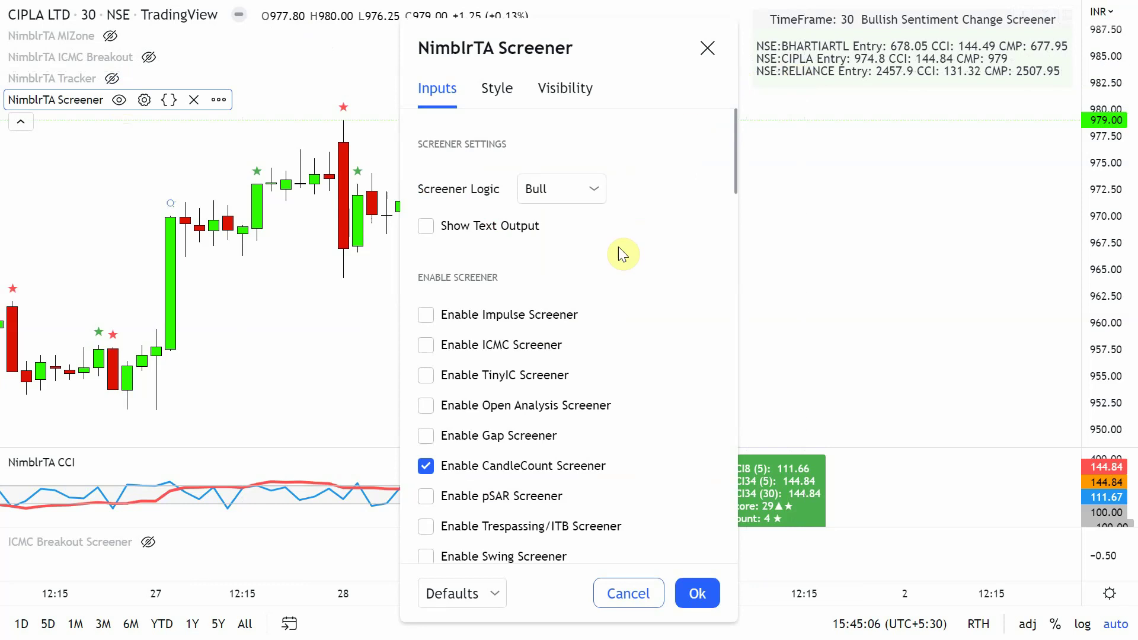
pyautogui.click(545, 466)
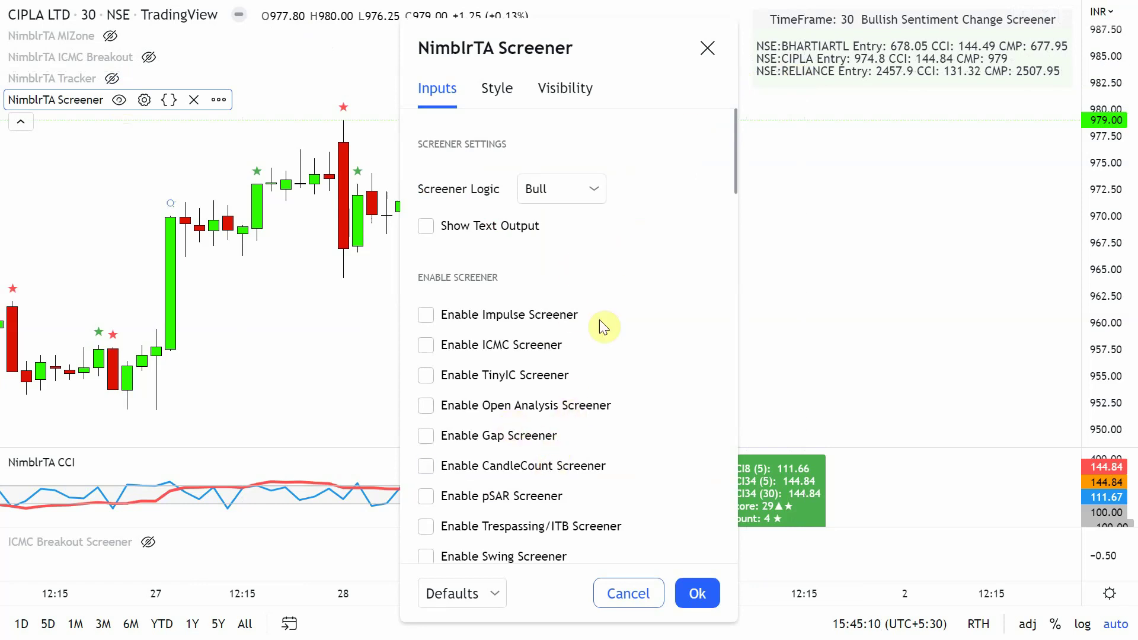